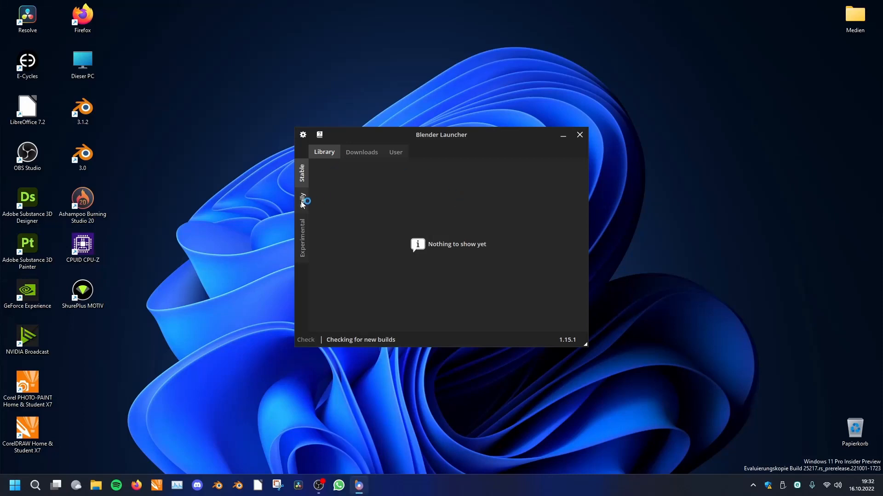
Show the daily builds in the library and launch the 3.4.0 Alpha build from 16 Oct 22.
{"action": "left_click", "coordinate": [303, 204]}
{"action": "left_click_drag", "start_coordinate": [452, 142], "coordinate": [460, 142]}
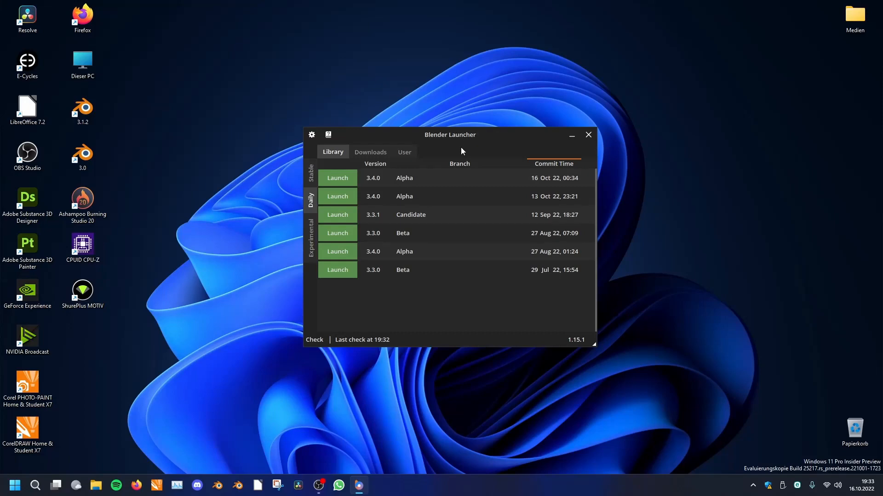
{"action": "left_click_drag", "start_coordinate": [461, 148], "coordinate": [470, 149]}
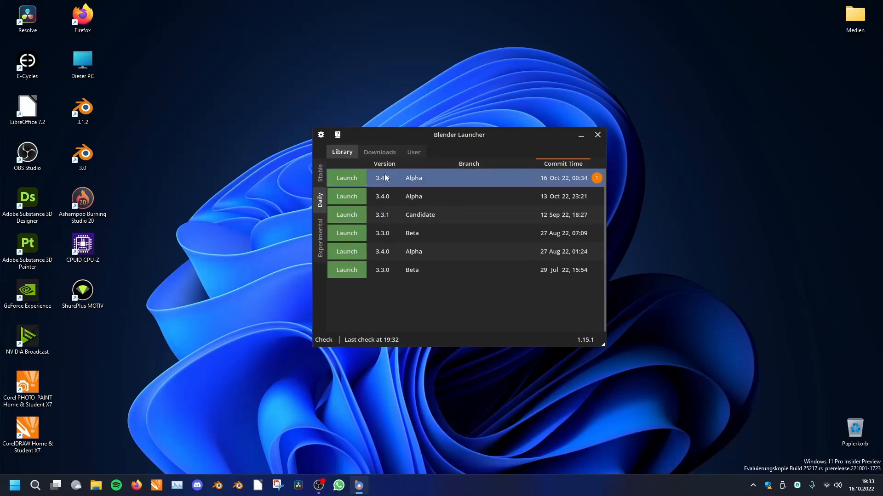
{"action": "double_click", "coordinate": [385, 178]}
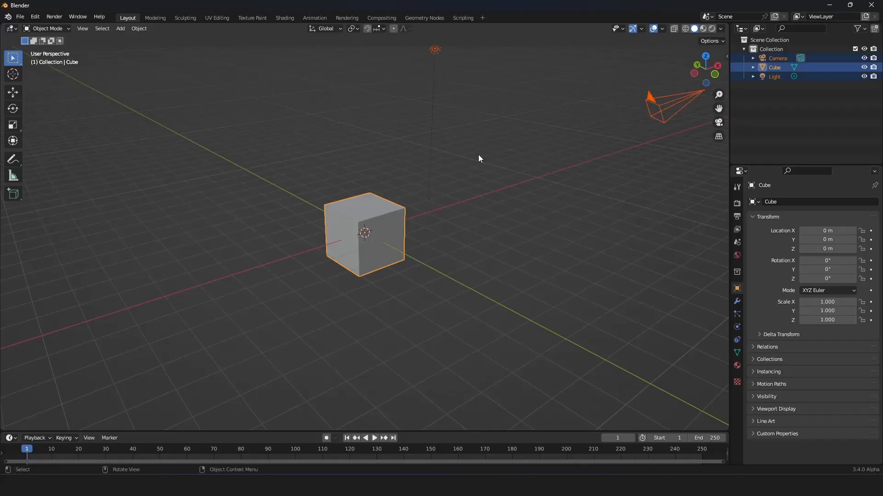
Delete the default camera, cube and light, and add a new mesh cube at the origin.
{"action": "key", "text": "Delete"}
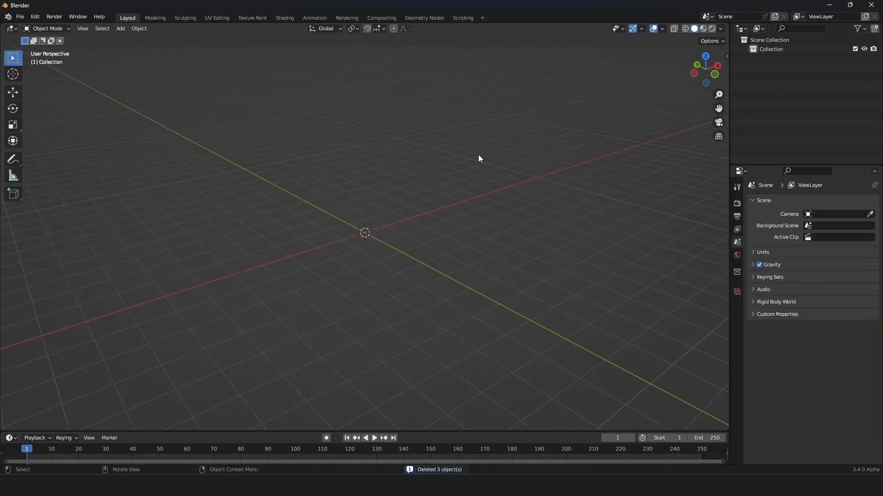
{"action": "key", "text": "shift+a"}
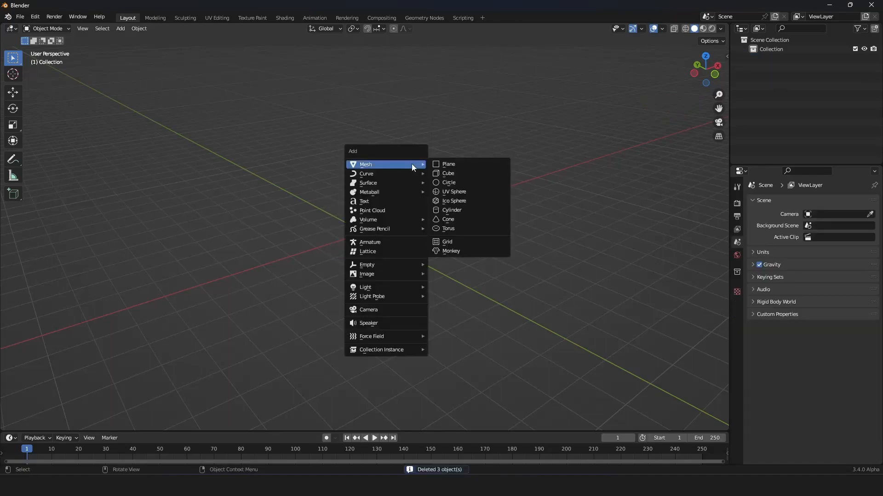
{"action": "left_click", "coordinate": [462, 171]}
{"action": "middle_click_drag", "start_coordinate": [374, 243], "coordinate": [286, 225]}
{"action": "scroll", "coordinate": [335, 269], "scroll_direction": "up", "scroll_amount": 5}
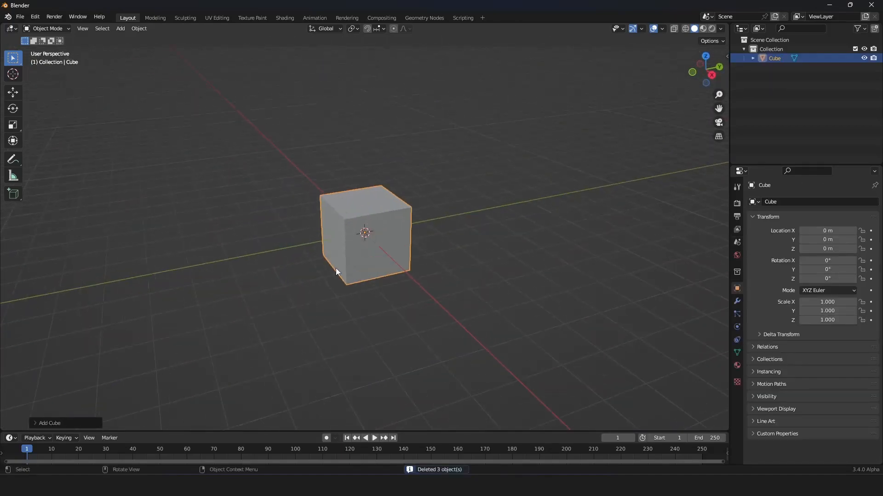
{"action": "middle_click_drag", "start_coordinate": [333, 255], "coordinate": [358, 272]}
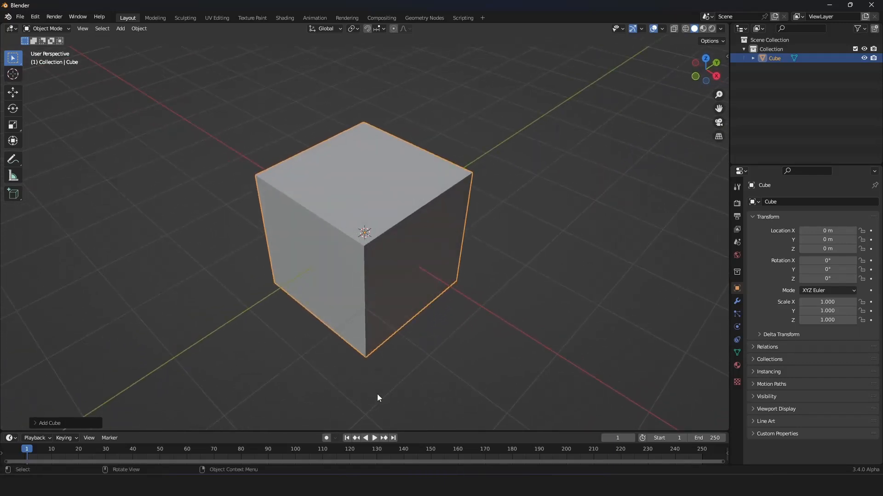
Enlarge the timeline area, switch it to the Geometry Node Editor and hide its sidebar.
{"action": "left_click_drag", "start_coordinate": [394, 431], "coordinate": [404, 214]}
{"action": "left_click", "coordinate": [13, 220]}
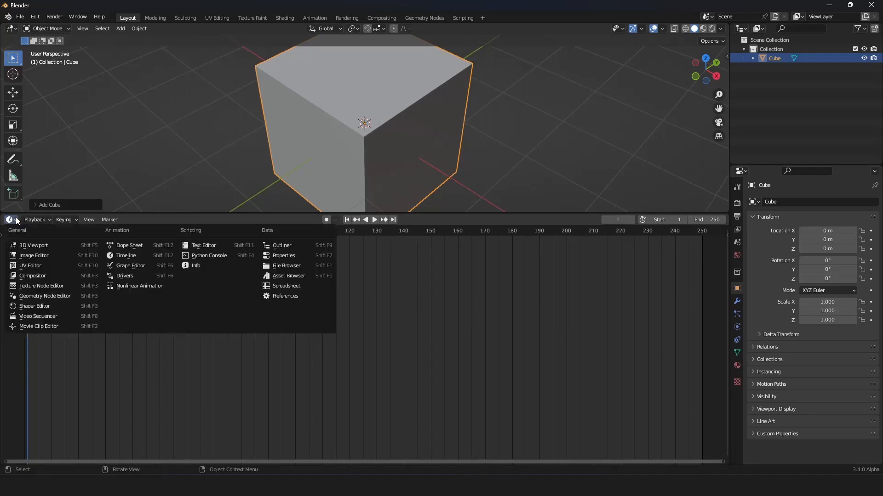
{"action": "left_click", "coordinate": [51, 298]}
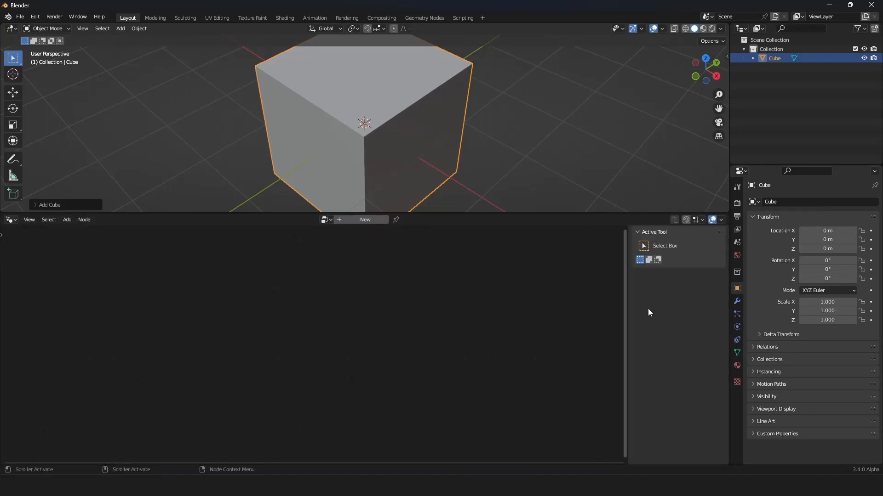
{"action": "left_click_drag", "start_coordinate": [629, 287], "coordinate": [781, 302]}
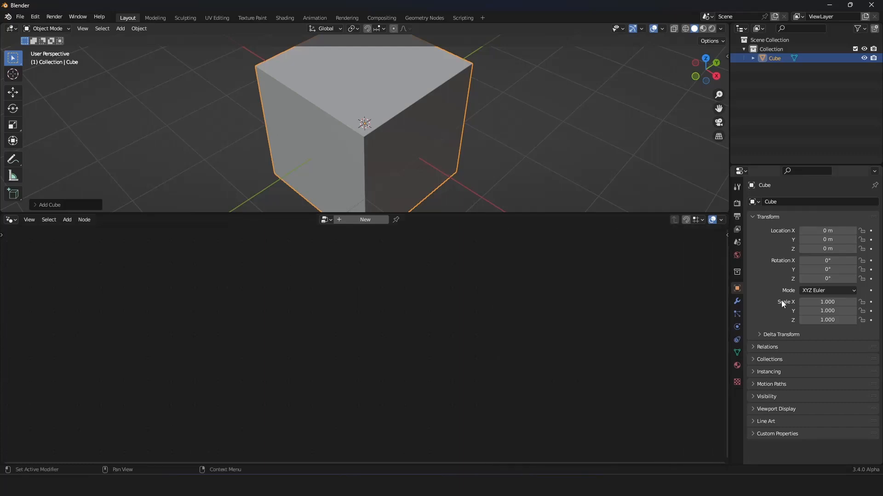
Create a new geometry node tree on the cube and bring its nodes into view.
{"action": "left_click", "coordinate": [358, 221]}
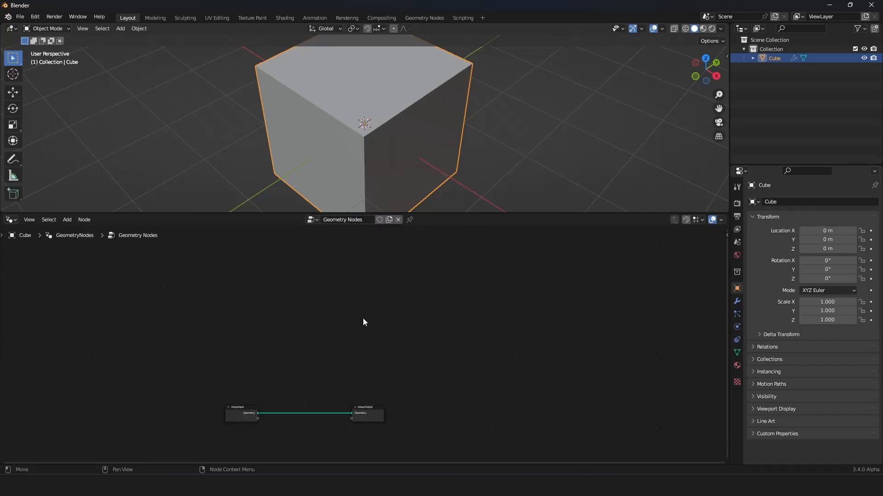
{"action": "middle_click_drag", "start_coordinate": [347, 374], "coordinate": [405, 305]}
{"action": "scroll", "coordinate": [405, 305], "scroll_direction": "up", "scroll_amount": 11}
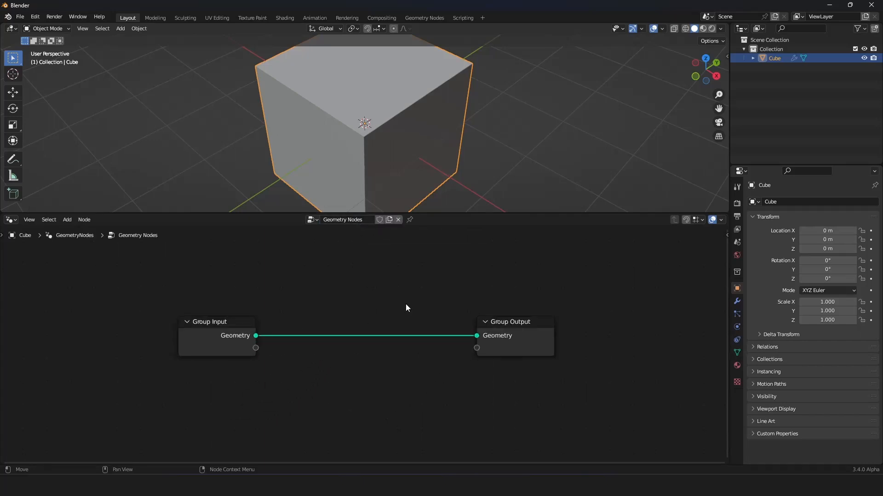
{"action": "scroll", "coordinate": [406, 305], "scroll_direction": "up", "scroll_amount": 2}
{"action": "scroll", "coordinate": [405, 304], "scroll_direction": "down", "scroll_amount": 1}
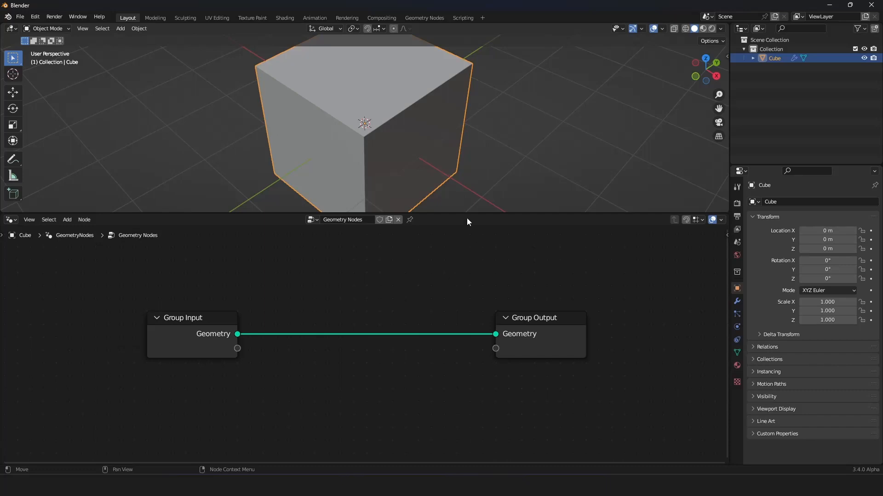
Enlarge the 3D viewport around the cube and display the cube's modifier properties.
{"action": "left_click_drag", "start_coordinate": [462, 213], "coordinate": [464, 334]}
{"action": "scroll", "coordinate": [449, 282], "scroll_direction": "down", "scroll_amount": 1}
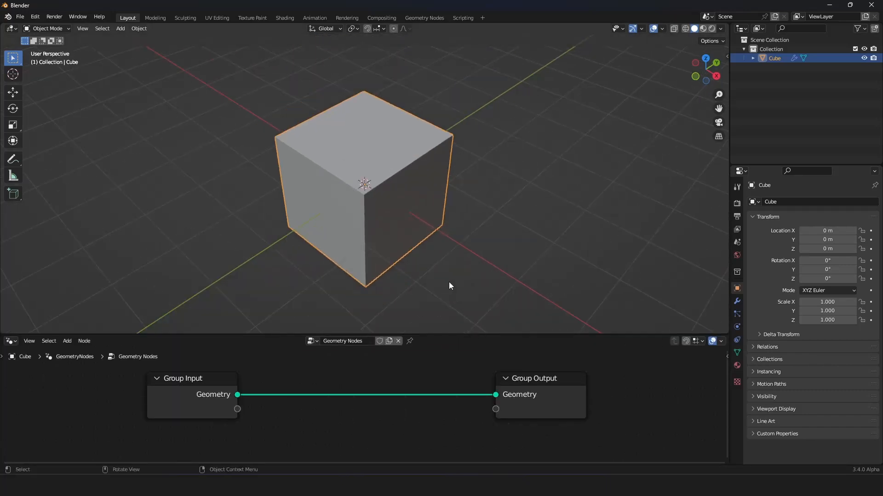
{"action": "middle_click_drag", "start_coordinate": [448, 282], "coordinate": [449, 277]}
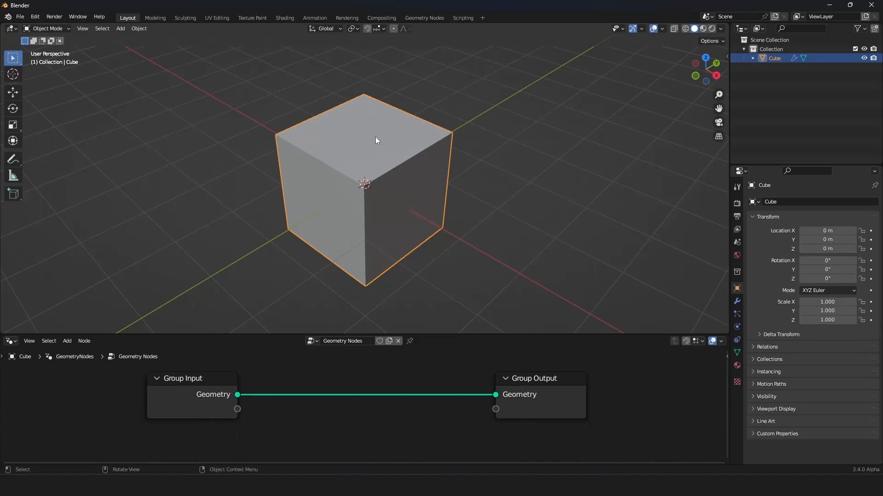
{"action": "left_click", "coordinate": [736, 302]}
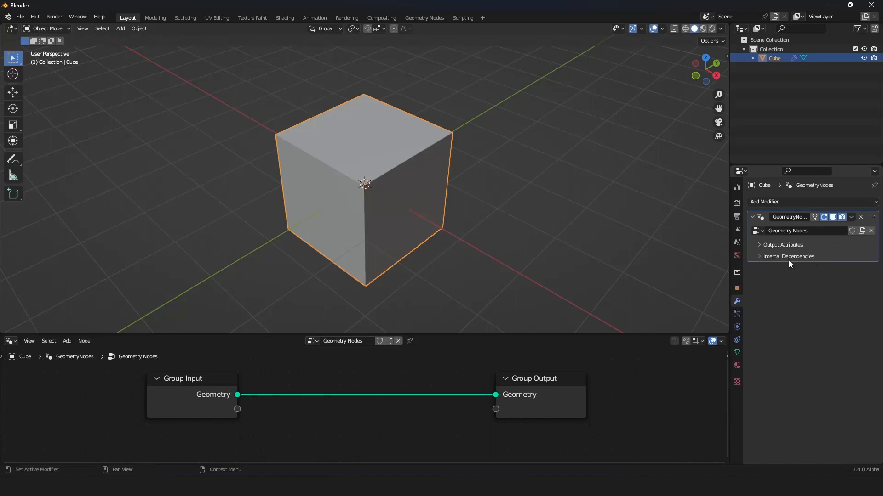
Enlarge the node editor area and move the Group Output node farther from the Group Input node.
{"action": "scroll", "coordinate": [575, 294], "scroll_direction": "down", "scroll_amount": 2}
{"action": "left_click_drag", "start_coordinate": [429, 337], "coordinate": [423, 227]}
{"action": "scroll", "coordinate": [343, 356], "scroll_direction": "down", "scroll_amount": 2}
{"action": "middle_click_drag", "start_coordinate": [343, 353], "coordinate": [332, 346]}
{"action": "scroll", "coordinate": [331, 347], "scroll_direction": "up", "scroll_amount": 5}
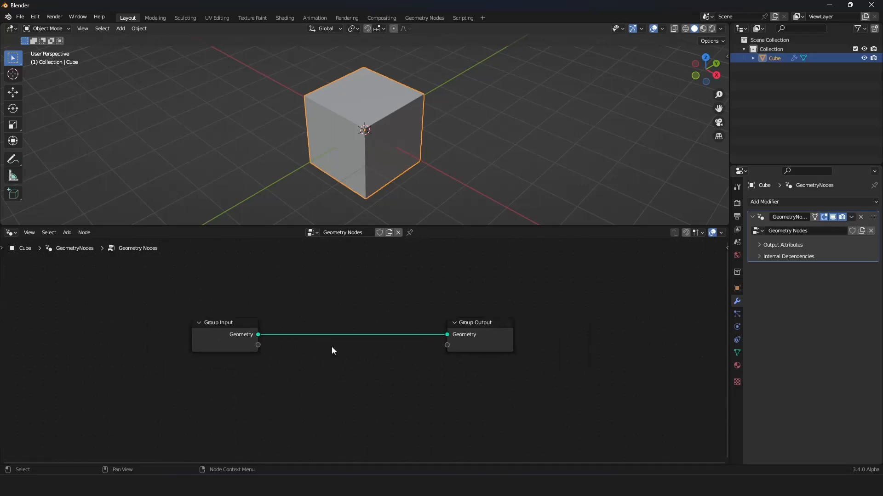
{"action": "scroll", "coordinate": [332, 347], "scroll_direction": "down", "scroll_amount": 3}
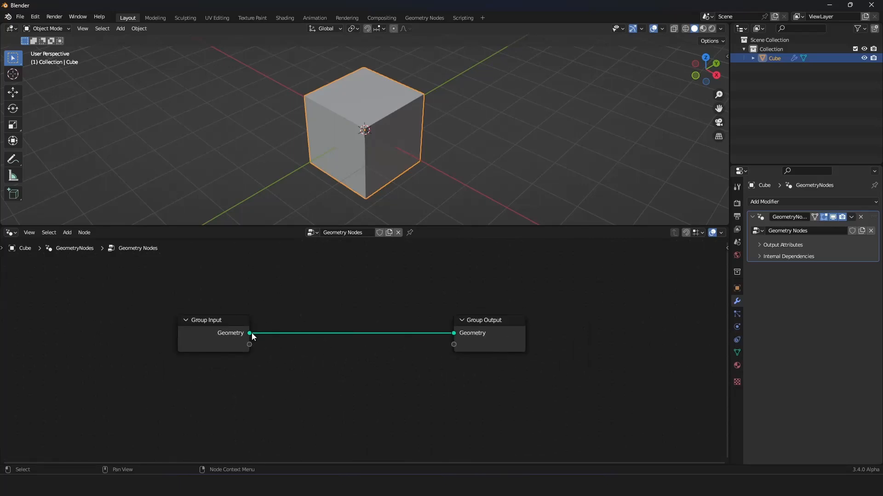
{"action": "left_click_drag", "start_coordinate": [252, 334], "coordinate": [290, 329]}
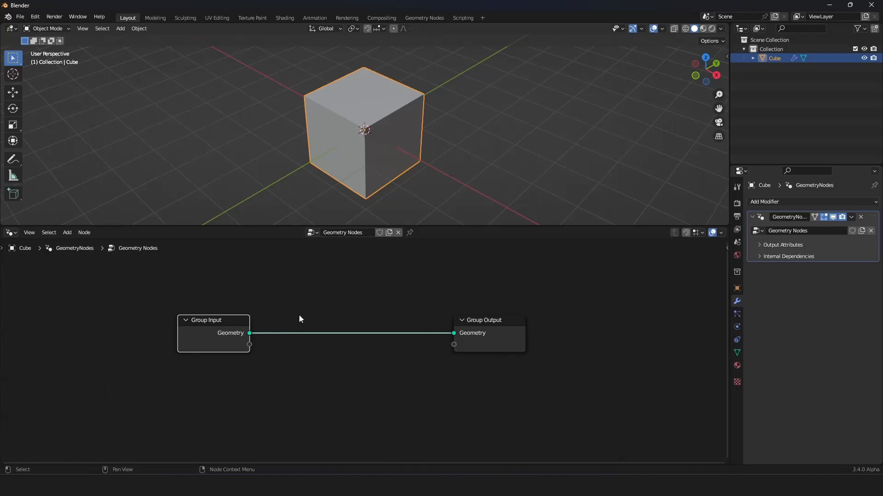
{"action": "left_click_drag", "start_coordinate": [509, 329], "coordinate": [629, 318]}
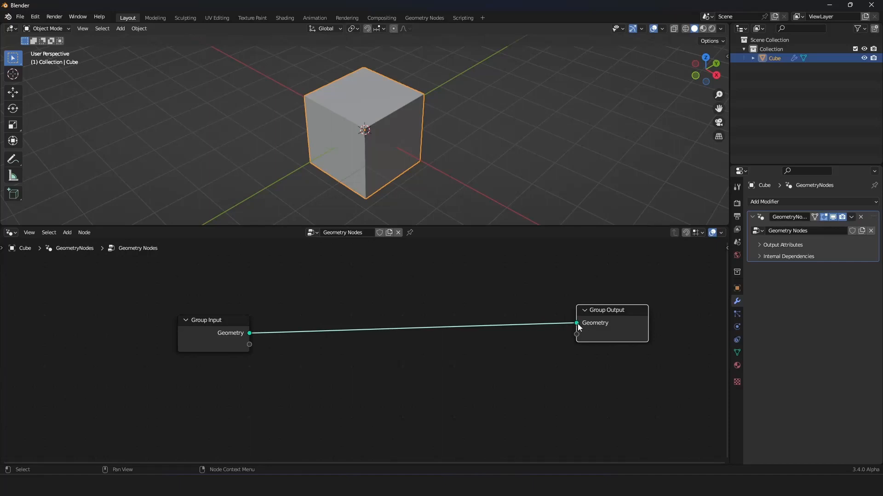
Disconnect the Group Input from the Group Output and reconnect their Geometry sockets.
{"action": "left_click_drag", "start_coordinate": [578, 324], "coordinate": [353, 335]}
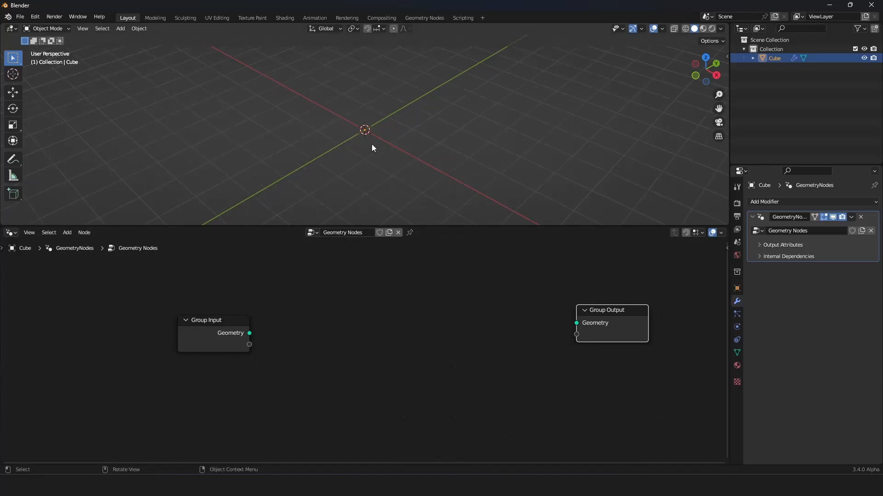
{"action": "mouse_move", "coordinate": [371, 144]}
{"action": "middle_mouse_down"}
{"action": "mouse_move", "coordinate": [393, 153]}
{"action": "mouse_move", "coordinate": [374, 158]}
{"action": "middle_mouse_up"}
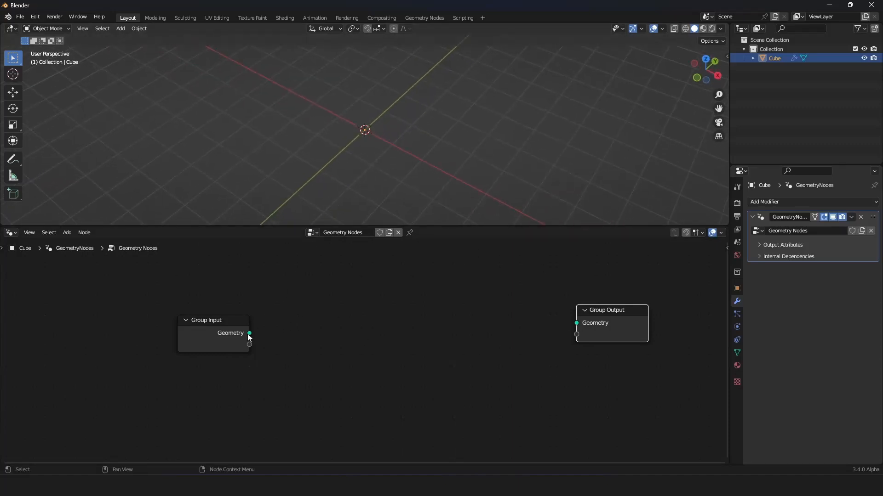
{"action": "left_click_drag", "start_coordinate": [249, 334], "coordinate": [586, 322]}
Enlarge the 3D viewport and remove the Geometry link between the Group Input and Group Output nodes.
{"action": "left_click_drag", "start_coordinate": [441, 226], "coordinate": [442, 301]}
{"action": "middle_click_drag", "start_coordinate": [464, 208], "coordinate": [398, 217]}
{"action": "scroll", "coordinate": [428, 231], "scroll_direction": "up", "scroll_amount": 5}
{"action": "scroll", "coordinate": [428, 231], "scroll_direction": "up", "scroll_amount": 2}
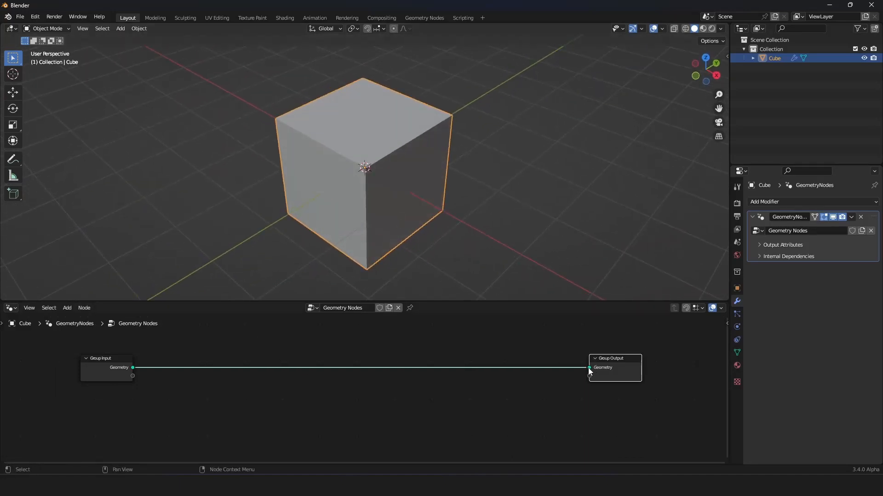
{"action": "left_click_drag", "start_coordinate": [590, 369], "coordinate": [86, 377]}
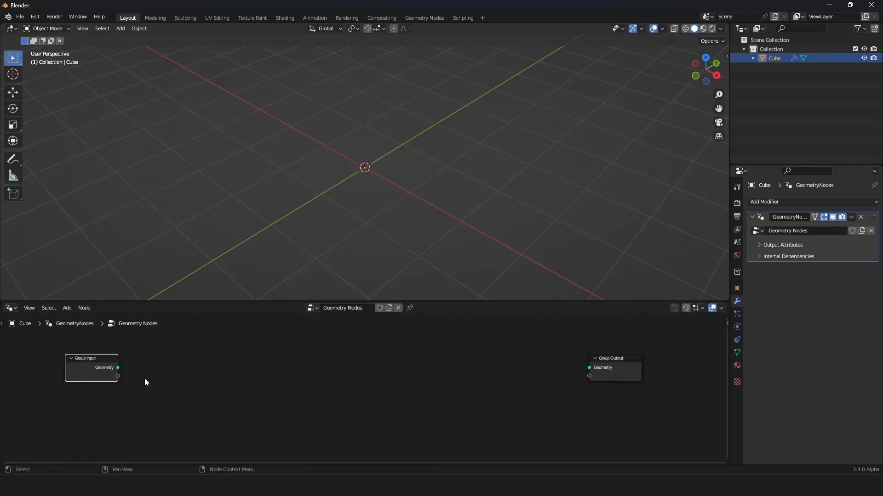
Check the cube's original mesh in Edit Mode and return to Object Mode.
{"action": "middle_click_drag", "start_coordinate": [285, 198], "coordinate": [388, 194]}
{"action": "key", "text": "Tab"}
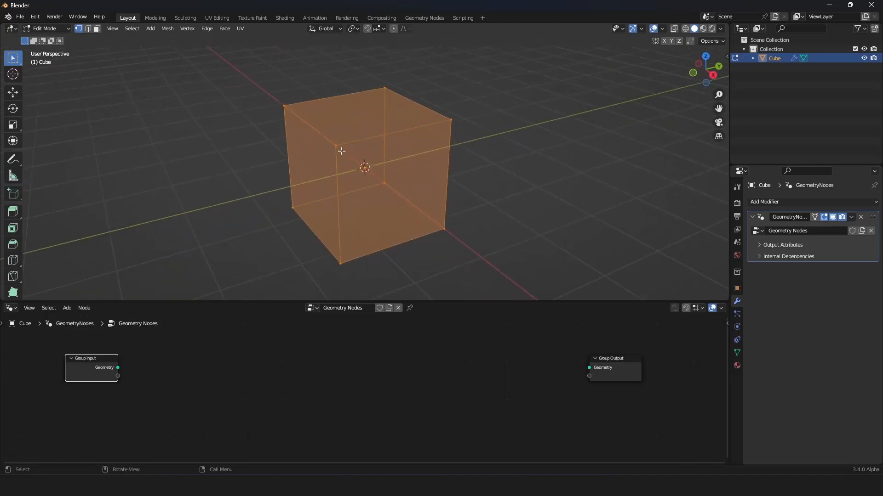
{"action": "key", "text": "Tab"}
Move the unconnected Group Output node closer to the Group Input node.
{"action": "left_click_drag", "start_coordinate": [118, 368], "coordinate": [269, 369]}
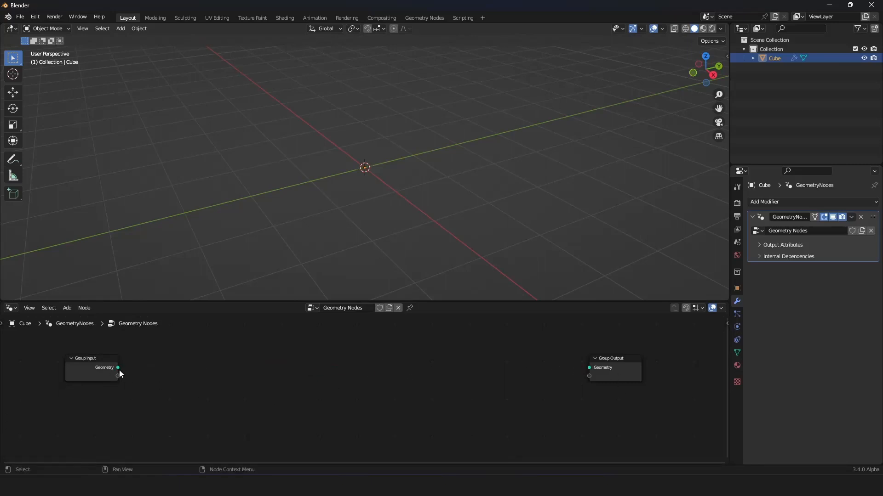
{"action": "left_click_drag", "start_coordinate": [119, 368], "coordinate": [373, 361]}
{"action": "left_click_drag", "start_coordinate": [612, 368], "coordinate": [438, 362]}
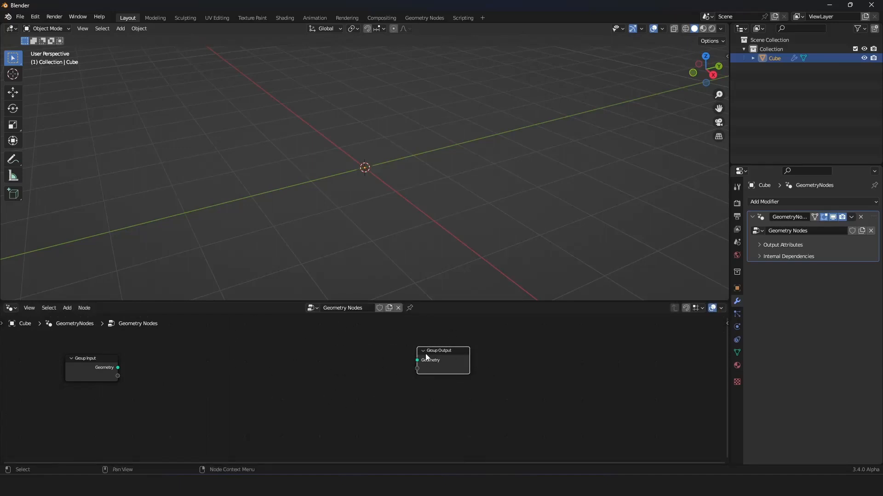
{"action": "left_click_drag", "start_coordinate": [454, 362], "coordinate": [558, 364]}
{"action": "scroll", "coordinate": [461, 371], "scroll_direction": "down", "scroll_amount": 1}
{"action": "scroll", "coordinate": [461, 371], "scroll_direction": "down", "scroll_amount": 1}
{"action": "scroll", "coordinate": [451, 368], "scroll_direction": "up", "scroll_amount": 2}
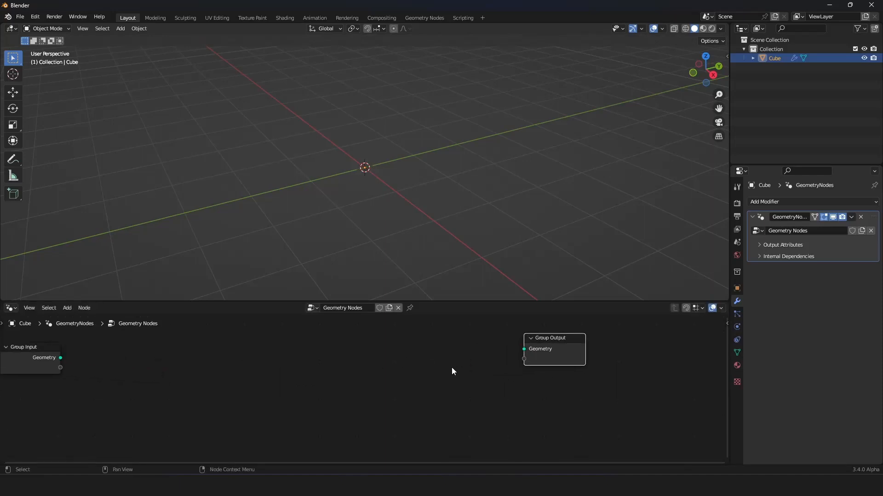
{"action": "scroll", "coordinate": [441, 368], "scroll_direction": "down", "scroll_amount": 2}
{"action": "scroll", "coordinate": [456, 374], "scroll_direction": "up", "scroll_amount": 1}
{"action": "scroll", "coordinate": [365, 368], "scroll_direction": "down", "scroll_amount": 1}
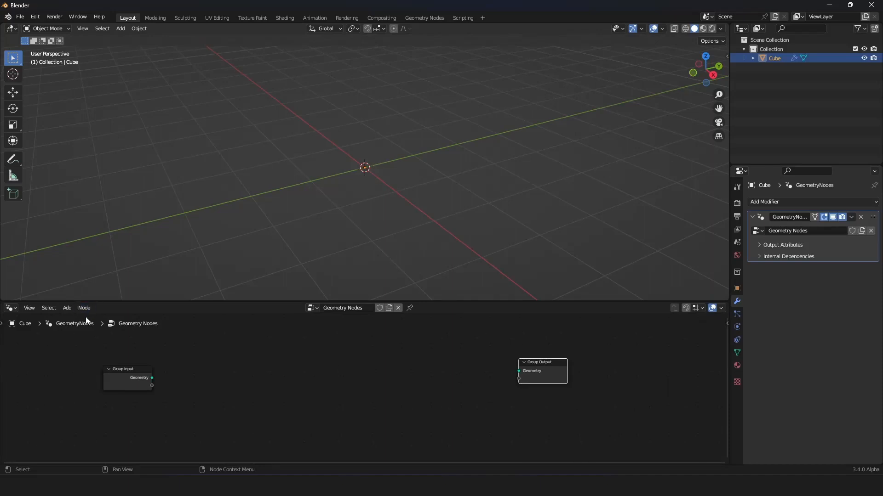
{"action": "left_click", "coordinate": [67, 308]}
{"action": "scroll", "coordinate": [267, 377], "scroll_direction": "down", "scroll_amount": 2}
{"action": "scroll", "coordinate": [287, 390], "scroll_direction": "up", "scroll_amount": 3}
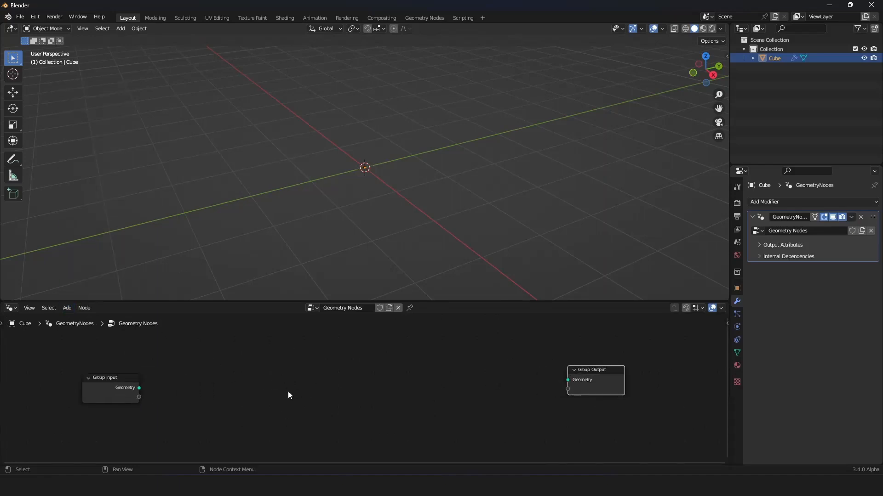
Add a Curve Circle node between the two group nodes and connect its Curve output to the Group Output's Geometry input.
{"action": "key", "text": "shift+a"}
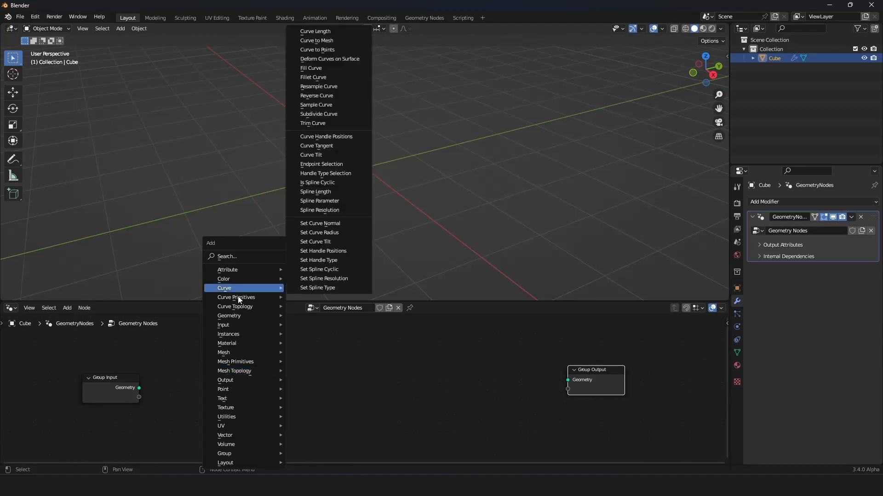
{"action": "mouse_move", "coordinate": [242, 301]}
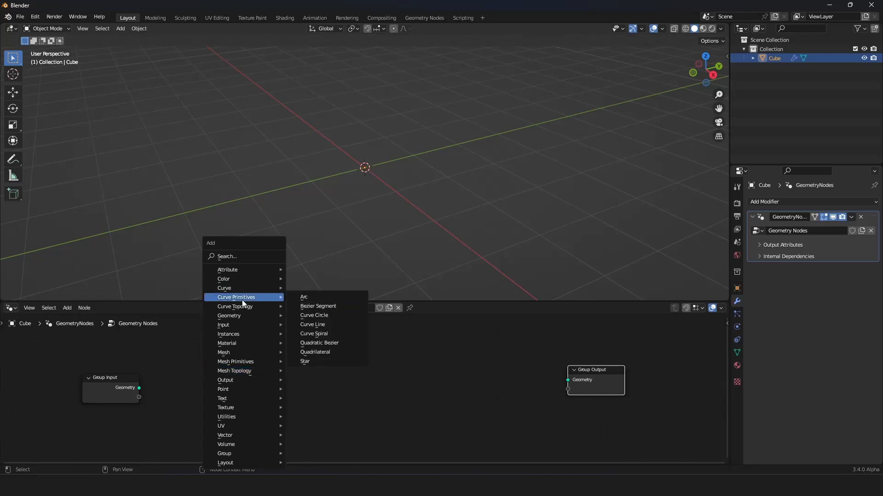
{"action": "left_click", "coordinate": [323, 316]}
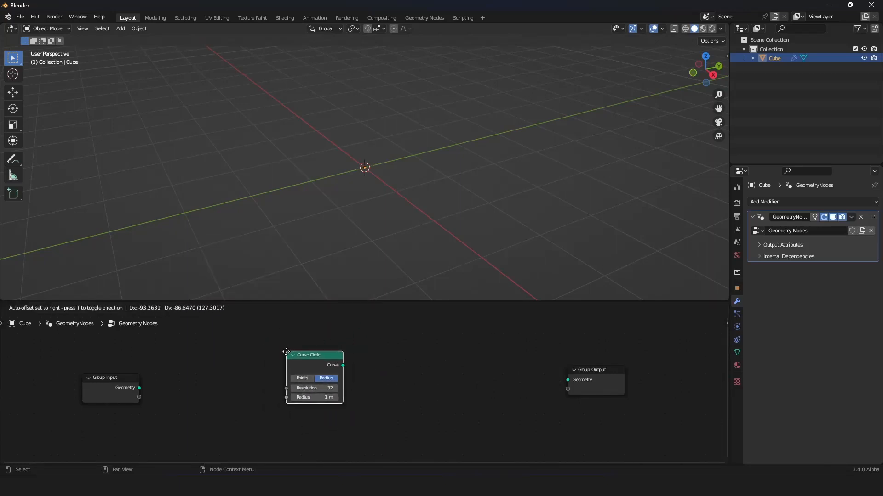
{"action": "left_click", "coordinate": [299, 345]}
{"action": "left_click_drag", "start_coordinate": [321, 364], "coordinate": [570, 378]}
{"action": "middle_click_drag", "start_coordinate": [496, 280], "coordinate": [378, 188]}
{"action": "scroll", "coordinate": [398, 206], "scroll_direction": "up", "scroll_amount": 4}
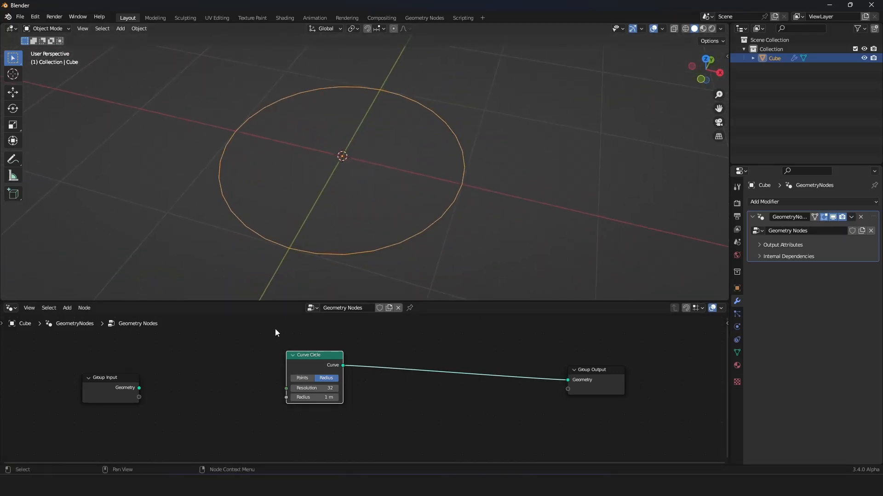
{"action": "scroll", "coordinate": [362, 381], "scroll_direction": "up", "scroll_amount": 3}
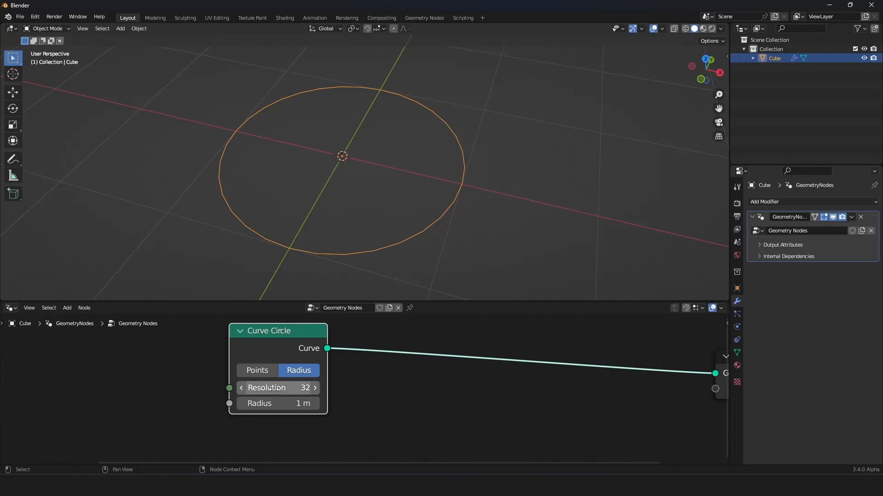
Switch the Curve Circle node to Points mode and back to Radius mode.
{"action": "left_click_drag", "start_coordinate": [295, 388], "coordinate": [270, 404]}
{"action": "left_click", "coordinate": [272, 370]}
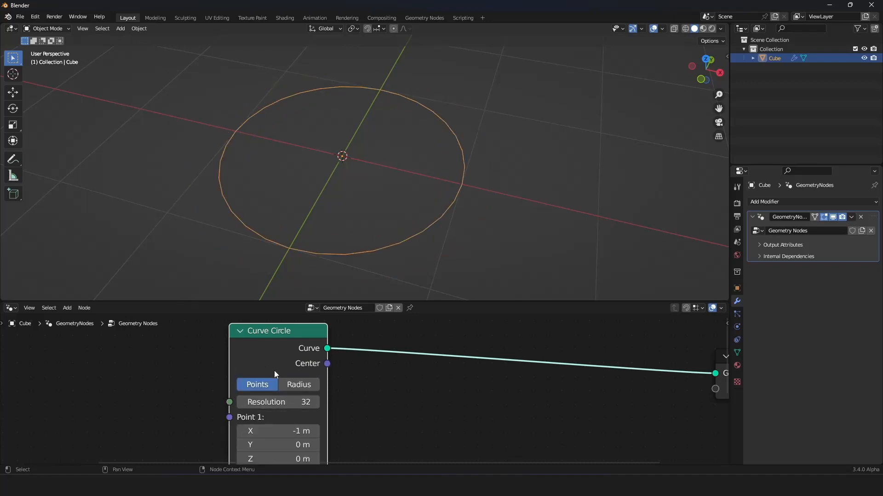
{"action": "left_click", "coordinate": [301, 387]}
{"action": "scroll", "coordinate": [376, 225], "scroll_direction": "down", "scroll_amount": 2}
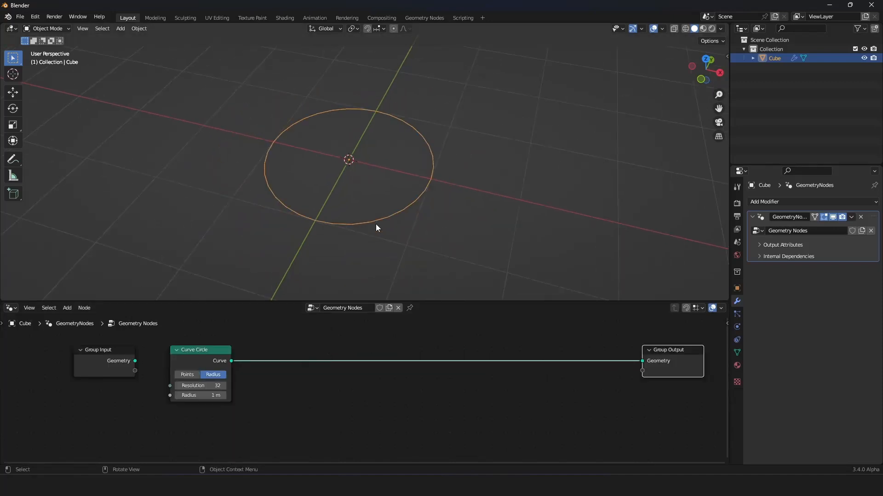
Inspect the circle in the viewport and check the object's original mesh in Edit Mode, returning to Object Mode.
{"action": "middle_click_drag", "start_coordinate": [376, 225], "coordinate": [379, 214]}
{"action": "scroll", "coordinate": [380, 214], "scroll_direction": "up", "scroll_amount": 2}
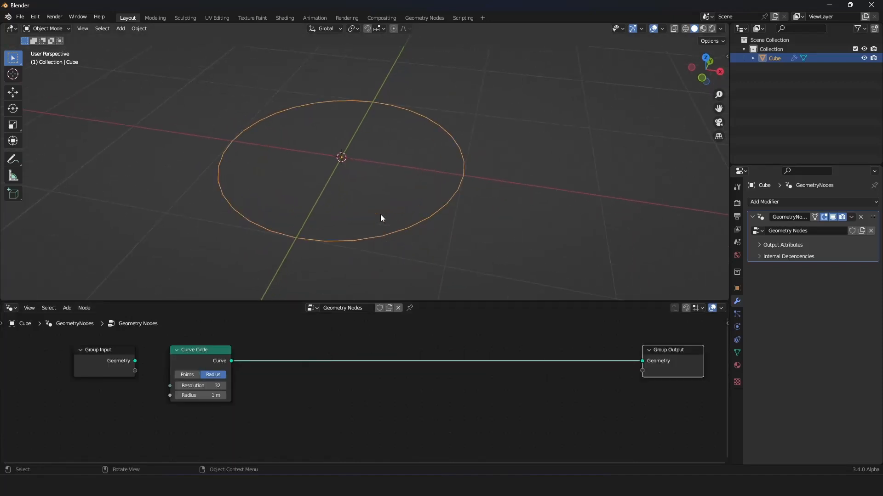
{"action": "mouse_move", "coordinate": [93, 368]}
{"action": "left_mouse_down"}
{"action": "mouse_move", "coordinate": [92, 376]}
{"action": "mouse_move", "coordinate": [92, 367]}
{"action": "left_mouse_up"}
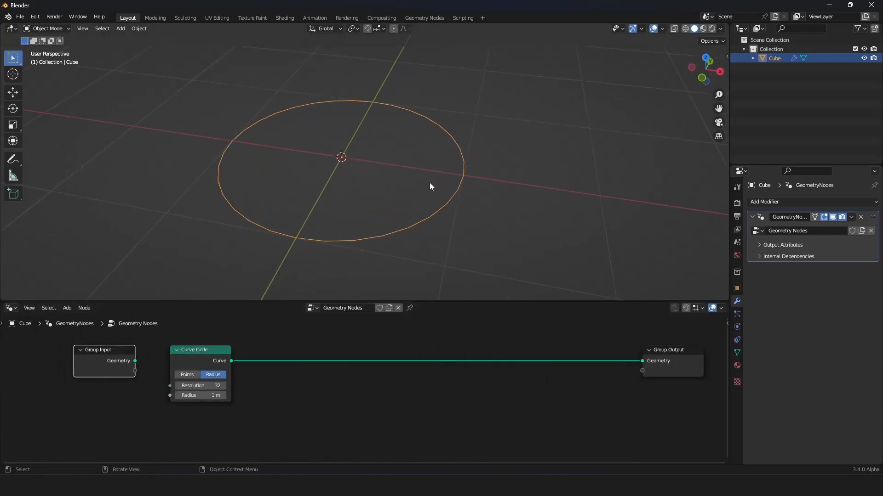
{"action": "key", "text": "Tab"}
{"action": "scroll", "coordinate": [402, 144], "scroll_direction": "down", "scroll_amount": 3}
{"action": "key", "text": "Tab"}
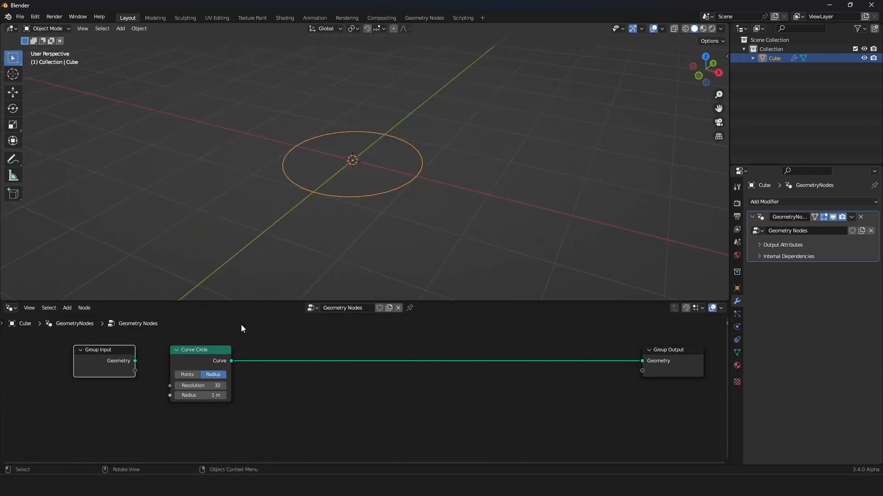
Move the Group Output node slightly closer to the Curve Circle node.
{"action": "mouse_move", "coordinate": [185, 365]}
{"action": "left_mouse_down"}
{"action": "mouse_move", "coordinate": [218, 353]}
{"action": "mouse_move", "coordinate": [213, 367]}
{"action": "mouse_move", "coordinate": [186, 365]}
{"action": "left_mouse_up"}
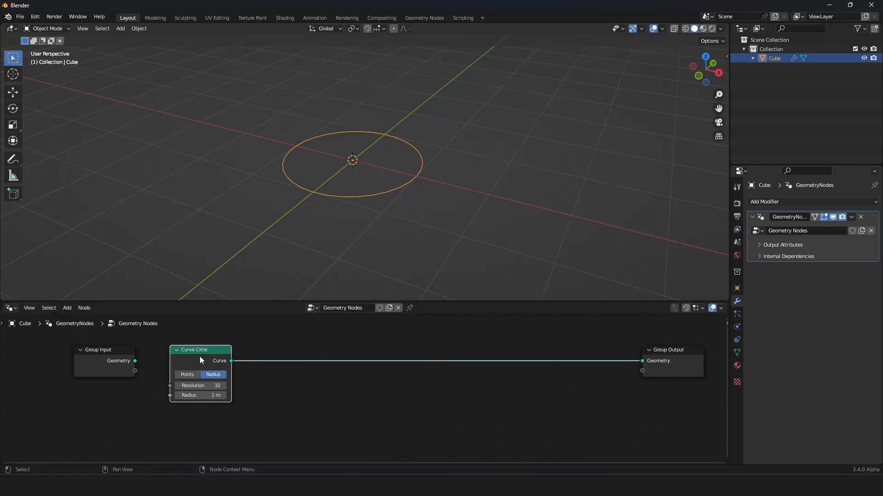
{"action": "left_click_drag", "start_coordinate": [663, 366], "coordinate": [708, 368]}
{"action": "right_click", "coordinate": [708, 368]}
{"action": "scroll", "coordinate": [434, 233], "scroll_direction": "up", "scroll_amount": 5}
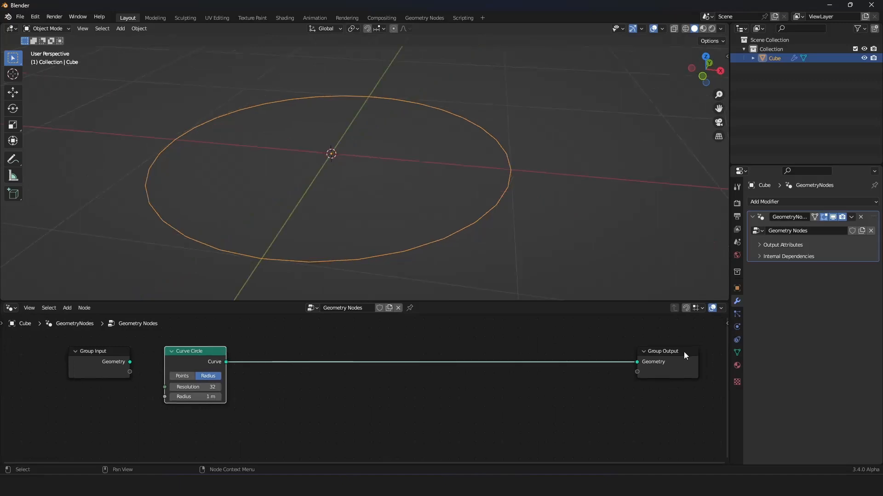
{"action": "left_click_drag", "start_coordinate": [681, 364], "coordinate": [646, 364]}
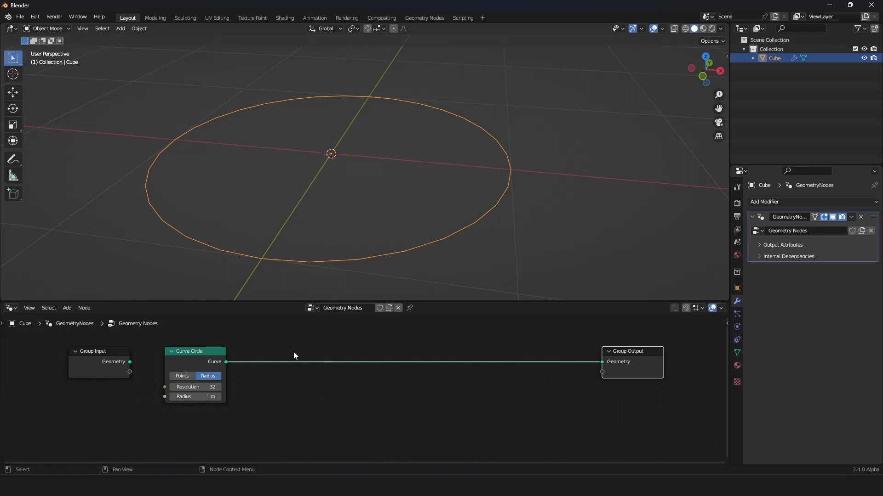
Insert a Fill Curve node on the link between Curve Circle and Group Output, placed close beside the Curve Circle node.
{"action": "key", "text": "shift+a"}
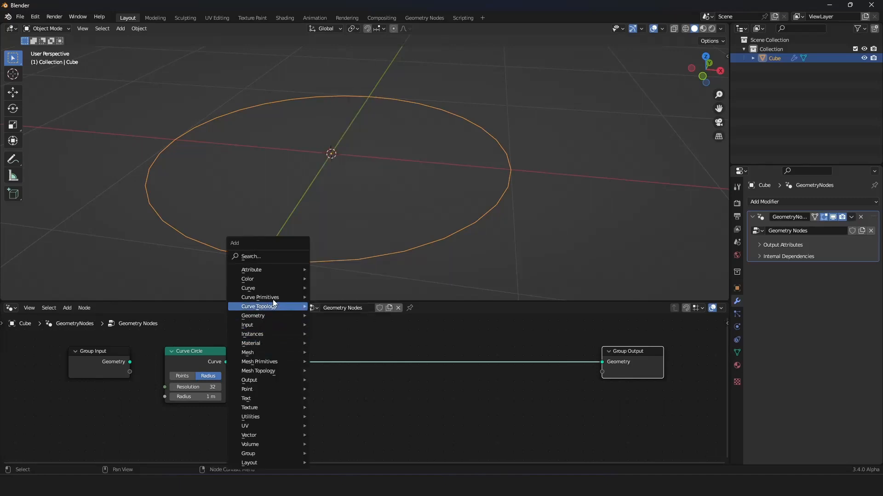
{"action": "mouse_move", "coordinate": [256, 291]}
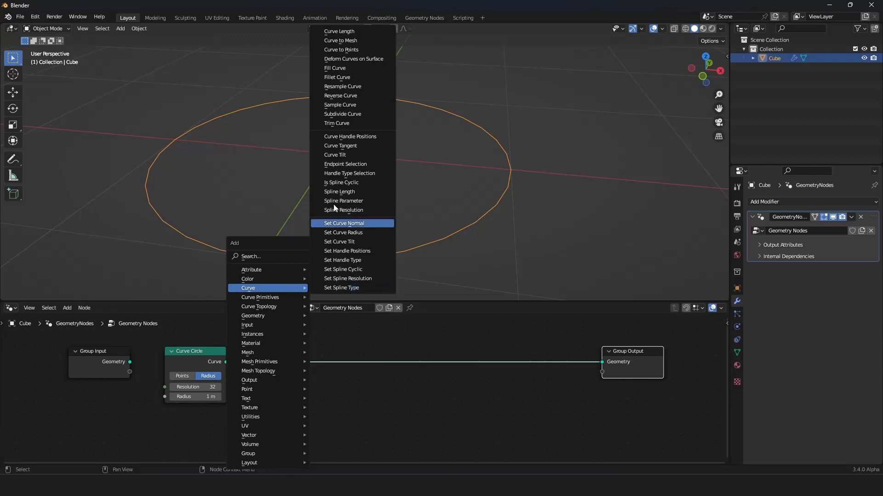
{"action": "left_click", "coordinate": [343, 75]}
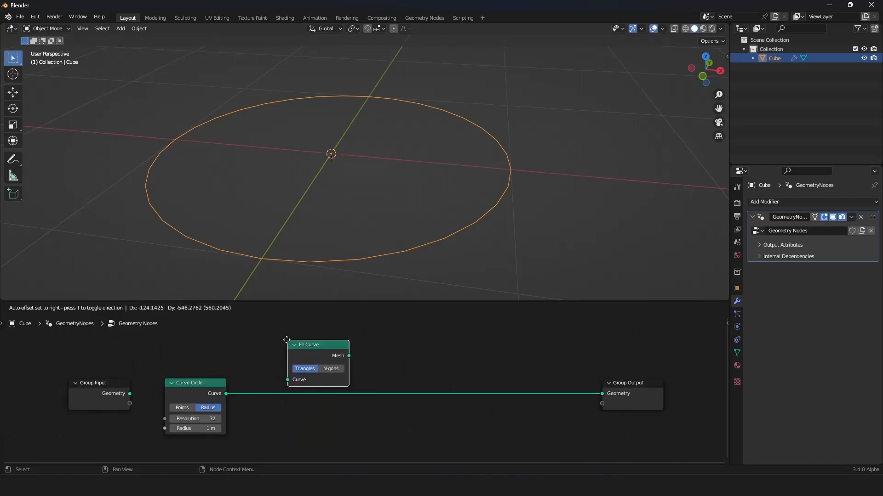
{"action": "left_click", "coordinate": [273, 375]}
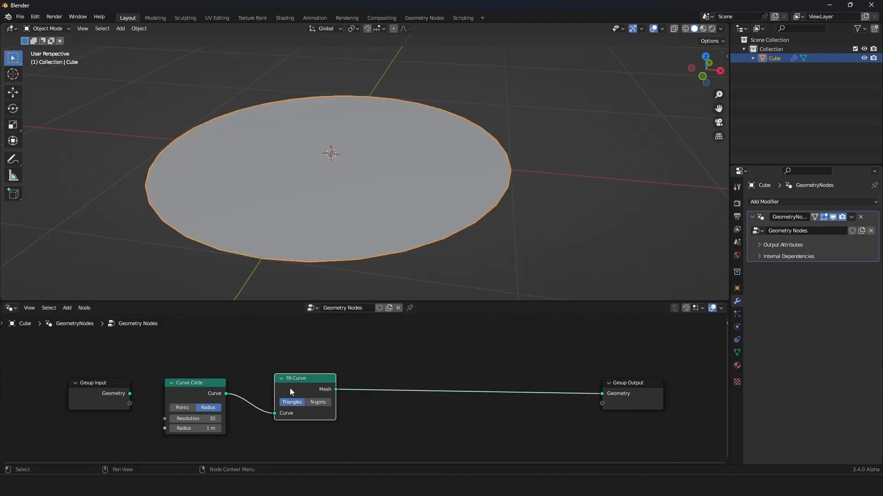
{"action": "left_click_drag", "start_coordinate": [307, 390], "coordinate": [279, 396]}
Examine the filled circle mesh and the settings of the Curve Circle and Fill Curve nodes.
{"action": "scroll", "coordinate": [347, 393], "scroll_direction": "down", "scroll_amount": 1}
{"action": "middle_click_drag", "start_coordinate": [348, 393], "coordinate": [341, 373]}
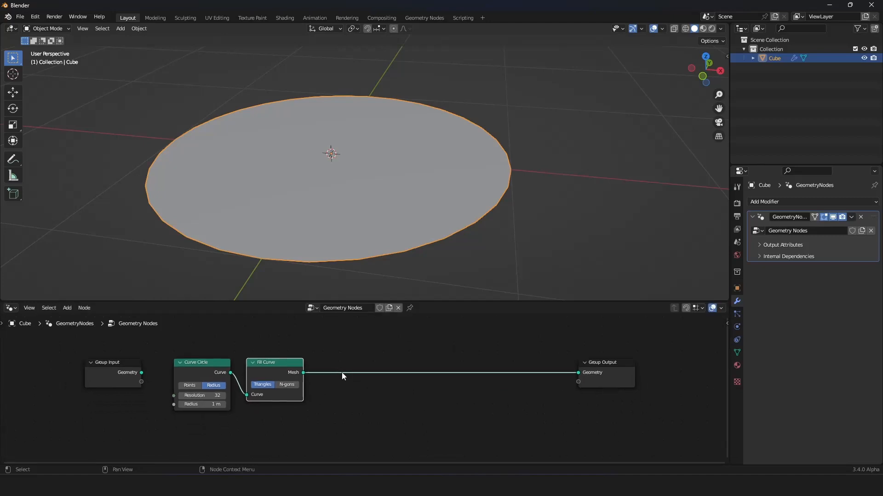
{"action": "scroll", "coordinate": [341, 372], "scroll_direction": "up", "scroll_amount": 2}
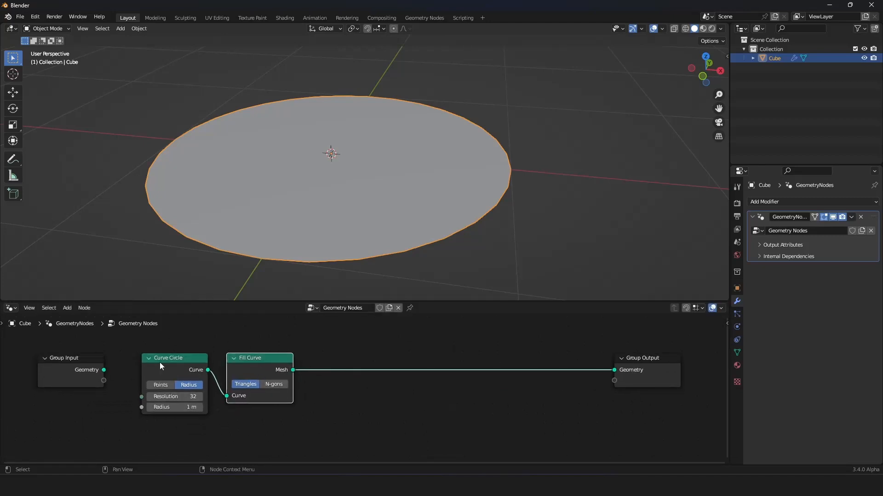
{"action": "middle_click_drag", "start_coordinate": [307, 232], "coordinate": [329, 232]}
{"action": "scroll", "coordinate": [386, 358], "scroll_direction": "up", "scroll_amount": 10}
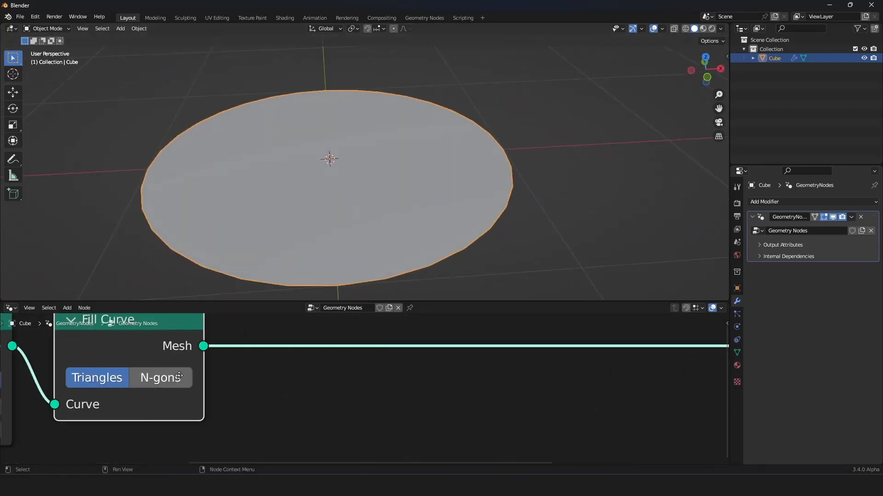
{"action": "middle_click_drag", "start_coordinate": [178, 375], "coordinate": [417, 394]}
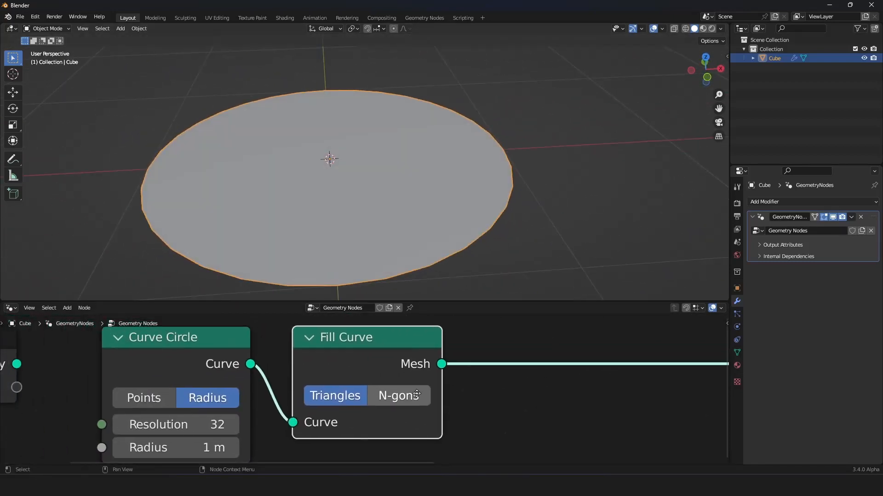
{"action": "scroll", "coordinate": [204, 364], "scroll_direction": "down", "scroll_amount": 4}
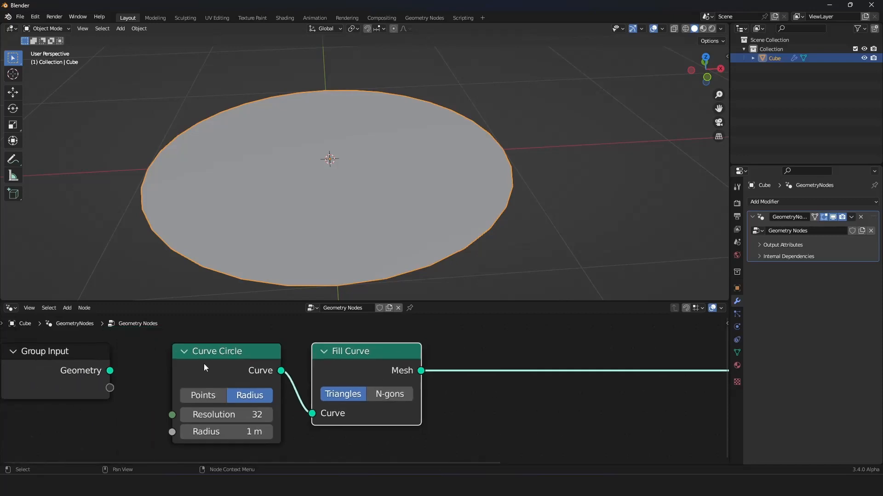
{"action": "middle_click_drag", "start_coordinate": [315, 387], "coordinate": [250, 360]}
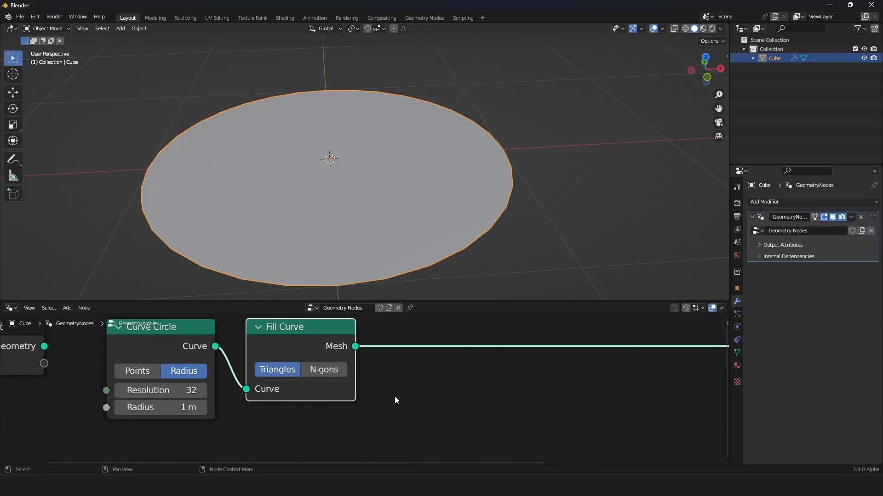
{"action": "scroll", "coordinate": [394, 396], "scroll_direction": "up", "scroll_amount": 2}
{"action": "middle_click_drag", "start_coordinate": [376, 376], "coordinate": [427, 402]}
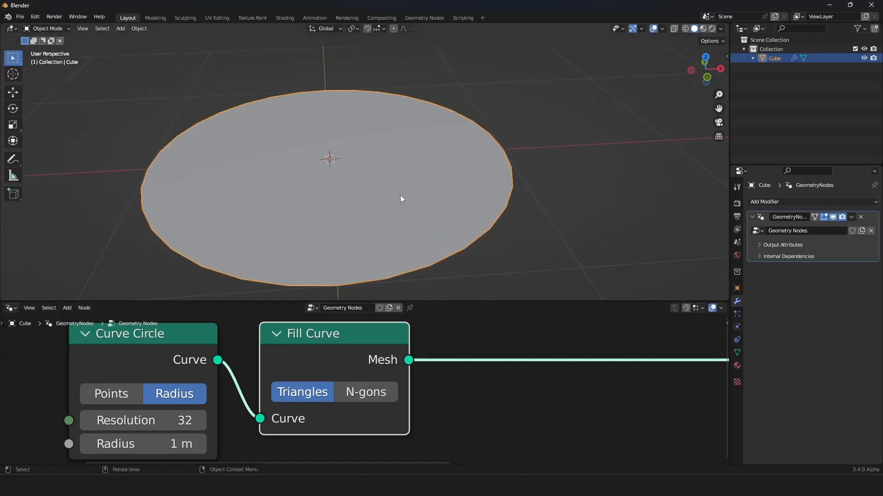
{"action": "middle_click_drag", "start_coordinate": [400, 196], "coordinate": [443, 205]}
{"action": "scroll", "coordinate": [414, 214], "scroll_direction": "down", "scroll_amount": 2}
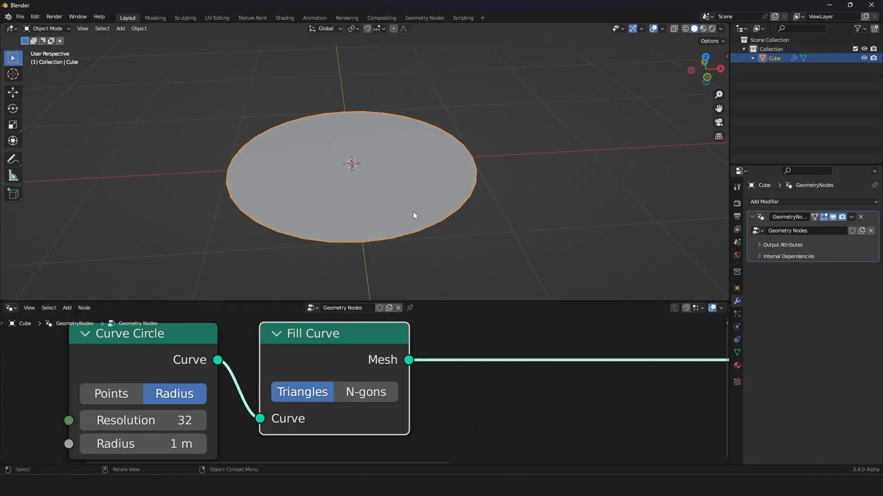
Move the Group Output node farther from the Fill Curve node to make room for more nodes.
{"action": "middle_click_drag", "start_coordinate": [442, 409], "coordinate": [396, 413]}
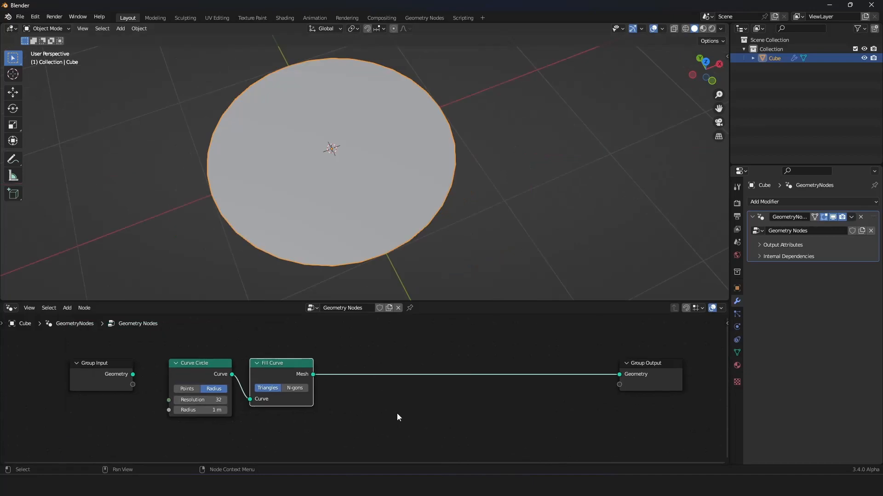
{"action": "scroll", "coordinate": [396, 413], "scroll_direction": "up", "scroll_amount": 1}
{"action": "left_click_drag", "start_coordinate": [654, 380], "coordinate": [727, 380]}
{"action": "scroll", "coordinate": [292, 382], "scroll_direction": "down", "scroll_amount": 1}
{"action": "middle_click_drag", "start_coordinate": [368, 395], "coordinate": [327, 385]}
{"action": "middle_click_drag", "start_coordinate": [336, 252], "coordinate": [371, 212]}
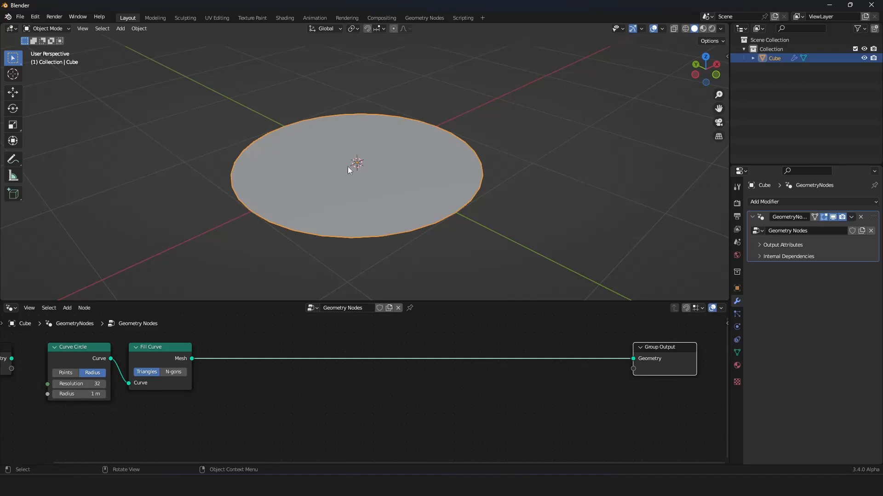
{"action": "mouse_move", "coordinate": [348, 167]}
{"action": "middle_mouse_down"}
{"action": "mouse_move", "coordinate": [359, 192]}
{"action": "mouse_move", "coordinate": [347, 170]}
{"action": "middle_mouse_up"}
{"action": "scroll", "coordinate": [346, 168], "scroll_direction": "up", "scroll_amount": 3}
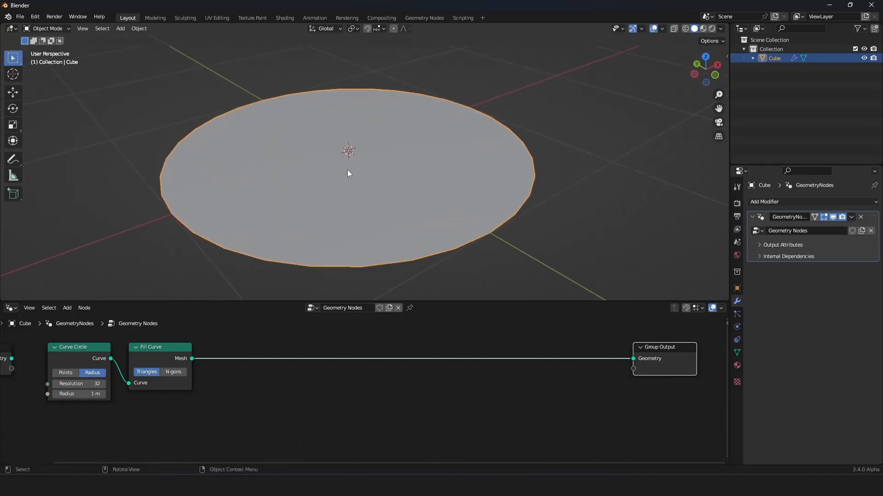
{"action": "scroll", "coordinate": [299, 369], "scroll_direction": "down", "scroll_amount": 1}
{"action": "middle_click_drag", "start_coordinate": [290, 367], "coordinate": [278, 386]}
{"action": "scroll", "coordinate": [295, 381], "scroll_direction": "down", "scroll_amount": 4}
{"action": "scroll", "coordinate": [305, 385], "scroll_direction": "up", "scroll_amount": 5}
{"action": "scroll", "coordinate": [305, 385], "scroll_direction": "down", "scroll_amount": 2}
{"action": "scroll", "coordinate": [277, 386], "scroll_direction": "up", "scroll_amount": 2}
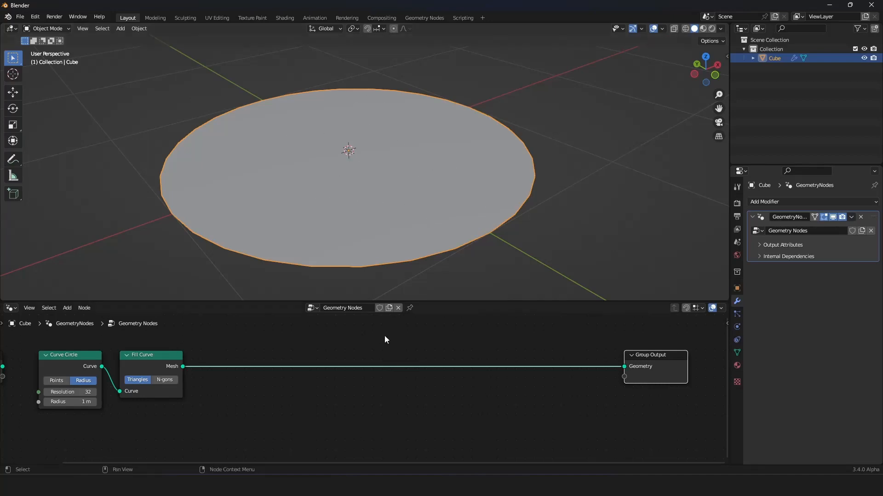
{"action": "scroll", "coordinate": [336, 382], "scroll_direction": "down", "scroll_amount": 1}
{"action": "scroll", "coordinate": [334, 381], "scroll_direction": "up", "scroll_amount": 1}
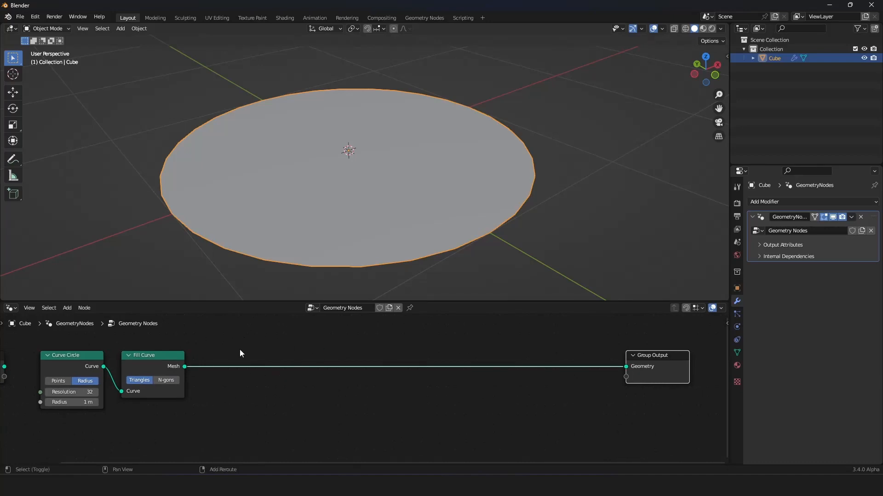
Insert a Distribute Points on Faces node on the link between Fill Curve and Group Output.
{"action": "key", "text": "shift+a"}
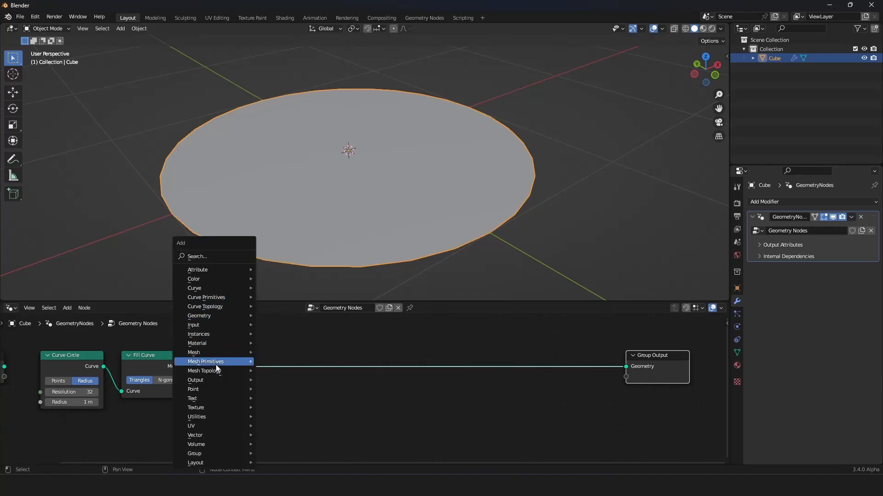
{"action": "mouse_move", "coordinate": [206, 390]}
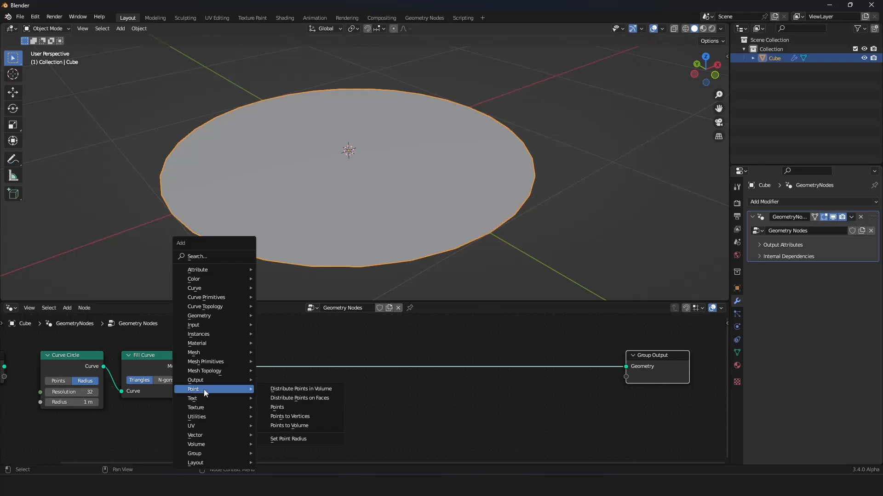
{"action": "left_click", "coordinate": [312, 400]}
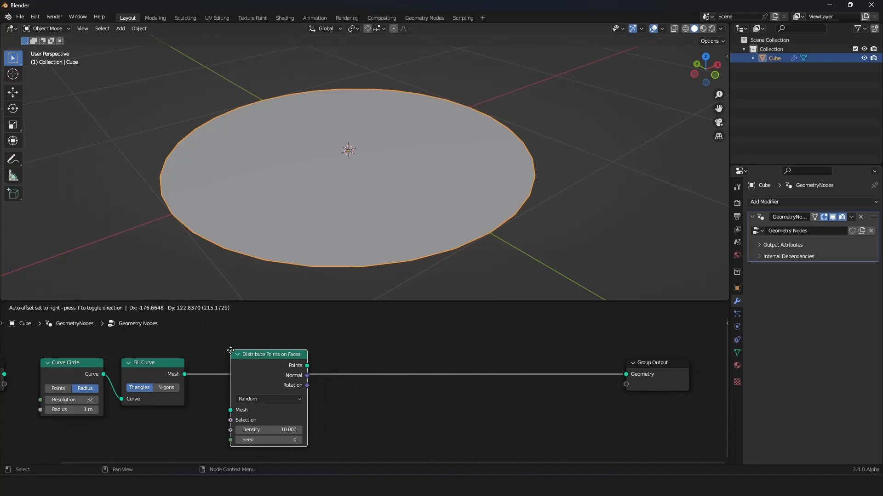
{"action": "left_click", "coordinate": [230, 351]}
{"action": "scroll", "coordinate": [250, 356], "scroll_direction": "down", "scroll_amount": 2}
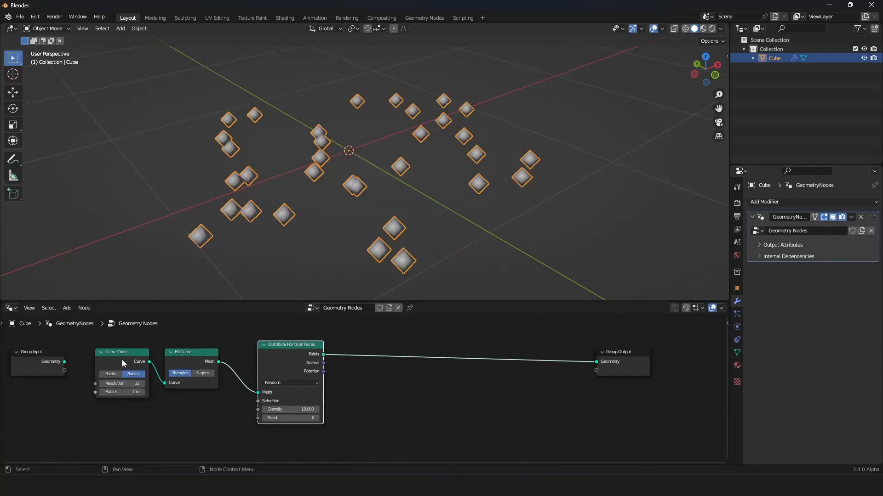
{"action": "left_click", "coordinate": [123, 359]}
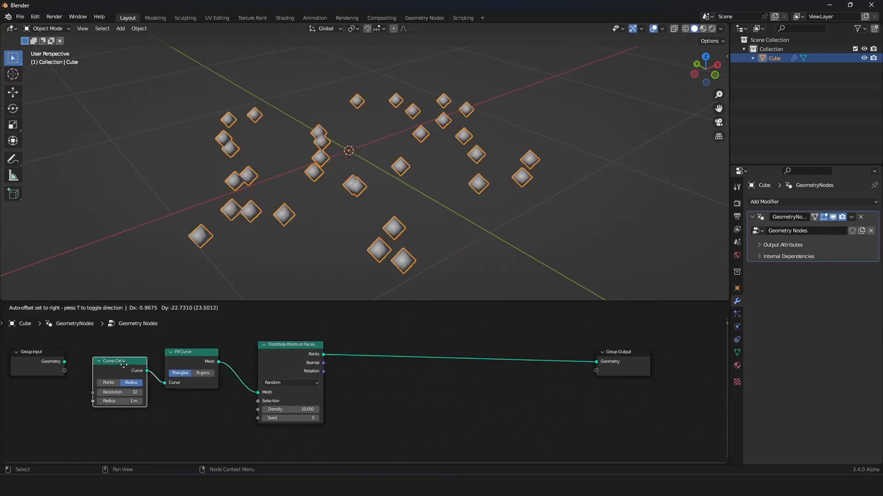
{"action": "left_click", "coordinate": [184, 363]}
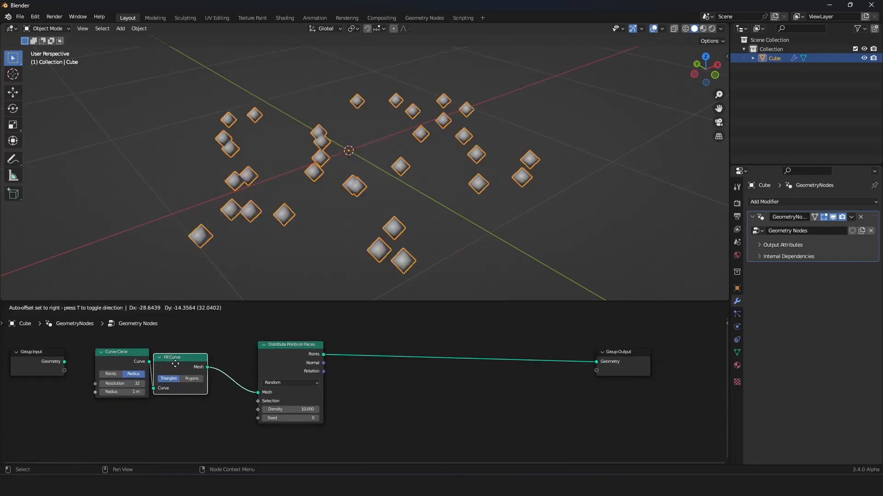
{"action": "left_click", "coordinate": [312, 354]}
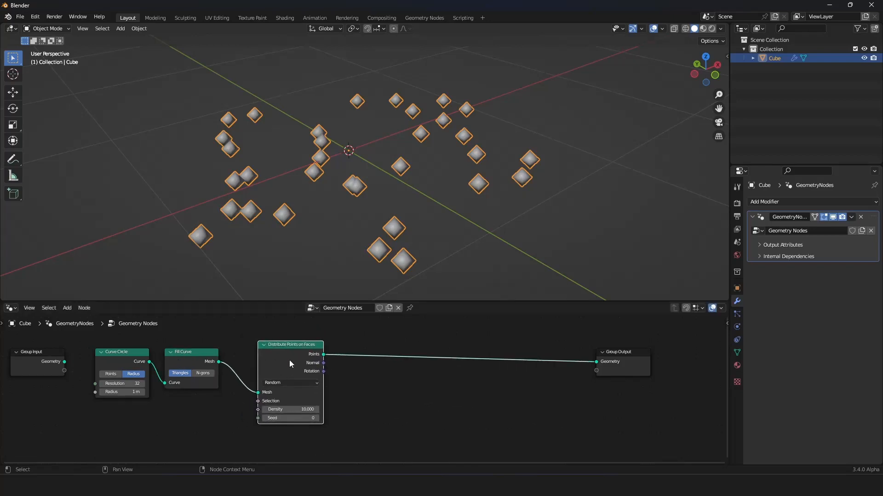
{"action": "left_click", "coordinate": [197, 356]}
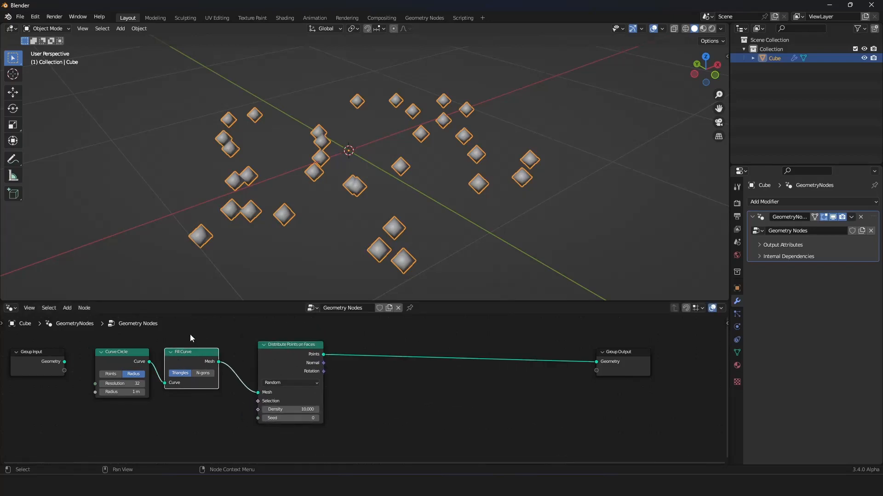
Move the Distribute Points on Faces node closer to the Fill Curve node, level with the other nodes.
{"action": "left_click_drag", "start_coordinate": [274, 353], "coordinate": [258, 360]}
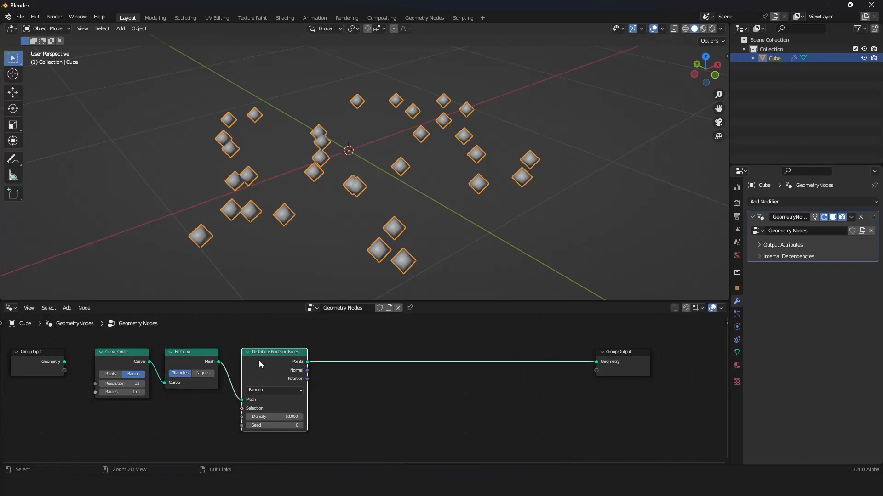
{"action": "scroll", "coordinate": [437, 250], "scroll_direction": "up", "scroll_amount": 3}
{"action": "middle_click_drag", "start_coordinate": [430, 229], "coordinate": [352, 192]}
{"action": "scroll", "coordinate": [362, 192], "scroll_direction": "up", "scroll_amount": 5}
{"action": "scroll", "coordinate": [349, 195], "scroll_direction": "down", "scroll_amount": 8}
{"action": "scroll", "coordinate": [338, 198], "scroll_direction": "up", "scroll_amount": 4}
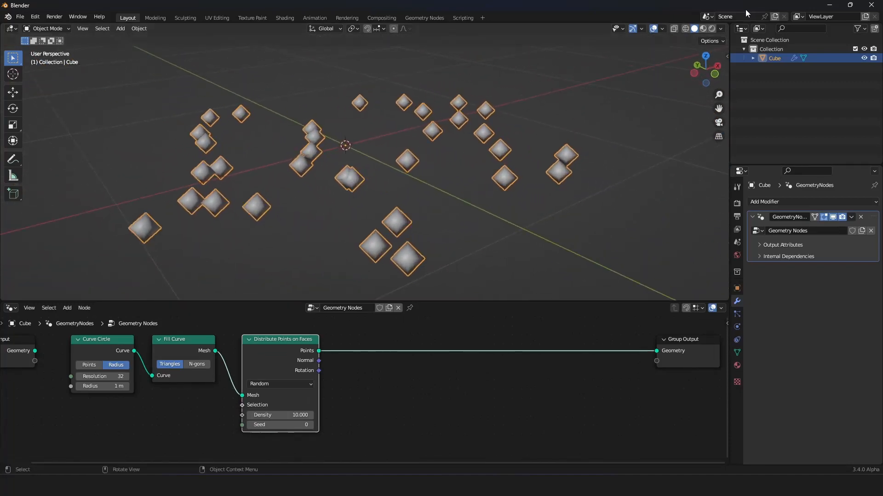
Set the render engine to Cycles with GPU Compute as the device.
{"action": "left_click", "coordinate": [737, 203]}
{"action": "left_click", "coordinate": [823, 202]}
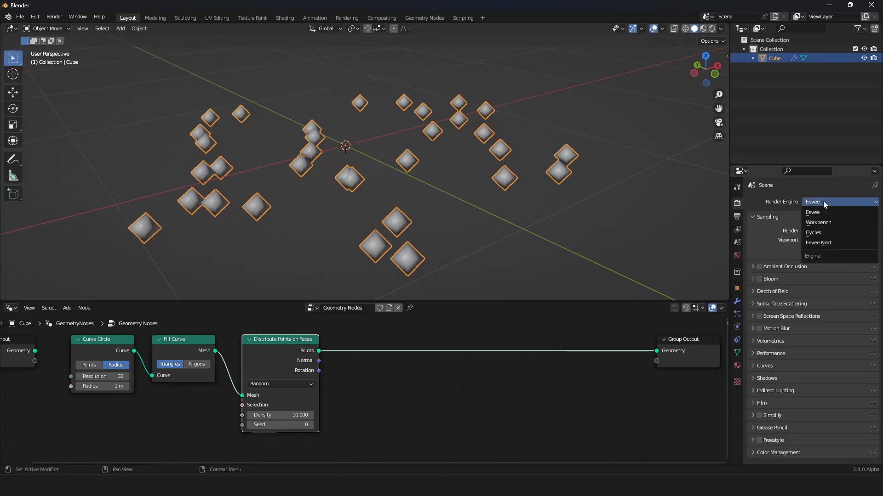
{"action": "left_click", "coordinate": [816, 233]}
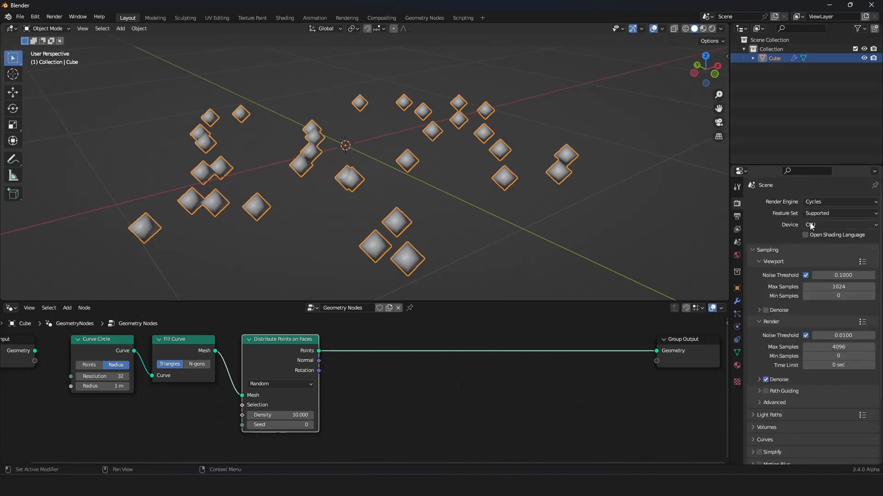
{"action": "left_click", "coordinate": [817, 226]}
{"action": "left_click", "coordinate": [819, 246]}
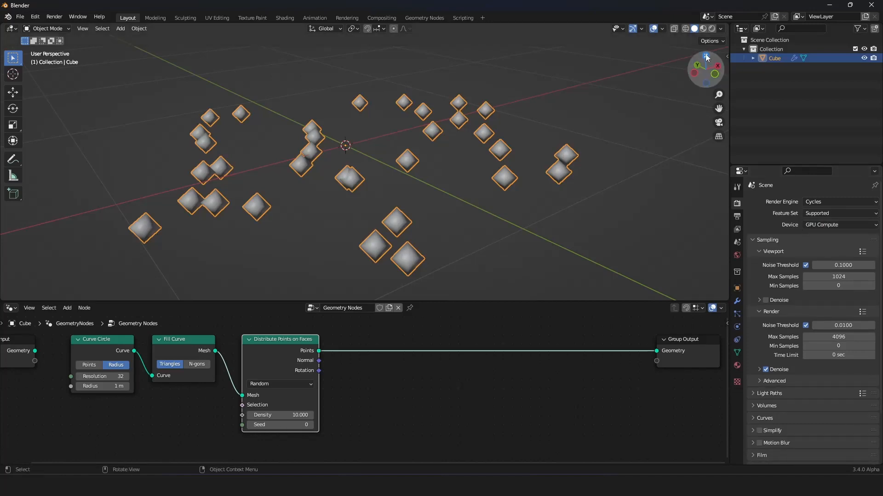
Inspect the distributed points up close in rendered shading with overlays hidden, and return to solid shading.
{"action": "left_click", "coordinate": [711, 29]}
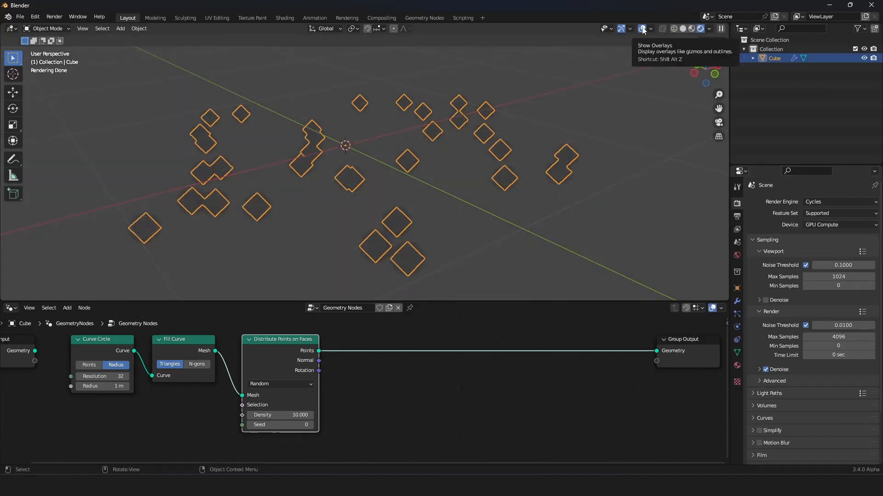
{"action": "left_click", "coordinate": [642, 29]}
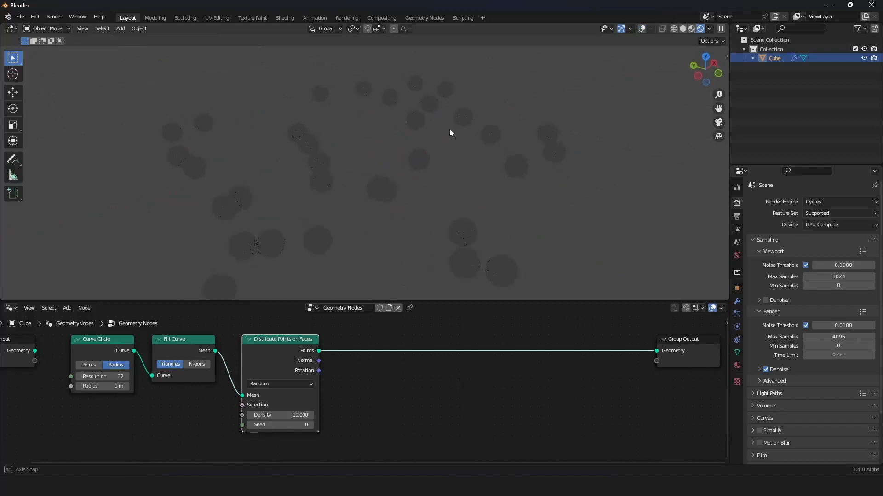
{"action": "middle_click_drag", "start_coordinate": [446, 125], "coordinate": [463, 193]}
{"action": "scroll", "coordinate": [462, 208], "scroll_direction": "up", "scroll_amount": 5}
{"action": "scroll", "coordinate": [463, 207], "scroll_direction": "up", "scroll_amount": 2}
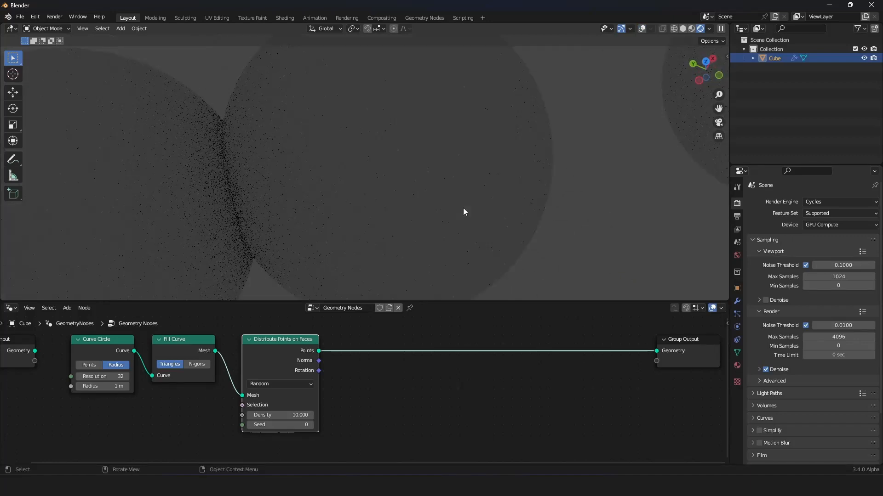
{"action": "scroll", "coordinate": [462, 212], "scroll_direction": "down", "scroll_amount": 4}
{"action": "middle_click_drag", "start_coordinate": [463, 211], "coordinate": [423, 191]}
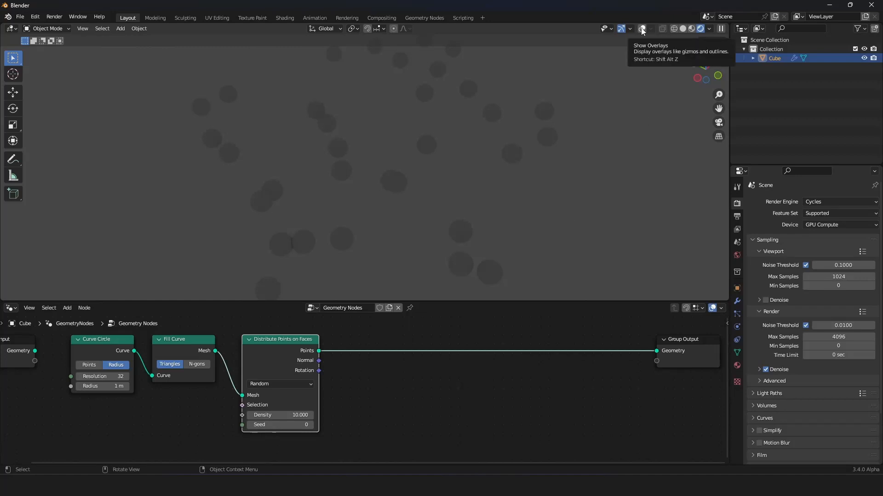
{"action": "left_click", "coordinate": [682, 29]}
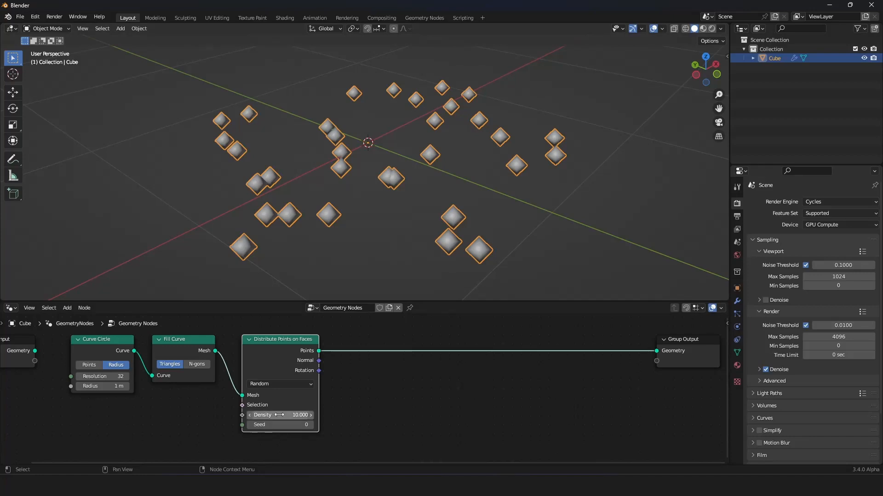
Move the Group Output node closer to the Distribute Points on Faces node.
{"action": "left_click_drag", "start_coordinate": [686, 363], "coordinate": [486, 359]}
{"action": "middle_click_drag", "start_coordinate": [346, 385], "coordinate": [403, 390]}
{"action": "scroll", "coordinate": [403, 391], "scroll_direction": "up", "scroll_amount": 2}
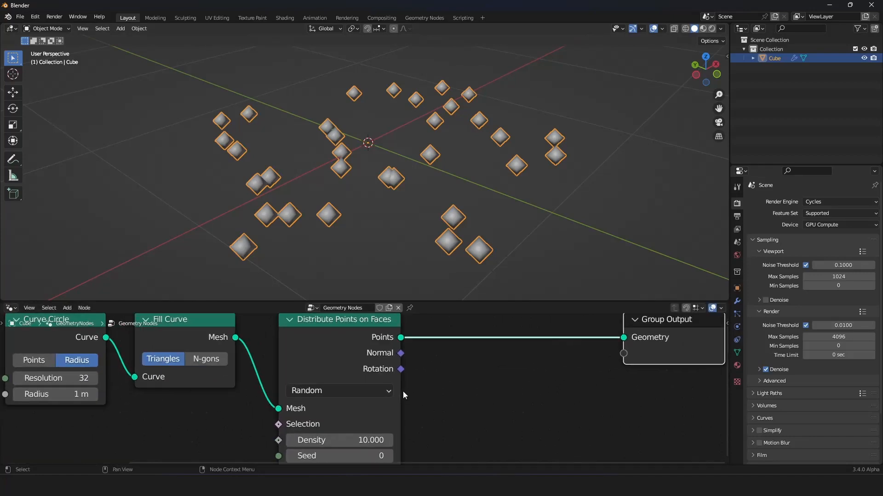
{"action": "scroll", "coordinate": [382, 349], "scroll_direction": "down", "scroll_amount": 1}
{"action": "scroll", "coordinate": [382, 348], "scroll_direction": "up", "scroll_amount": 1}
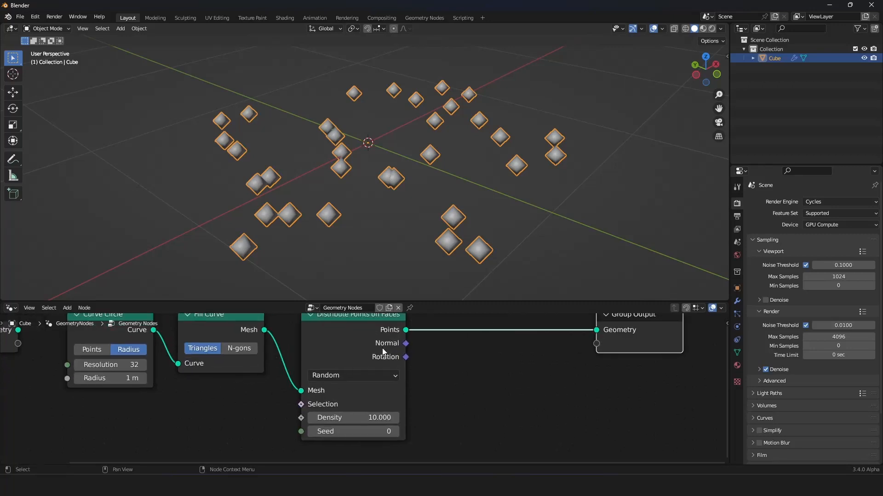
{"action": "scroll", "coordinate": [382, 349], "scroll_direction": "down", "scroll_amount": 1}
{"action": "middle_click_drag", "start_coordinate": [389, 352], "coordinate": [397, 352]}
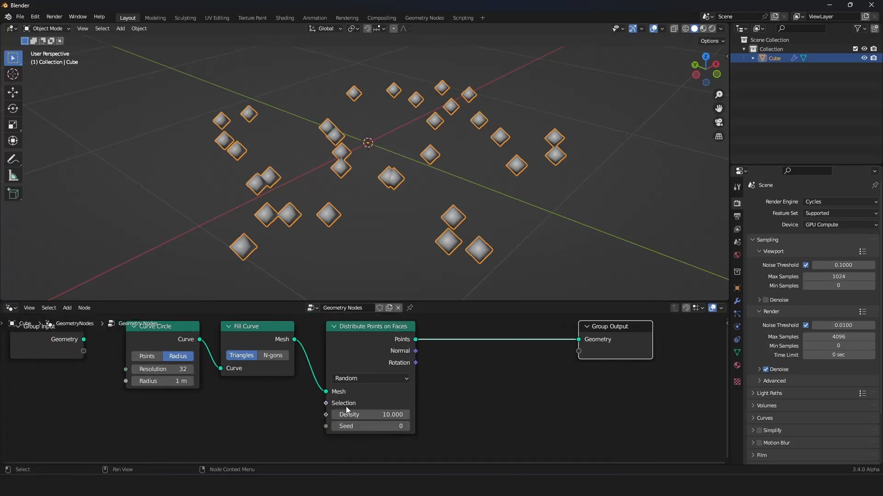
Raise the Density of the Distribute Points on Faces node to 269.2.
{"action": "mouse_move", "coordinate": [353, 415]}
{"action": "left_mouse_down"}
{"action": "mouse_move", "coordinate": [510, 415]}
{"action": "mouse_move", "coordinate": [353, 415]}
{"action": "left_mouse_up"}
{"action": "scroll", "coordinate": [415, 399], "scroll_direction": "up", "scroll_amount": 3}
{"action": "middle_click_drag", "start_coordinate": [414, 402], "coordinate": [428, 356]}
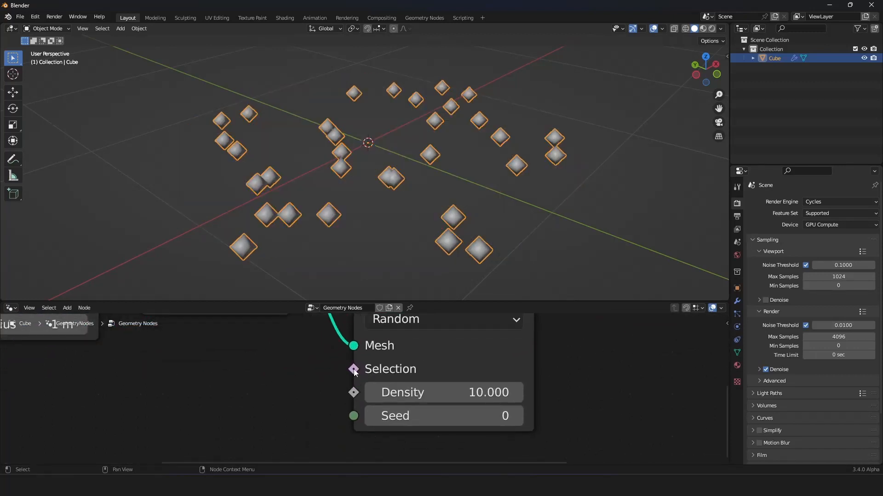
{"action": "left_click_drag", "start_coordinate": [353, 371], "coordinate": [335, 401]}
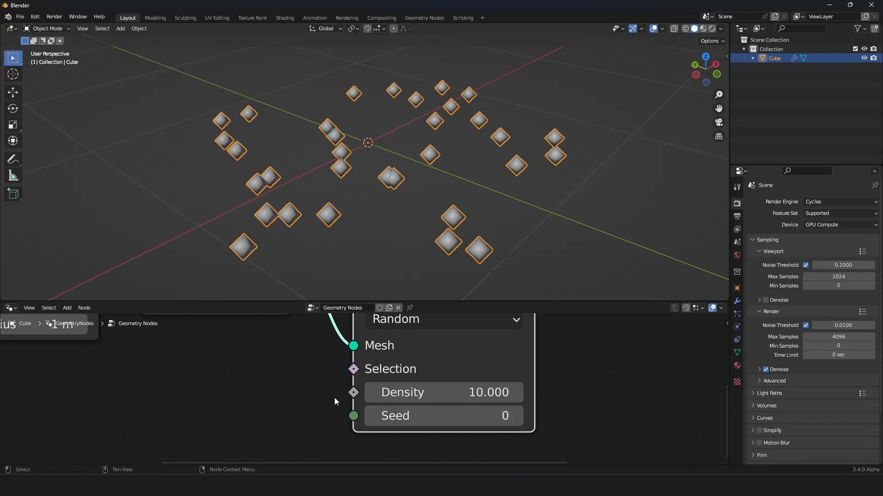
{"action": "mouse_move", "coordinate": [355, 373]}
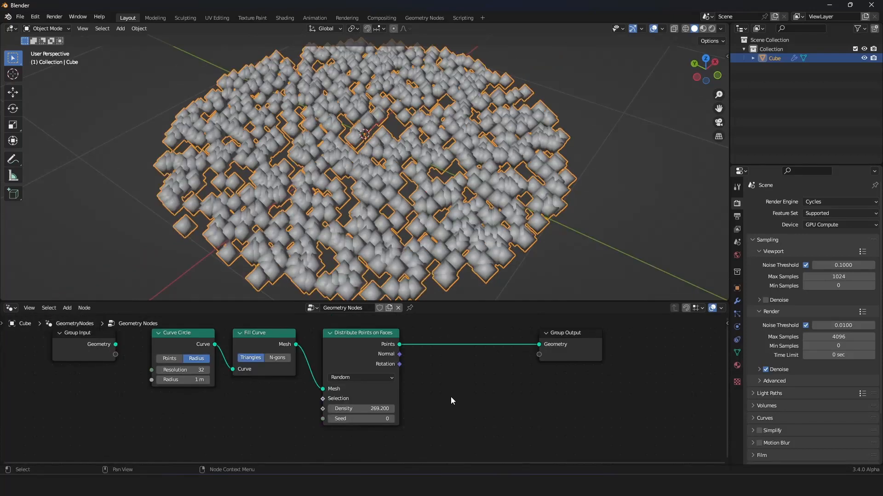
{"action": "scroll", "coordinate": [431, 210], "scroll_direction": "down", "scroll_amount": 2}
{"action": "mouse_move", "coordinate": [431, 209]}
{"action": "middle_mouse_down"}
{"action": "mouse_move", "coordinate": [407, 202]}
{"action": "mouse_move", "coordinate": [428, 202]}
{"action": "mouse_move", "coordinate": [479, 249]}
{"action": "mouse_move", "coordinate": [429, 219]}
{"action": "mouse_move", "coordinate": [425, 205]}
{"action": "middle_mouse_up"}
{"action": "scroll", "coordinate": [425, 208], "scroll_direction": "up", "scroll_amount": 1}
{"action": "scroll", "coordinate": [424, 374], "scroll_direction": "down", "scroll_amount": 1}
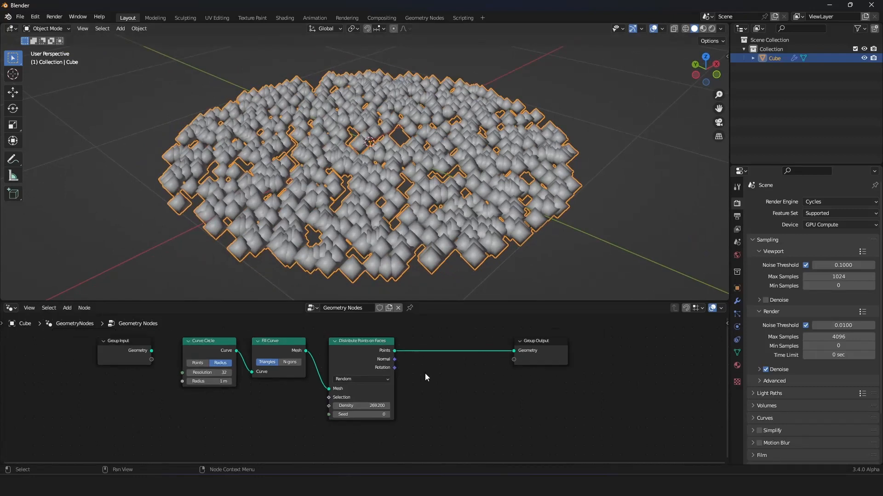
Move the Group Output node farther from Distribute Points on Faces to make room for another node.
{"action": "middle_click_drag", "start_coordinate": [424, 374], "coordinate": [360, 382]}
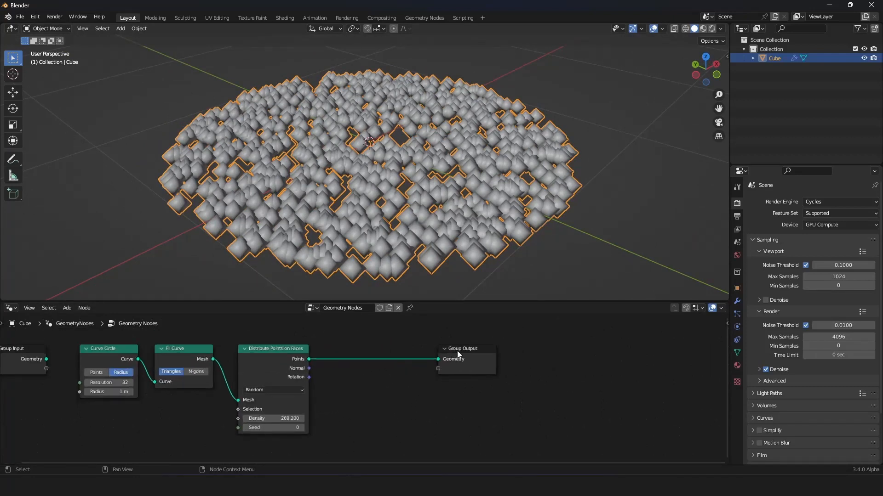
{"action": "left_click_drag", "start_coordinate": [464, 354], "coordinate": [620, 360]}
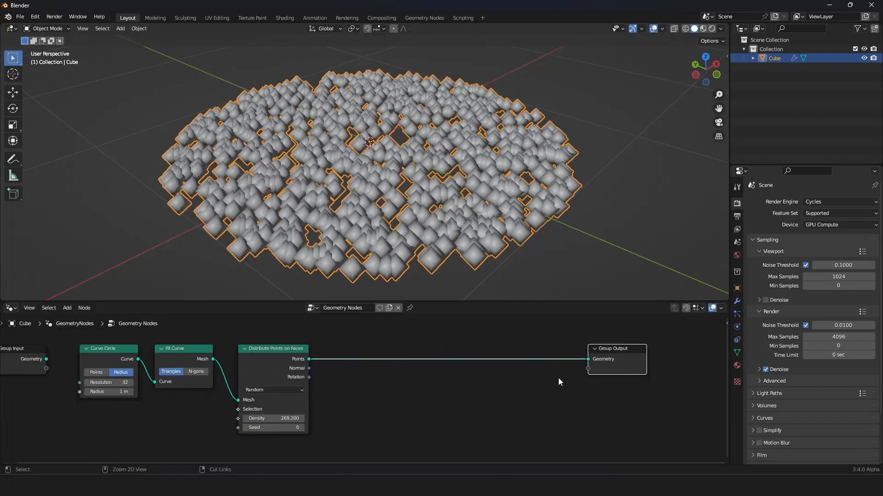
{"action": "scroll", "coordinate": [363, 380], "scroll_direction": "down", "scroll_amount": 2}
{"action": "middle_click_drag", "start_coordinate": [358, 380], "coordinate": [392, 370]}
{"action": "scroll", "coordinate": [391, 380], "scroll_direction": "up", "scroll_amount": 3}
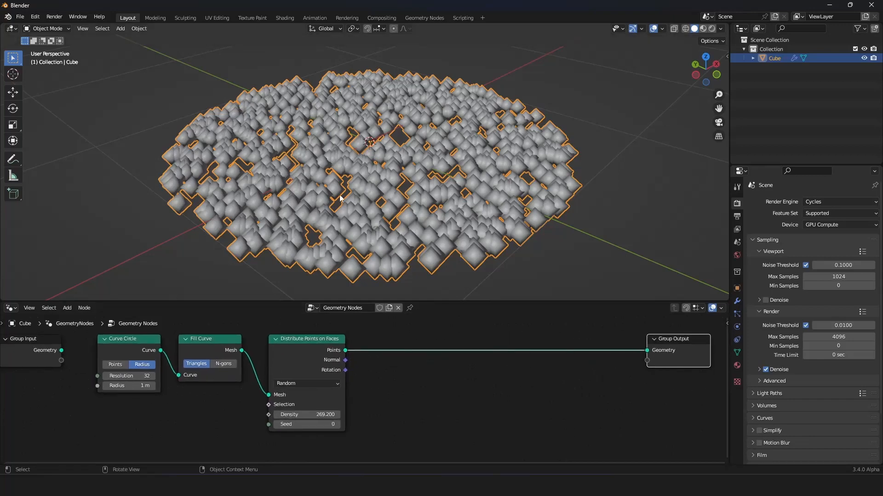
{"action": "middle_click_drag", "start_coordinate": [335, 153], "coordinate": [319, 211]}
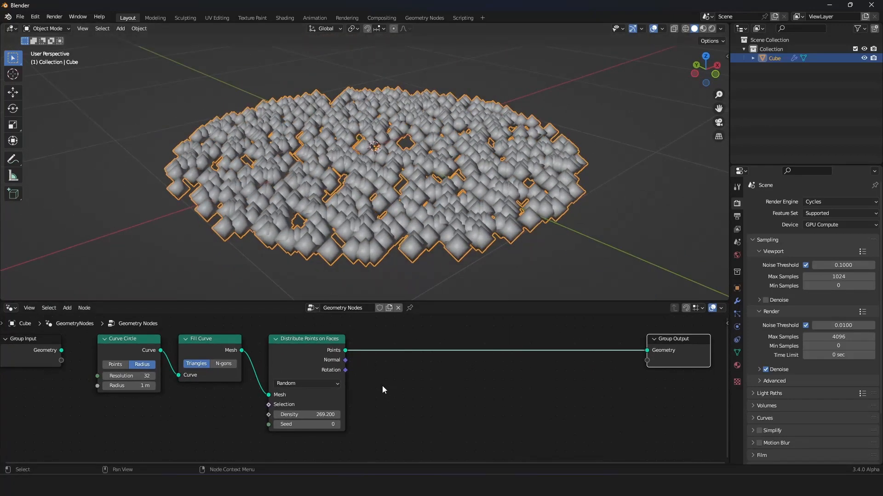
{"action": "middle_click_drag", "start_coordinate": [427, 396], "coordinate": [409, 385]}
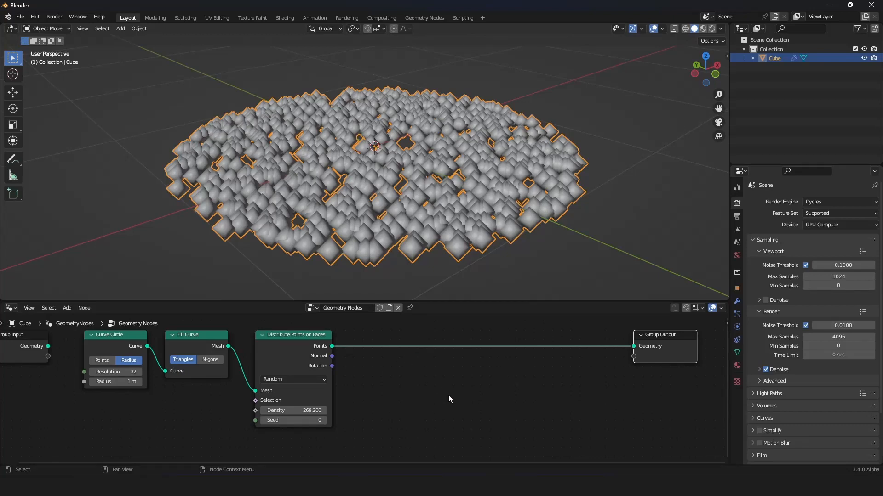
Insert a Set Position node between Distribute Points on Faces and Group Output, leaving a wide gap before it.
{"action": "key", "text": "shift+a"}
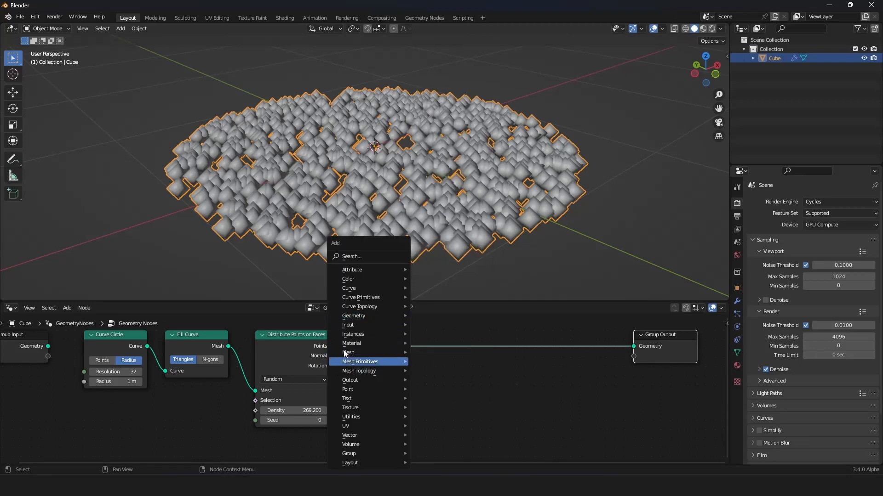
{"action": "mouse_move", "coordinate": [348, 320]}
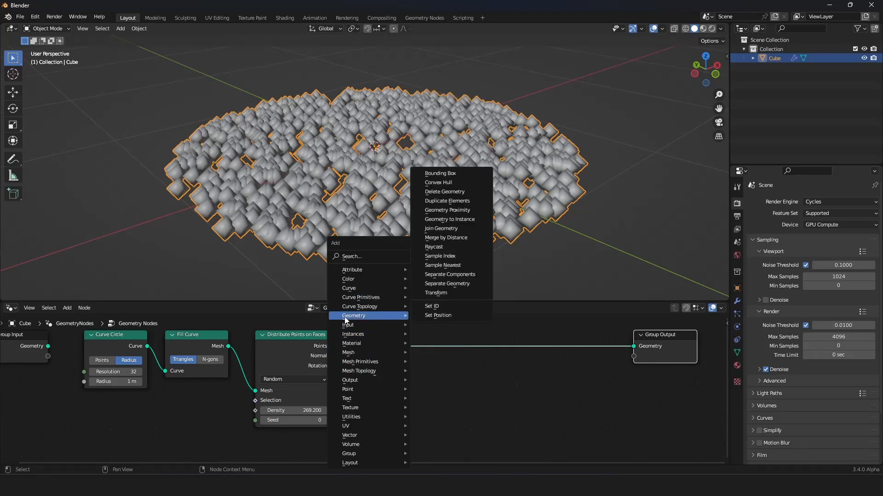
{"action": "left_click", "coordinate": [432, 319]}
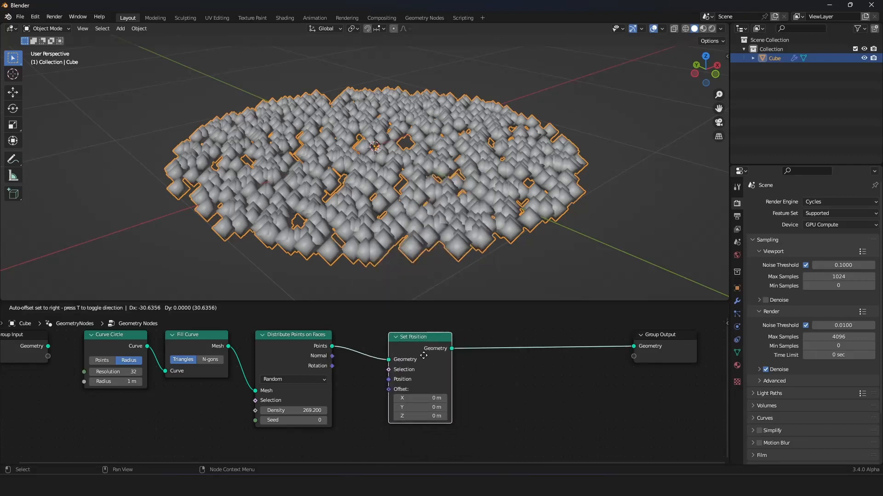
{"action": "left_click", "coordinate": [408, 335]}
{"action": "scroll", "coordinate": [446, 382], "scroll_direction": "down", "scroll_amount": 2}
{"action": "scroll", "coordinate": [446, 383], "scroll_direction": "up", "scroll_amount": 2}
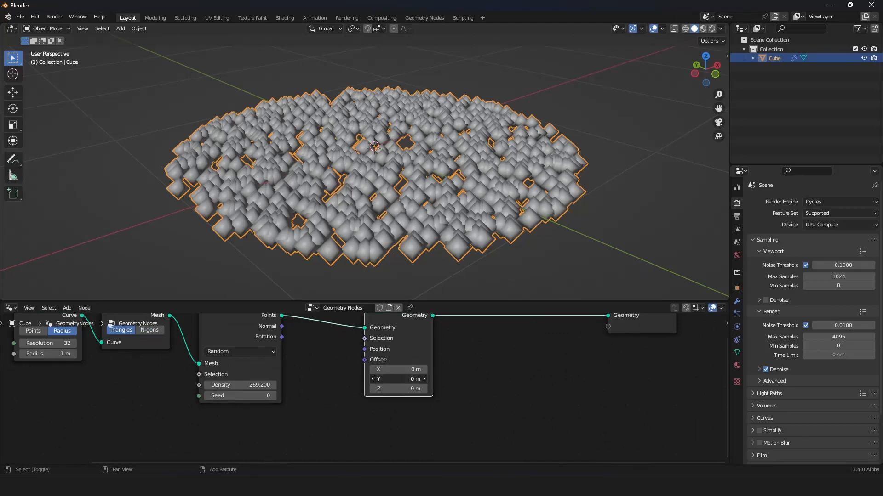
{"action": "mouse_move", "coordinate": [400, 379]}
{"action": "left_mouse_down"}
{"action": "mouse_move", "coordinate": [416, 379]}
{"action": "mouse_move", "coordinate": [400, 379]}
{"action": "mouse_move", "coordinate": [416, 389]}
{"action": "mouse_move", "coordinate": [401, 388]}
{"action": "left_mouse_up"}
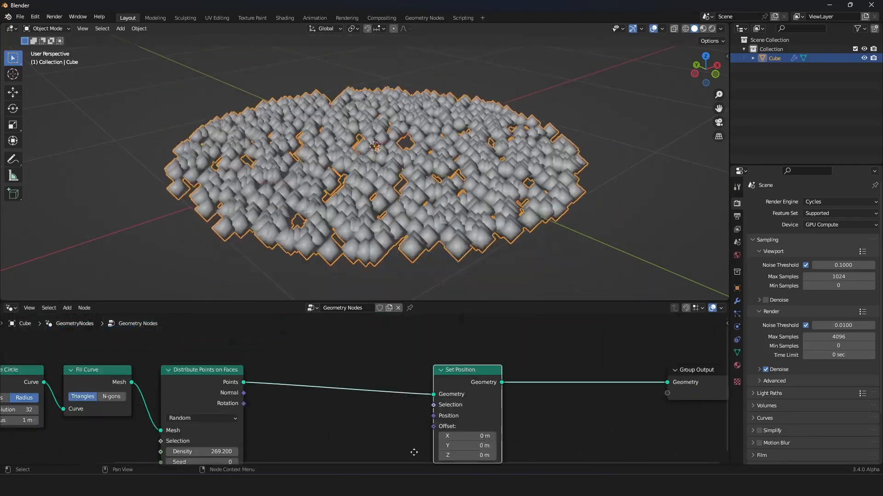
{"action": "middle_click_drag", "start_coordinate": [414, 451], "coordinate": [415, 417]}
{"action": "scroll", "coordinate": [415, 417], "scroll_direction": "up", "scroll_amount": 5}
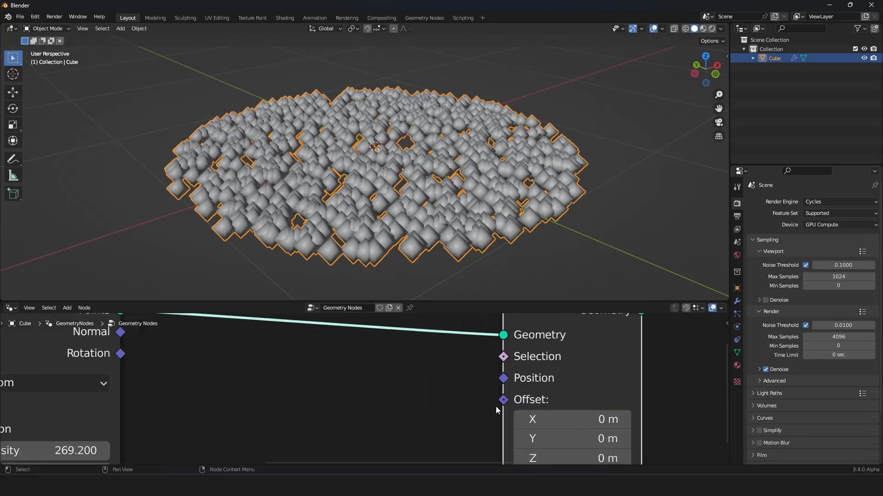
{"action": "left_click_drag", "start_coordinate": [515, 377], "coordinate": [443, 379]}
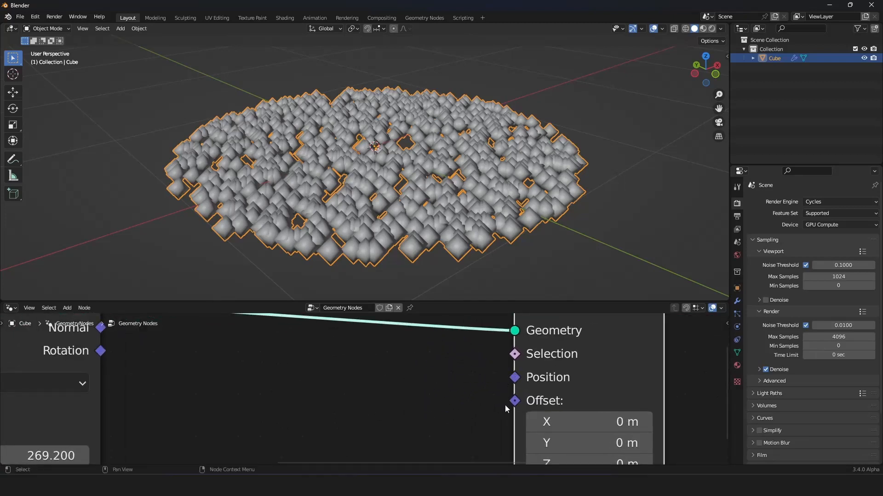
{"action": "left_click_drag", "start_coordinate": [515, 400], "coordinate": [422, 440]}
{"action": "scroll", "coordinate": [438, 374], "scroll_direction": "down", "scroll_amount": 2}
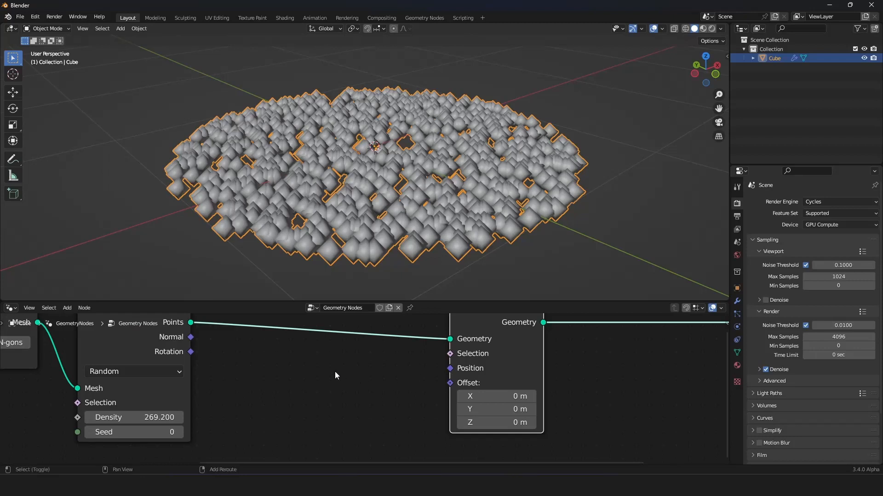
Add a Position input node below the points link and connect it to the Position input of Set Position.
{"action": "key", "text": "shift+a"}
{"action": "mouse_move", "coordinate": [308, 324]}
{"action": "left_click", "coordinate": [375, 306]}
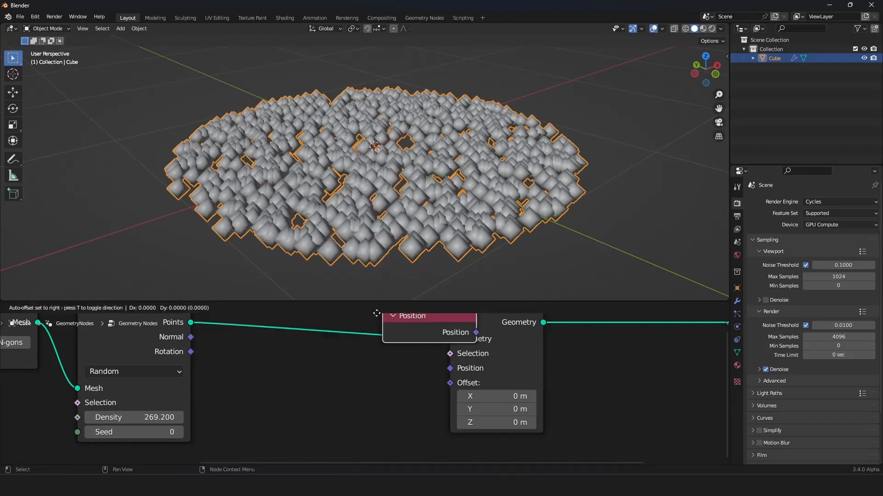
{"action": "left_click", "coordinate": [229, 383]}
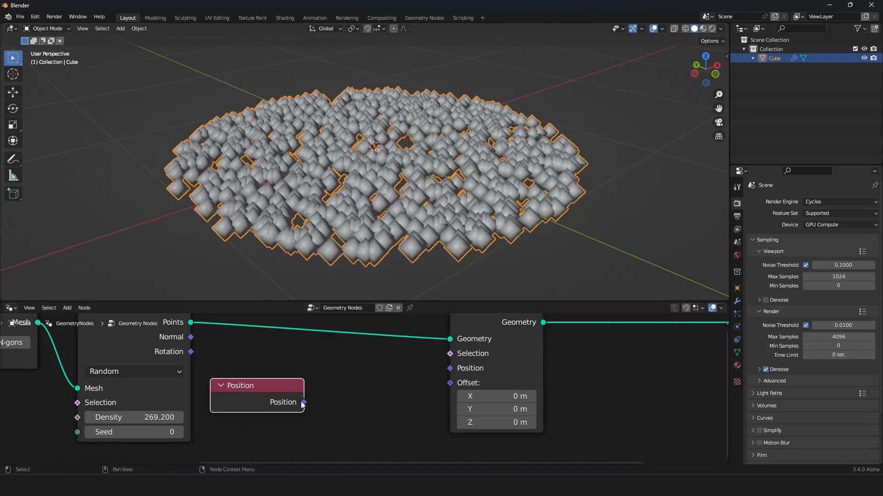
{"action": "left_click_drag", "start_coordinate": [304, 403], "coordinate": [458, 374]}
{"action": "scroll", "coordinate": [396, 398], "scroll_direction": "down", "scroll_amount": 5}
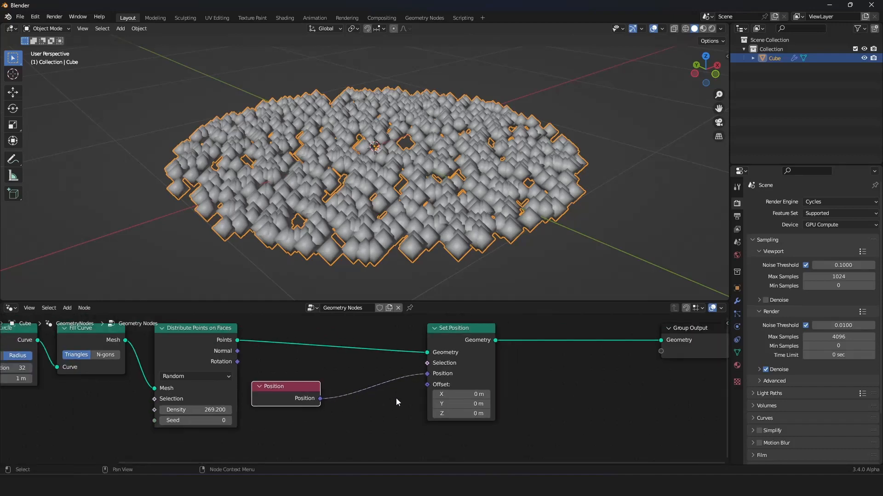
Move the Position node lower, farther below the link from Distribute Points on Faces to Set Position.
{"action": "middle_click_drag", "start_coordinate": [396, 398], "coordinate": [396, 387]}
{"action": "scroll", "coordinate": [396, 387], "scroll_direction": "up", "scroll_amount": 10}
{"action": "scroll", "coordinate": [207, 374], "scroll_direction": "down", "scroll_amount": 6}
{"action": "scroll", "coordinate": [208, 378], "scroll_direction": "down", "scroll_amount": 4}
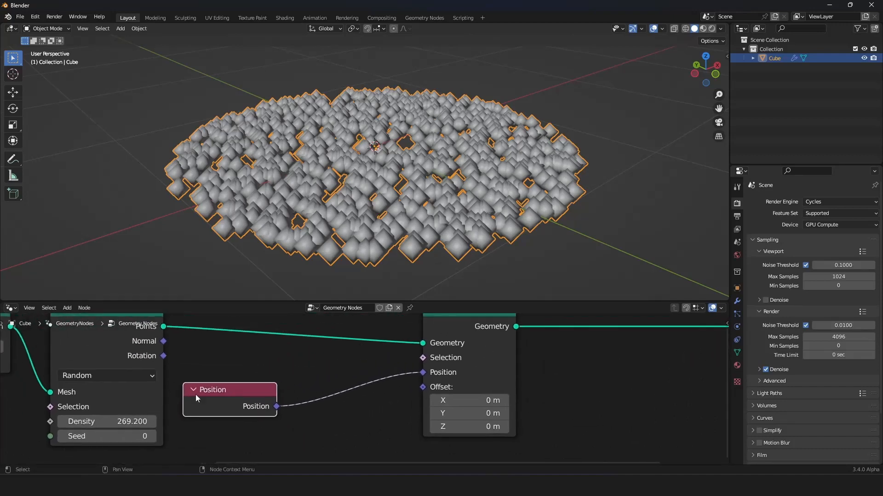
{"action": "left_click_drag", "start_coordinate": [255, 393], "coordinate": [248, 394]}
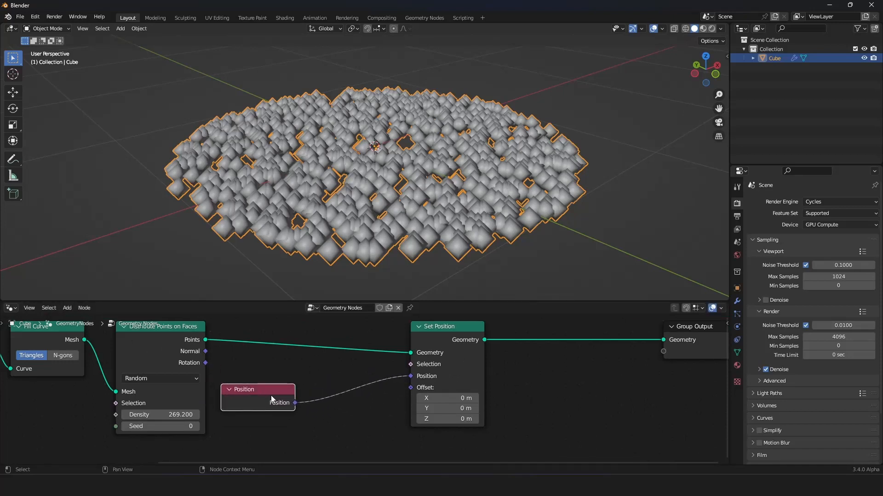
{"action": "left_click_drag", "start_coordinate": [287, 407], "coordinate": [264, 413]}
{"action": "scroll", "coordinate": [361, 409], "scroll_direction": "up", "scroll_amount": 3}
{"action": "scroll", "coordinate": [297, 372], "scroll_direction": "down", "scroll_amount": 3}
{"action": "scroll", "coordinate": [368, 389], "scroll_direction": "up", "scroll_amount": 1}
{"action": "right_click", "coordinate": [264, 413]}
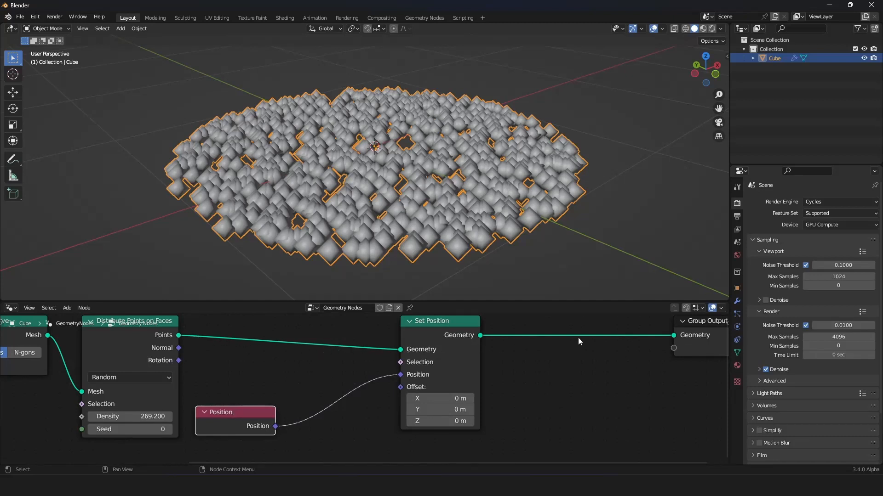
{"action": "key", "text": "Home"}
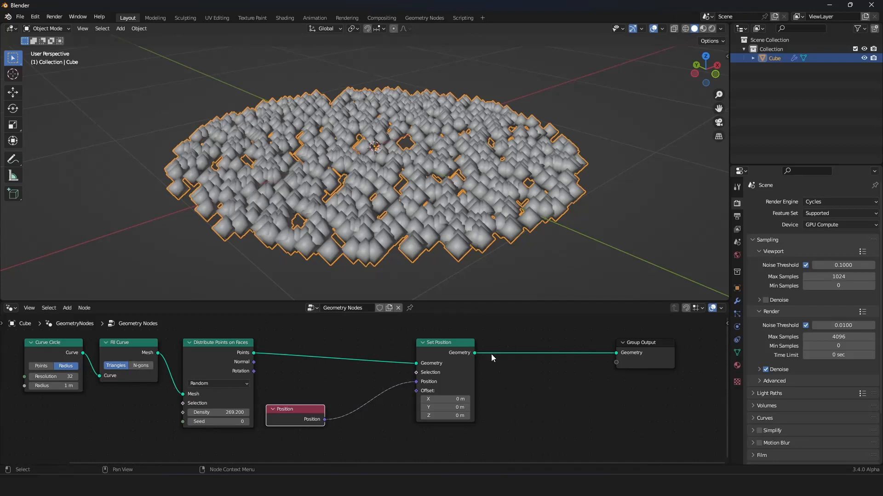
Examine the Position node and the field that its link passes to the Position input of Set Position.
{"action": "scroll", "coordinate": [368, 402], "scroll_direction": "up", "scroll_amount": 4}
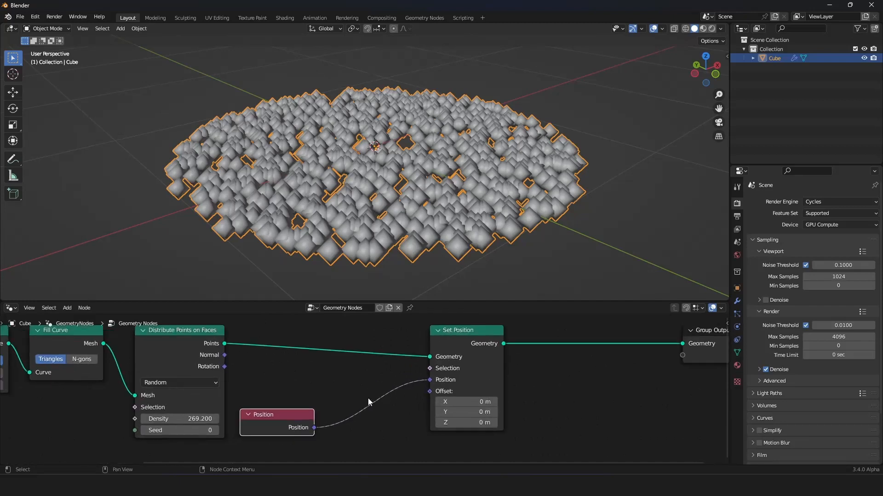
{"action": "scroll", "coordinate": [282, 412], "scroll_direction": "down", "scroll_amount": 1}
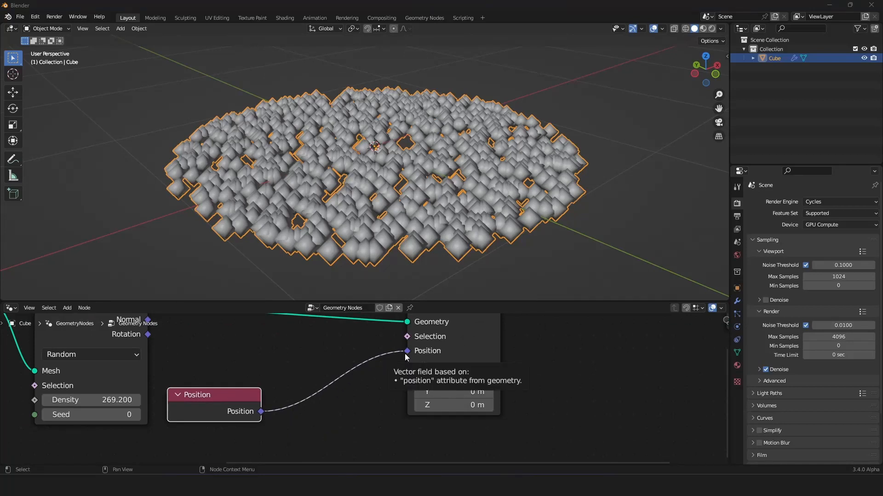
{"action": "scroll", "coordinate": [377, 411], "scroll_direction": "down", "scroll_amount": 2}
{"action": "scroll", "coordinate": [377, 412], "scroll_direction": "up", "scroll_amount": 1}
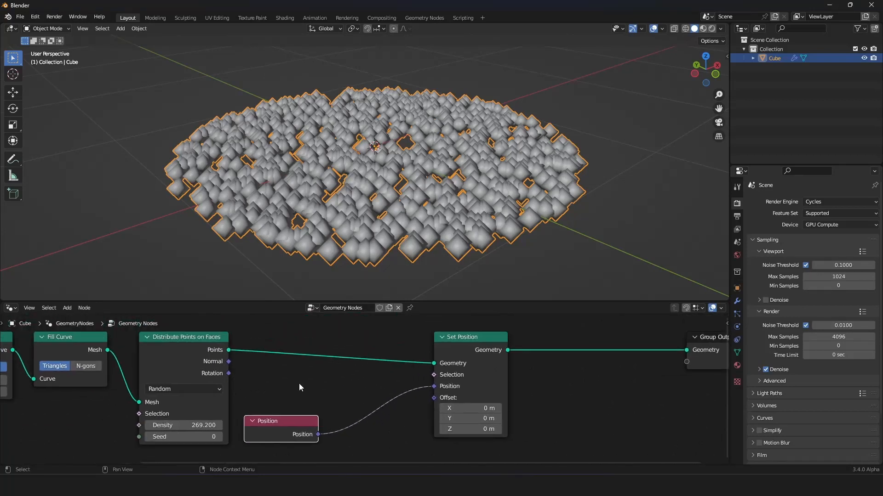
{"action": "scroll", "coordinate": [299, 383], "scroll_direction": "up", "scroll_amount": 1}
{"action": "scroll", "coordinate": [299, 384], "scroll_direction": "down", "scroll_amount": 1}
{"action": "middle_click_drag", "start_coordinate": [298, 384], "coordinate": [277, 388]}
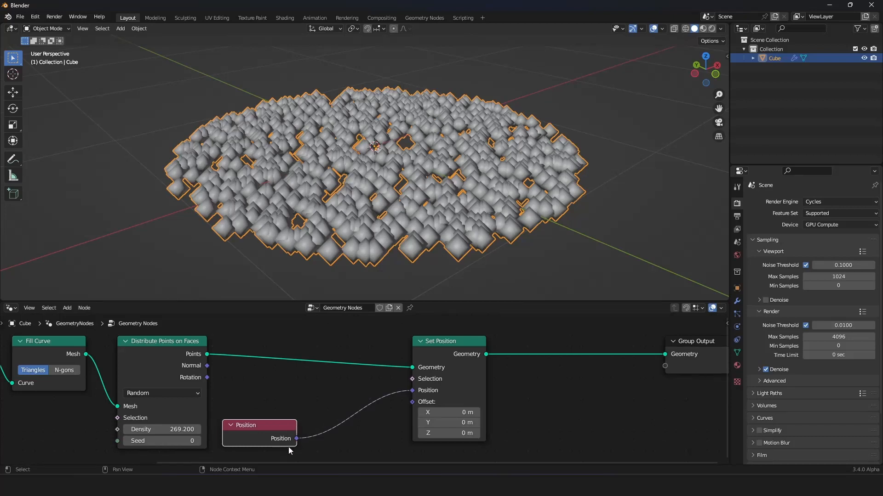
{"action": "middle_click_drag", "start_coordinate": [377, 417], "coordinate": [373, 401]}
{"action": "scroll", "coordinate": [373, 401], "scroll_direction": "up", "scroll_amount": 1}
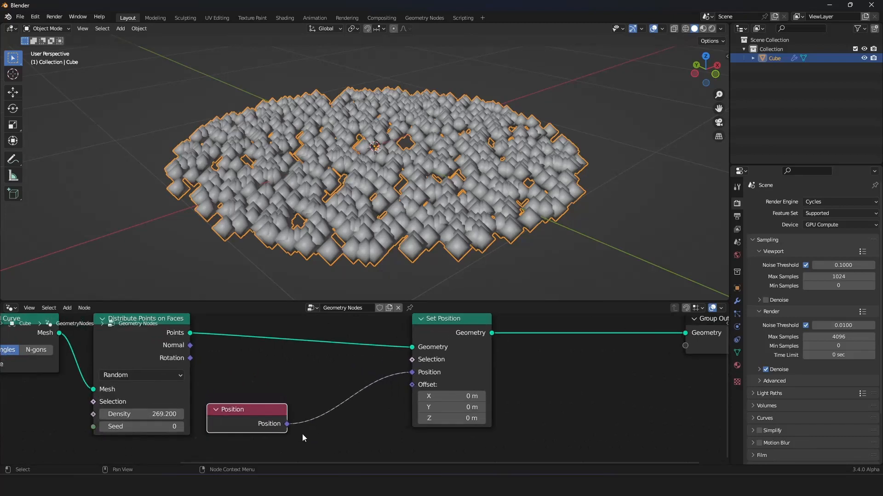
Insert a Vector Math node into the link between Position and Set Position.
{"action": "key", "text": "shift+a"}
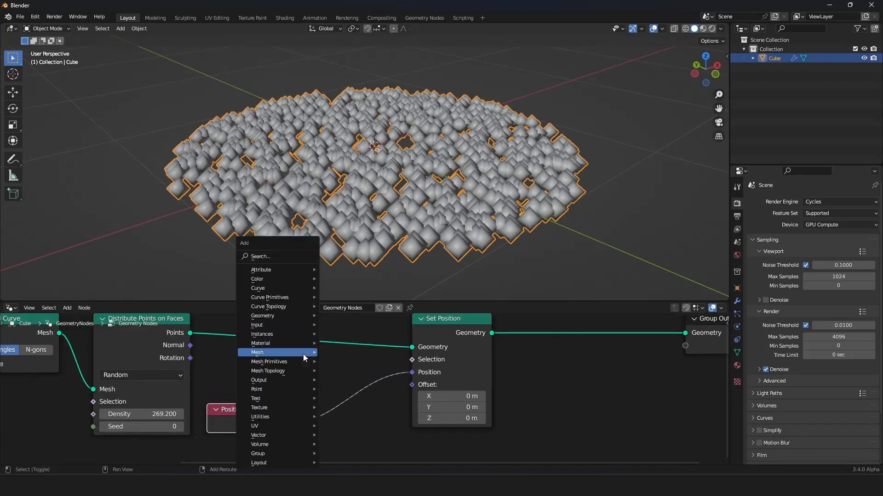
{"action": "left_click", "coordinate": [277, 255]}
{"action": "type", "text": "vect"}
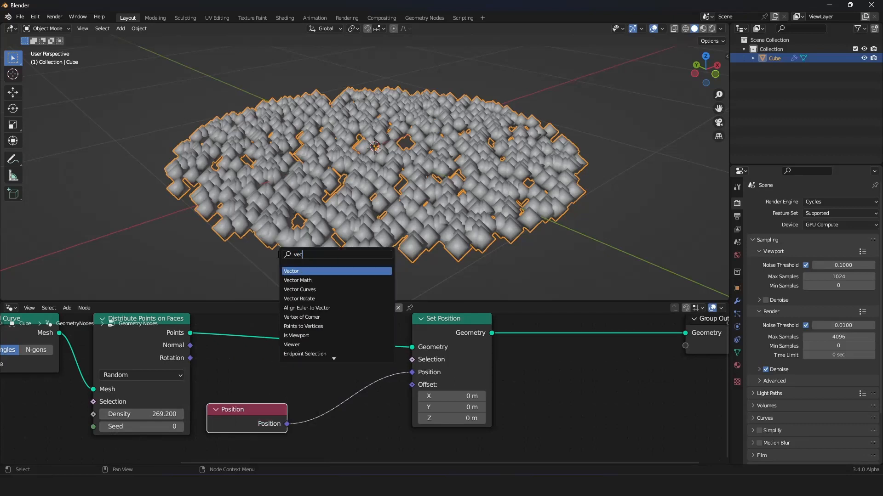
{"action": "left_click", "coordinate": [306, 280]}
{"action": "left_click", "coordinate": [357, 322]}
{"action": "scroll", "coordinate": [363, 350], "scroll_direction": "down", "scroll_amount": 3}
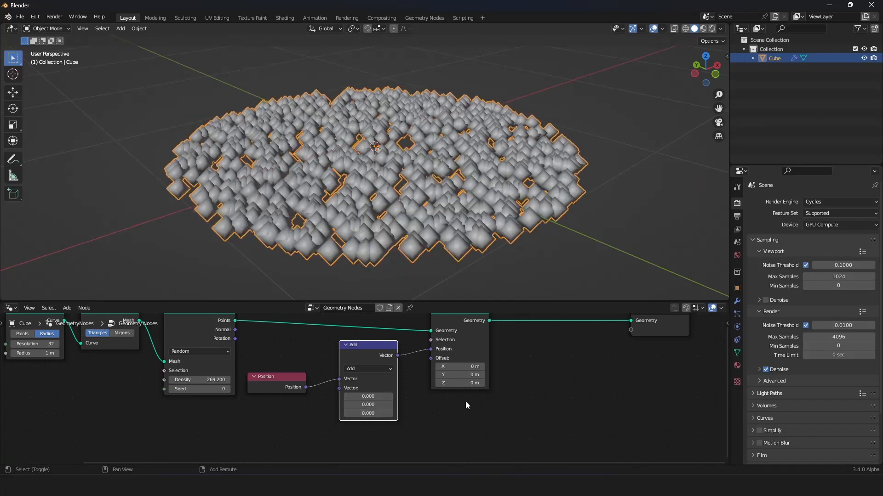
Switch the Vector Math node to Multiply and try different values in its second vector.
{"action": "mouse_move", "coordinate": [461, 383]}
{"action": "left_mouse_down"}
{"action": "mouse_move", "coordinate": [453, 383]}
{"action": "mouse_move", "coordinate": [461, 383]}
{"action": "left_mouse_up"}
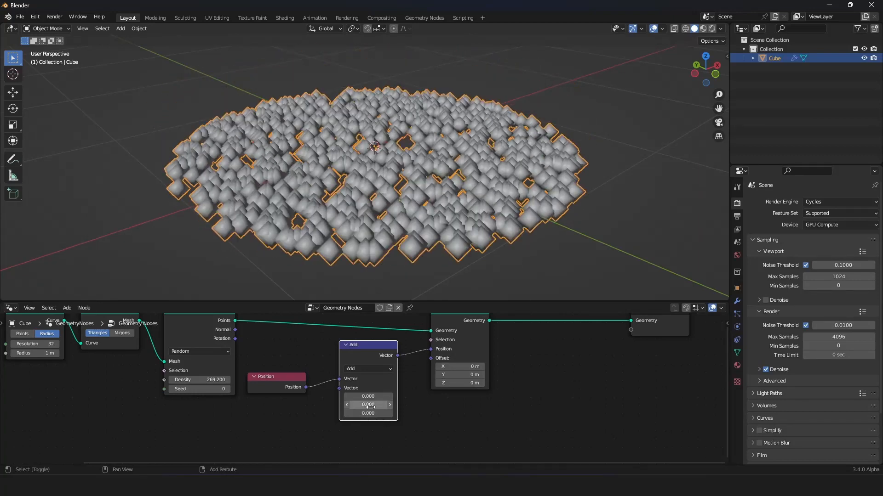
{"action": "left_click", "coordinate": [374, 369]}
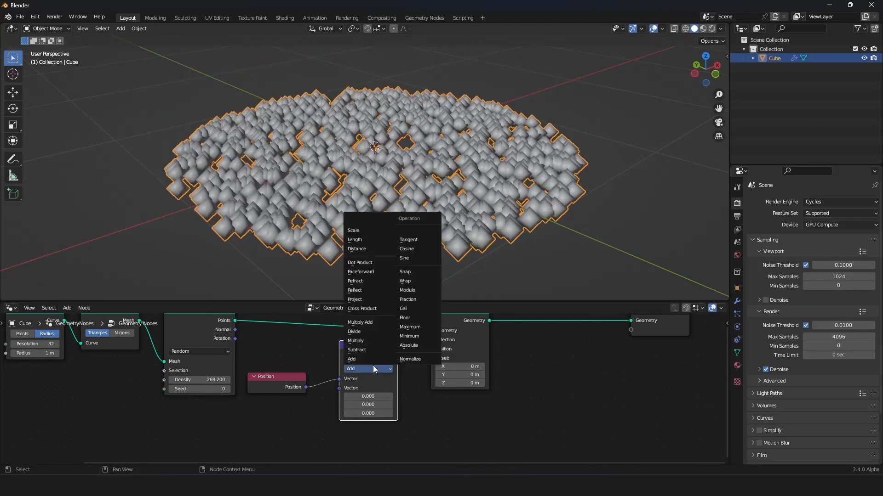
{"action": "left_click", "coordinate": [370, 340]}
{"action": "left_click_drag", "start_coordinate": [368, 404], "coordinate": [414, 405]}
{"action": "left_click_drag", "start_coordinate": [414, 404], "coordinate": [419, 404]}
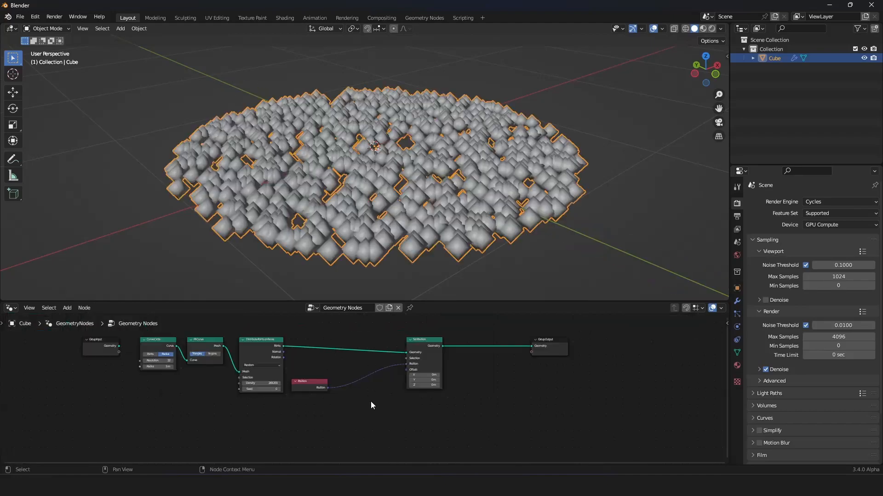
Move the Set Position and Group Output nodes together farther away from Distribute Points on Faces.
{"action": "scroll", "coordinate": [373, 409], "scroll_direction": "up", "scroll_amount": 2}
{"action": "middle_click_drag", "start_coordinate": [404, 267], "coordinate": [405, 205]}
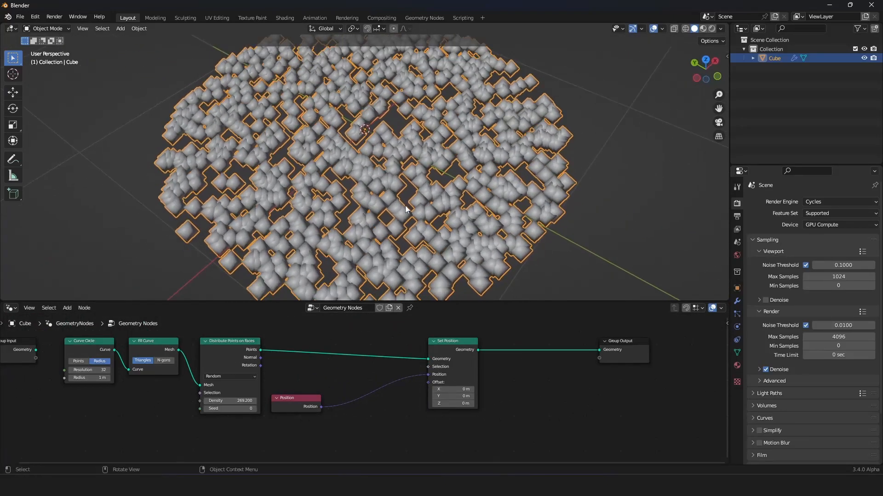
{"action": "scroll", "coordinate": [405, 209], "scroll_direction": "down", "scroll_amount": 3}
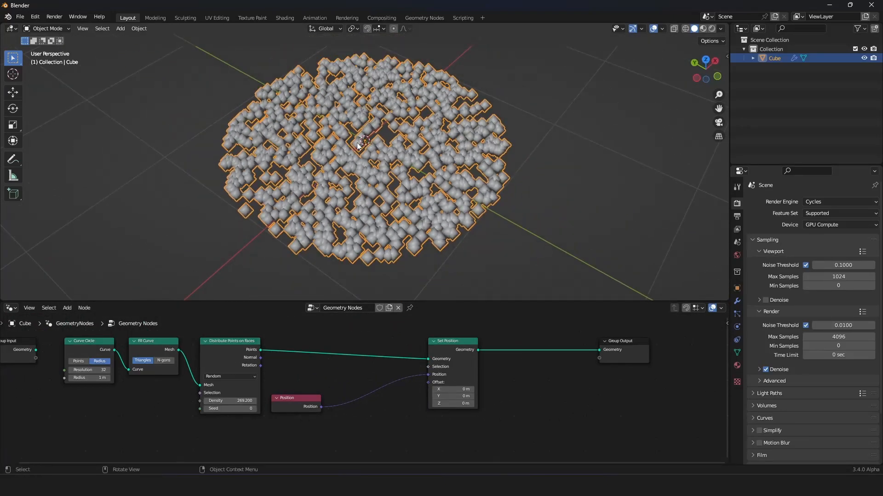
{"action": "scroll", "coordinate": [506, 377], "scroll_direction": "down", "scroll_amount": 1}
{"action": "left_click_drag", "start_coordinate": [628, 326], "coordinate": [500, 356]}
Insert a Vector Rotate node into the link between Position and the Position input of Set Position.
{"action": "scroll", "coordinate": [467, 387], "scroll_direction": "up", "scroll_amount": 6}
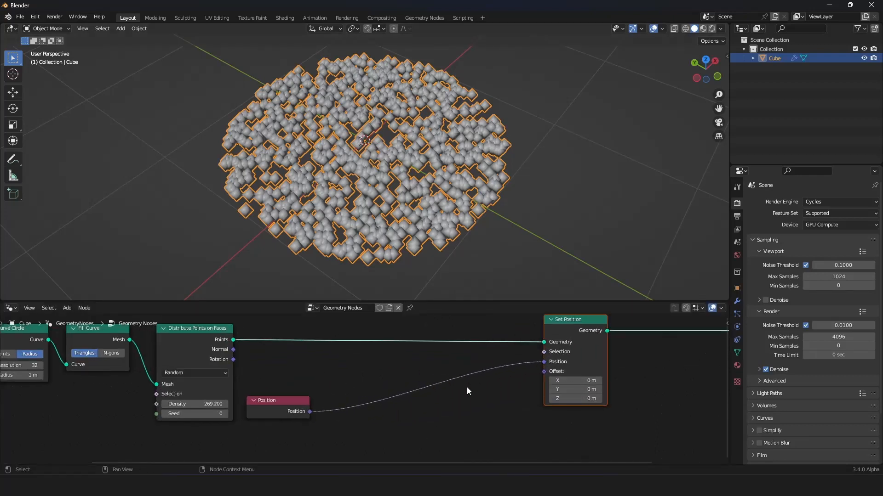
{"action": "middle_click_drag", "start_coordinate": [467, 387], "coordinate": [441, 381]}
{"action": "key", "text": "shift+a"}
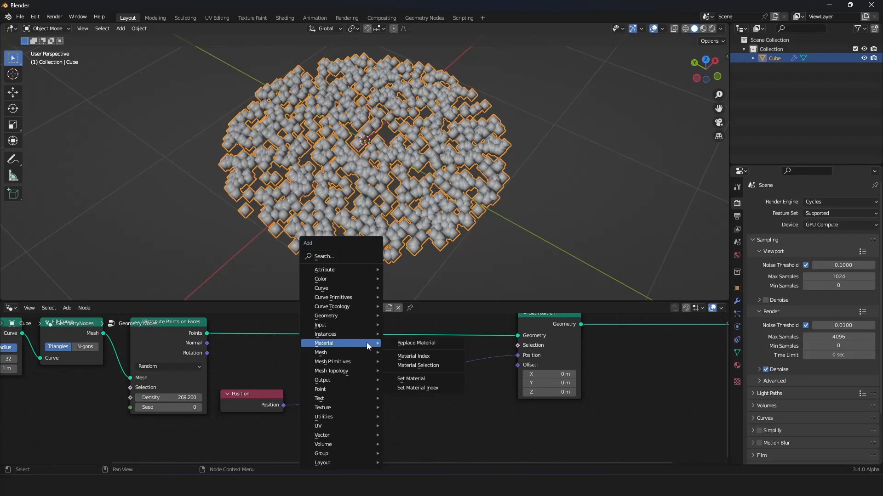
{"action": "mouse_move", "coordinate": [328, 437]}
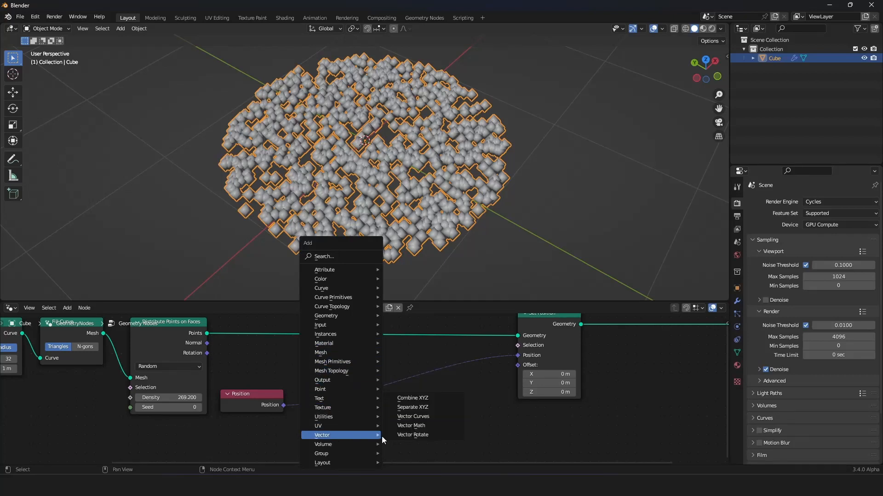
{"action": "left_click", "coordinate": [412, 435]}
{"action": "left_click", "coordinate": [412, 348]}
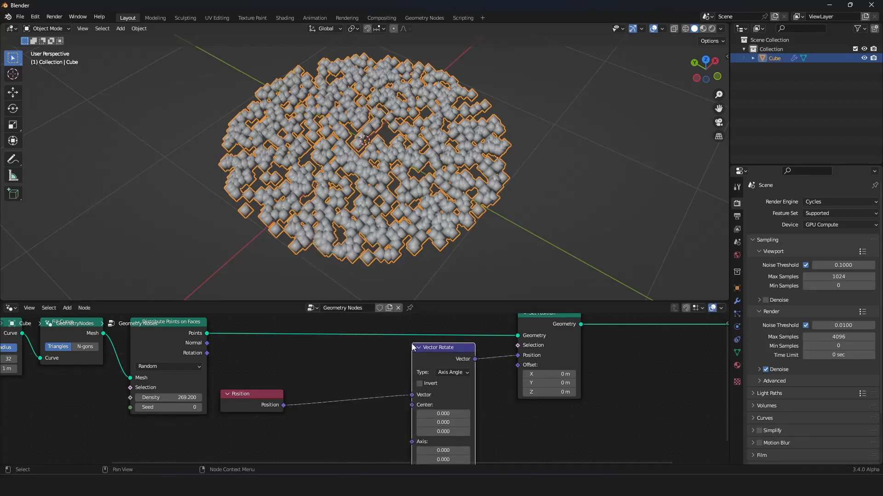
Try different Angle values on the Vector Rotate node to see the points rotate.
{"action": "scroll", "coordinate": [420, 393], "scroll_direction": "down", "scroll_amount": 3}
{"action": "left_click_drag", "start_coordinate": [428, 444], "coordinate": [401, 444]}
{"action": "middle_click_drag", "start_coordinate": [447, 444], "coordinate": [365, 389]}
{"action": "scroll", "coordinate": [461, 403], "scroll_direction": "up", "scroll_amount": 2}
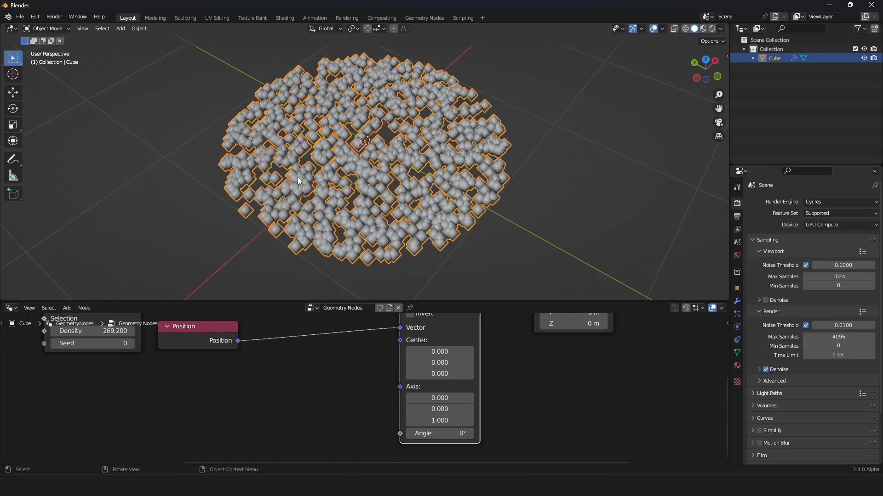
Move the Position node lower and farther from Vector Rotate, and add a Vector Math node set to Length in the gap.
{"action": "scroll", "coordinate": [310, 396], "scroll_direction": "down", "scroll_amount": 3}
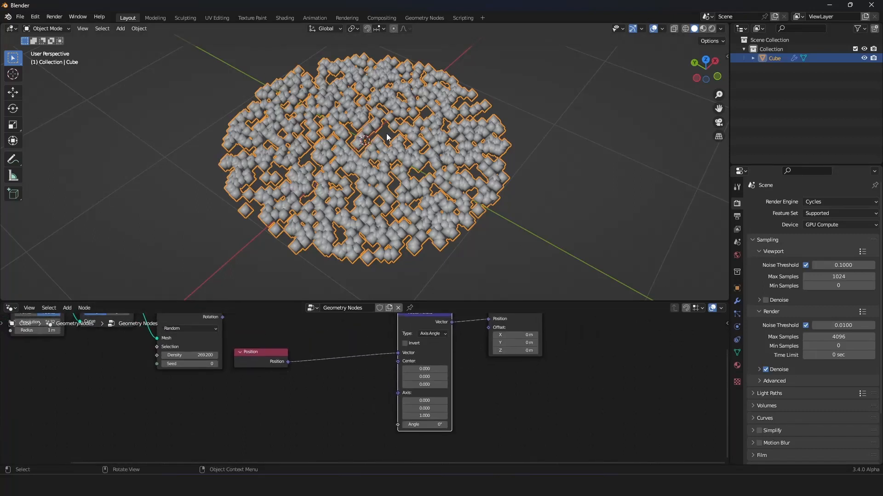
{"action": "left_click_drag", "start_coordinate": [260, 359], "coordinate": [207, 387]}
{"action": "scroll", "coordinate": [285, 382], "scroll_direction": "up", "scroll_amount": 2}
{"action": "key", "text": "shift+a"}
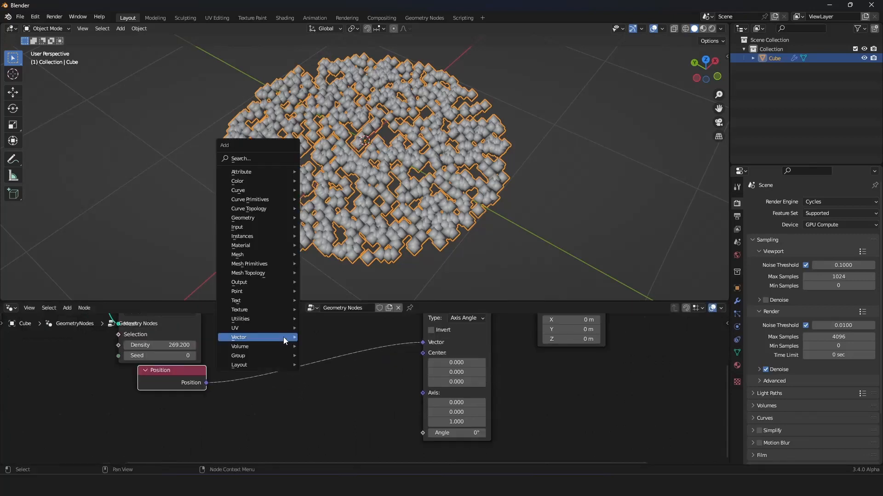
{"action": "left_click", "coordinate": [277, 159]}
{"action": "type", "text": "vect"}
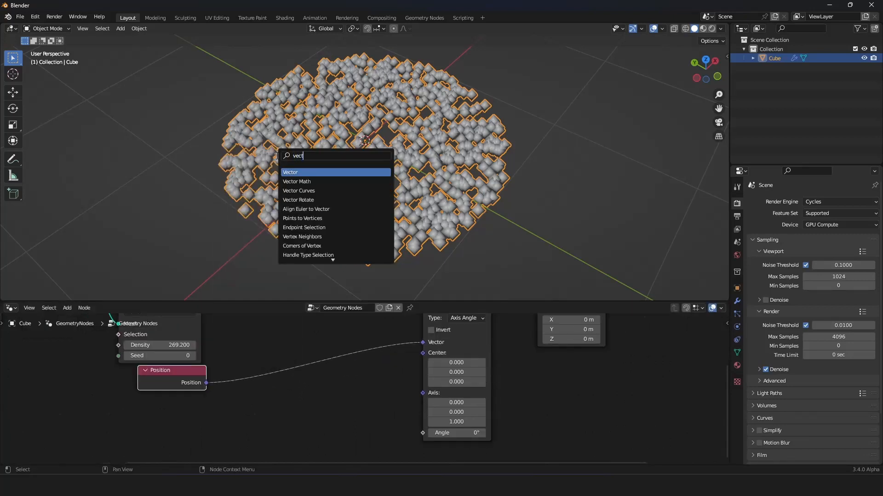
{"action": "left_click", "coordinate": [308, 181]}
{"action": "left_click", "coordinate": [339, 400]}
{"action": "left_click", "coordinate": [339, 399]}
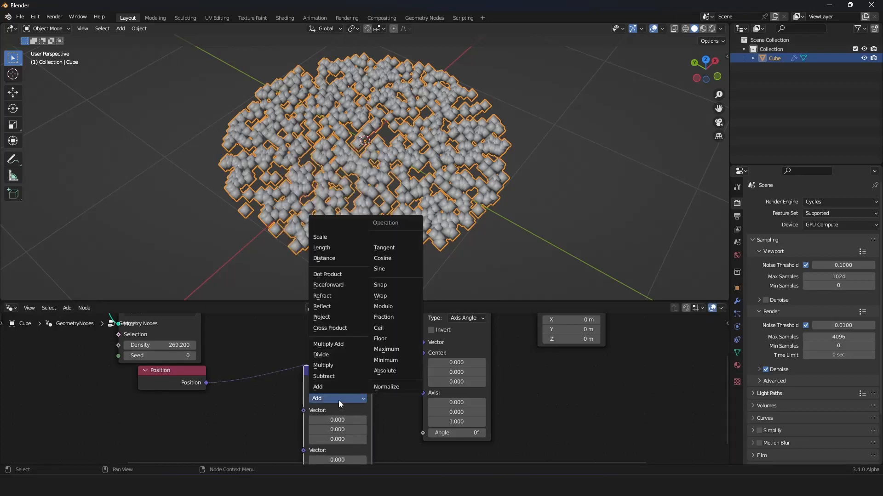
{"action": "left_click", "coordinate": [331, 247]}
Connect the Position output to the Length node's Vector input, and the Length value to the Angle input of Vector Rotate.
{"action": "left_click_drag", "start_coordinate": [206, 382], "coordinate": [304, 409]}
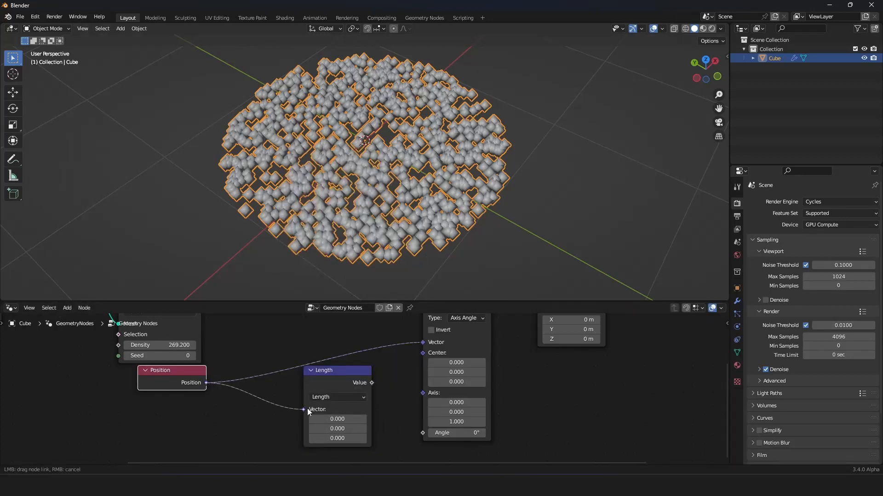
{"action": "left_click_drag", "start_coordinate": [357, 389], "coordinate": [382, 446]}
{"action": "scroll", "coordinate": [377, 400], "scroll_direction": "down", "scroll_amount": 2}
{"action": "scroll", "coordinate": [379, 403], "scroll_direction": "up", "scroll_amount": 1}
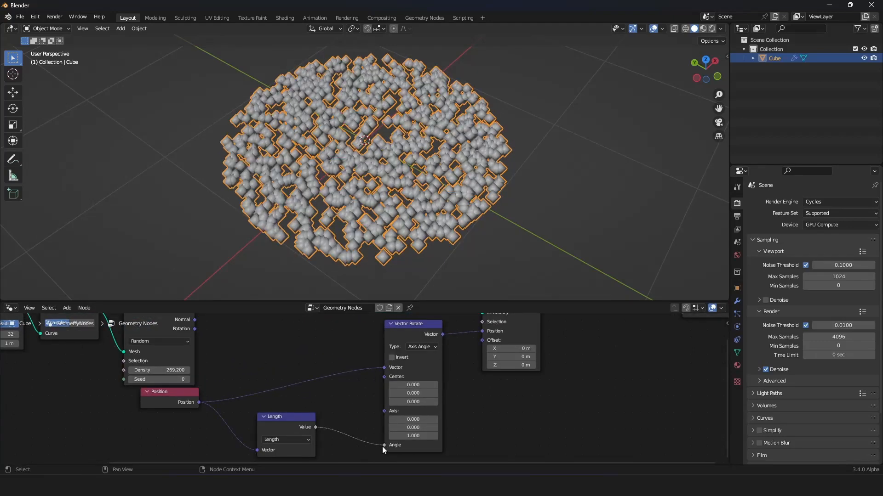
Insert a Math node set to Multiply between Length and the Angle input of Vector Rotate, and try varying its factor.
{"action": "middle_click_drag", "start_coordinate": [382, 446], "coordinate": [379, 355]}
{"action": "key", "text": "shift+a"}
{"action": "left_click", "coordinate": [340, 256]}
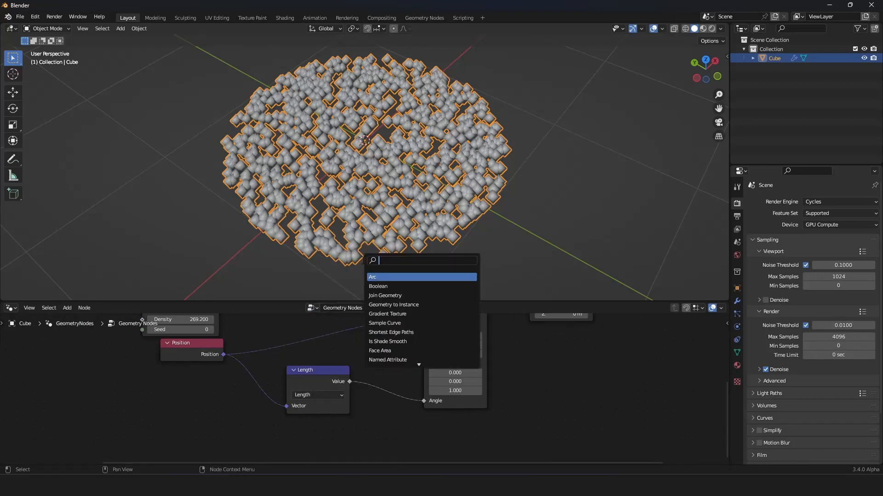
{"action": "type", "text": "add"}
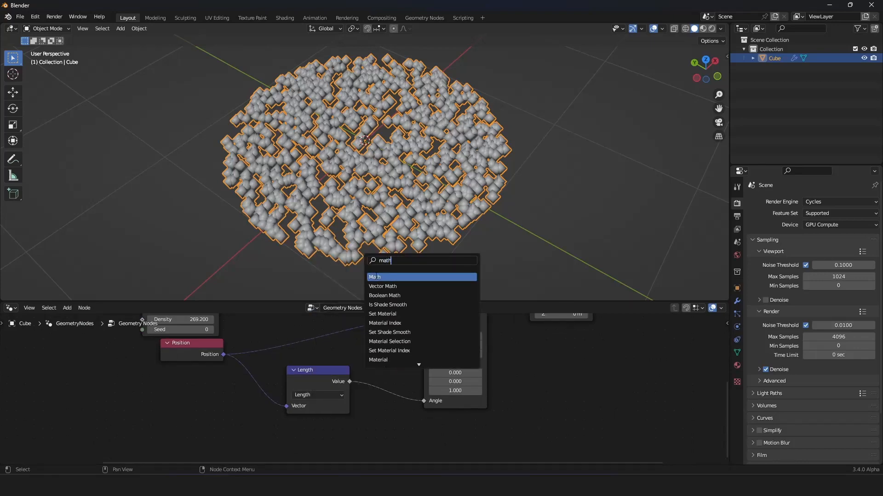
{"action": "key", "text": "Return"}
{"action": "left_click", "coordinate": [388, 391]}
{"action": "left_click", "coordinate": [407, 384]}
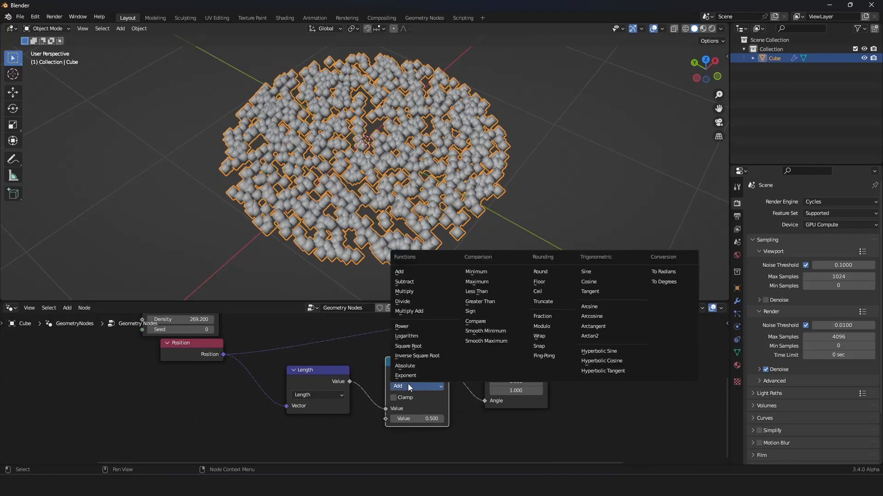
{"action": "left_click", "coordinate": [416, 291]}
{"action": "mouse_move", "coordinate": [414, 419]}
{"action": "left_mouse_down"}
{"action": "mouse_move", "coordinate": [448, 418]}
{"action": "mouse_move", "coordinate": [293, 419]}
{"action": "mouse_move", "coordinate": [409, 417]}
{"action": "left_mouse_up"}
Move the Length and Position nodes farther from Multiply to make room for another node after Length.
{"action": "left_click_drag", "start_coordinate": [322, 391], "coordinate": [277, 399]}
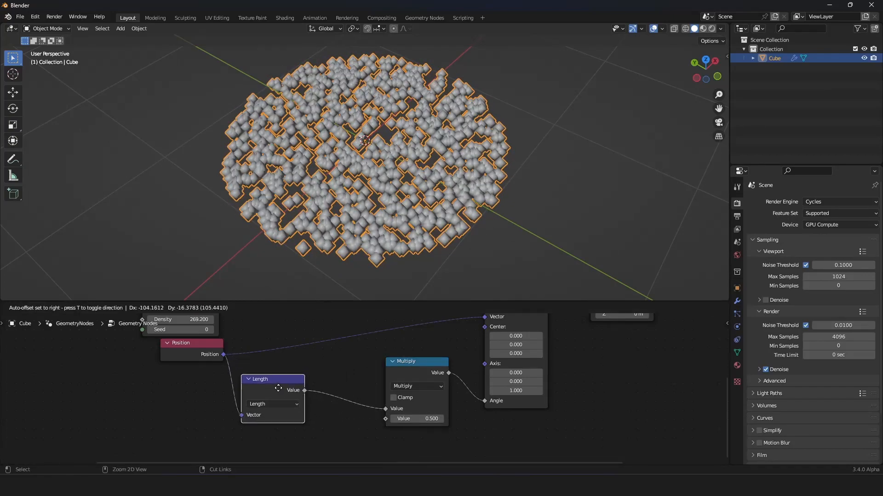
{"action": "left_click_drag", "start_coordinate": [191, 353], "coordinate": [155, 362]}
{"action": "left_click_drag", "start_coordinate": [261, 386], "coordinate": [252, 386]}
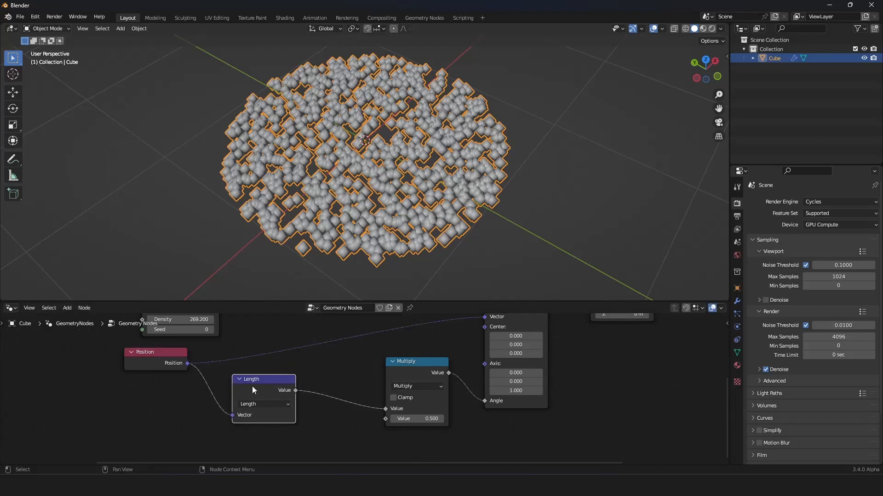
Insert a Map Range node between the Length and Multiply nodes.
{"action": "key", "text": "shift+a"}
{"action": "type", "text": "m"}
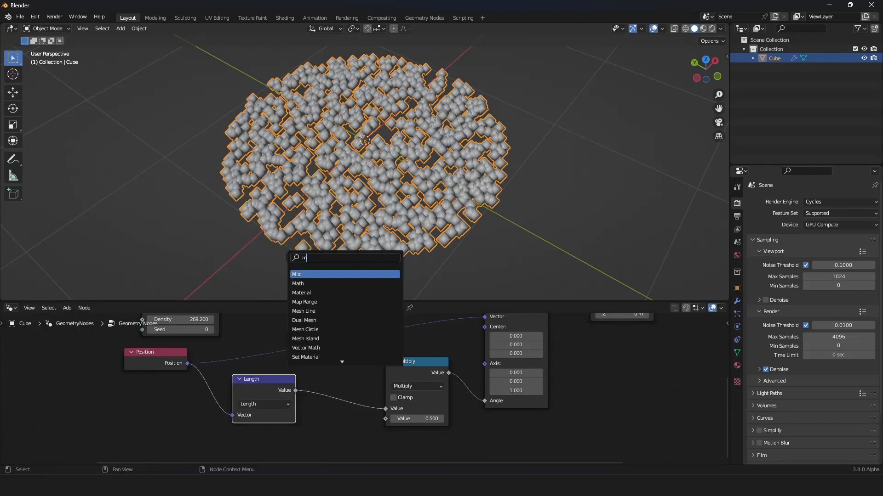
{"action": "type", "text": "ap"}
{"action": "left_click", "coordinate": [313, 275]}
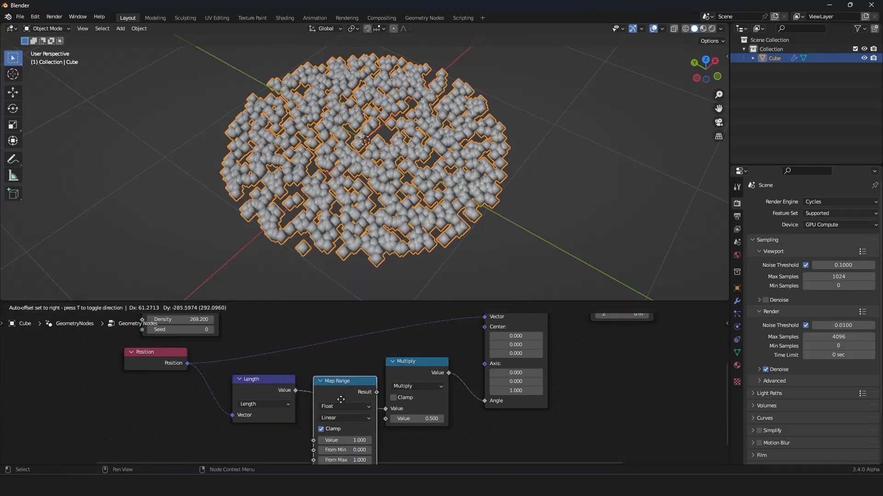
{"action": "left_click", "coordinate": [349, 377]}
{"action": "scroll", "coordinate": [340, 363], "scroll_direction": "up", "scroll_amount": 3}
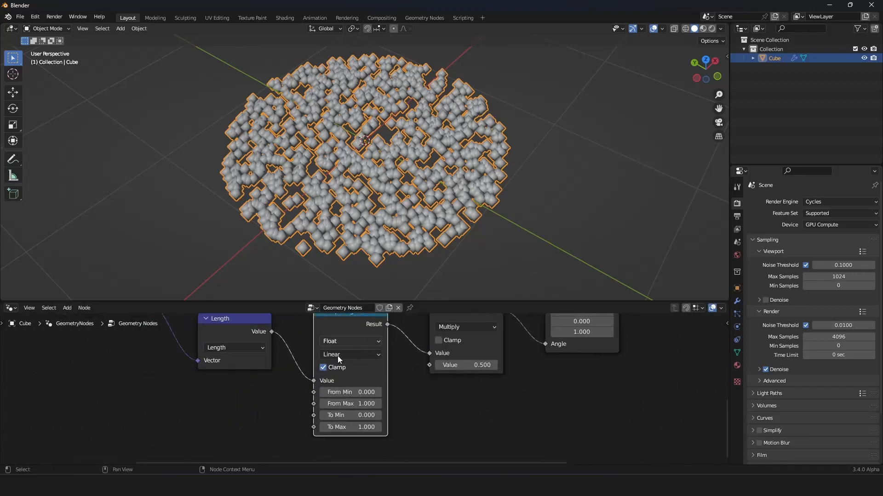
Invert the Map Range output with To Min 1 and To Max 0, and try different factors on the Multiply node.
{"action": "left_click", "coordinate": [357, 415]}
{"action": "type", "text": "1"}
{"action": "key", "text": "Return"}
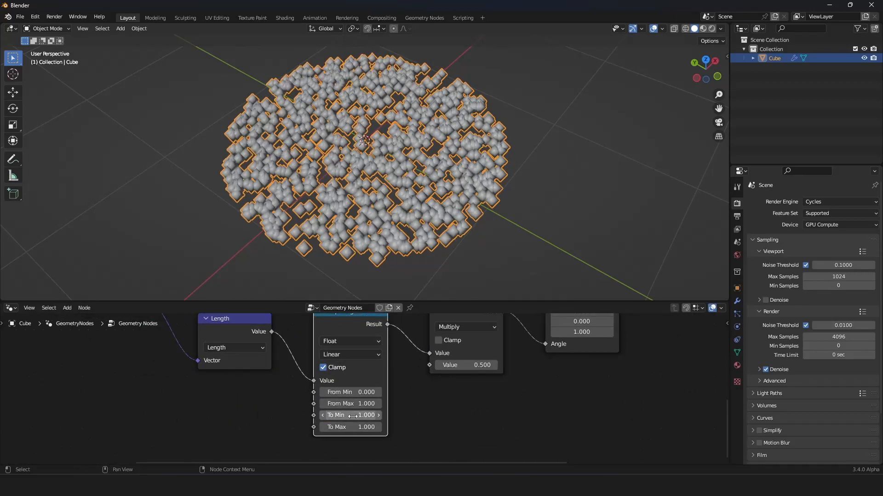
{"action": "left_click", "coordinate": [349, 427]}
{"action": "type", "text": "0"}
{"action": "key", "text": "Return"}
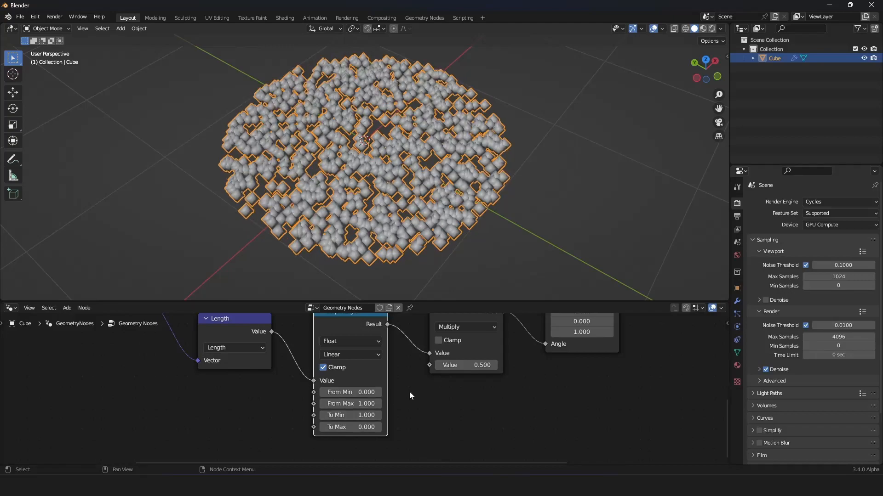
{"action": "left_click_drag", "start_coordinate": [465, 368], "coordinate": [298, 368], "text": "shift"}
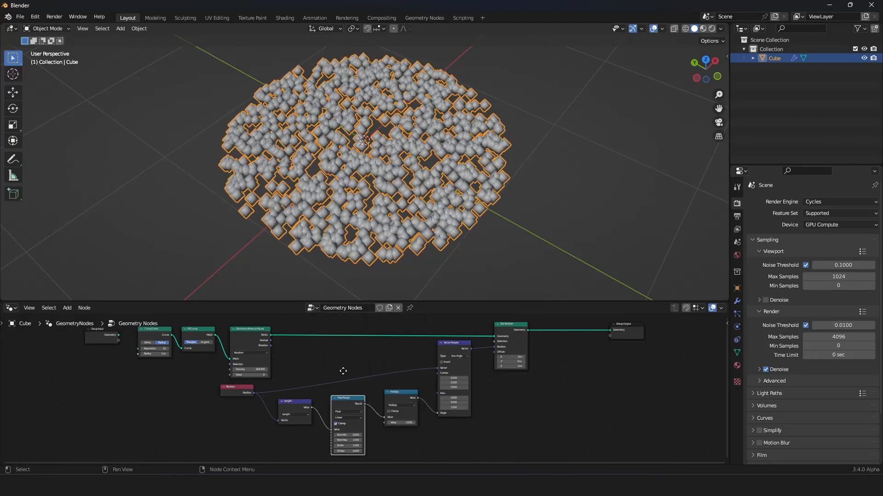
Increase the Density on the Distribute Points on Faces node to 562.5.
{"action": "middle_click_drag", "start_coordinate": [343, 371], "coordinate": [435, 413]}
{"action": "scroll", "coordinate": [425, 410], "scroll_direction": "up", "scroll_amount": 9}
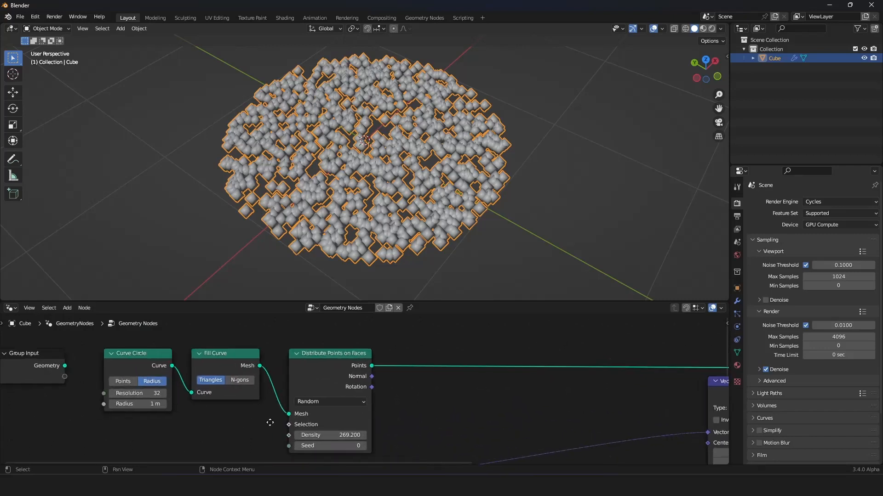
{"action": "middle_click_drag", "start_coordinate": [269, 422], "coordinate": [435, 411]}
{"action": "scroll", "coordinate": [368, 393], "scroll_direction": "up", "scroll_amount": 2}
{"action": "scroll", "coordinate": [352, 405], "scroll_direction": "down", "scroll_amount": 5}
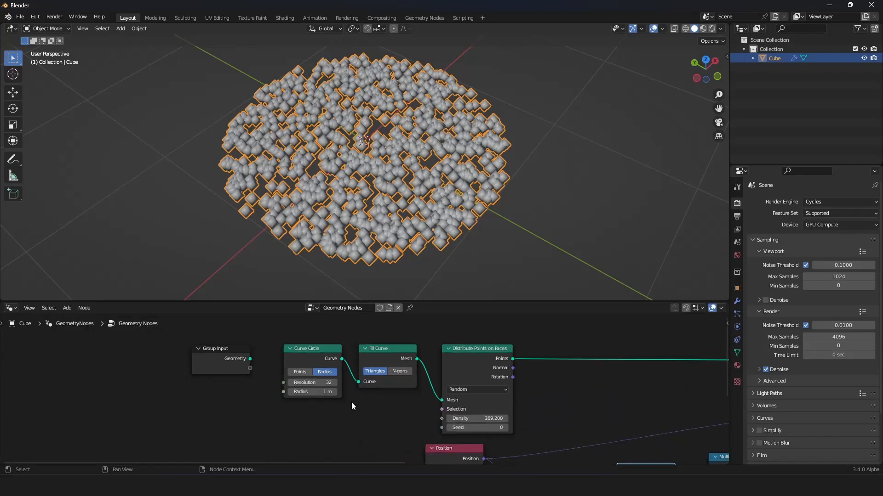
{"action": "middle_click_drag", "start_coordinate": [338, 401], "coordinate": [226, 378]}
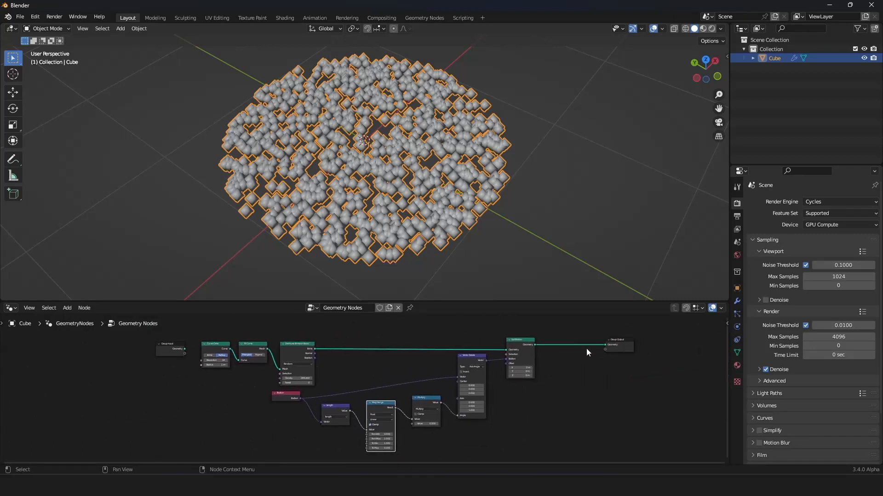
{"action": "scroll", "coordinate": [338, 358], "scroll_direction": "up", "scroll_amount": 3}
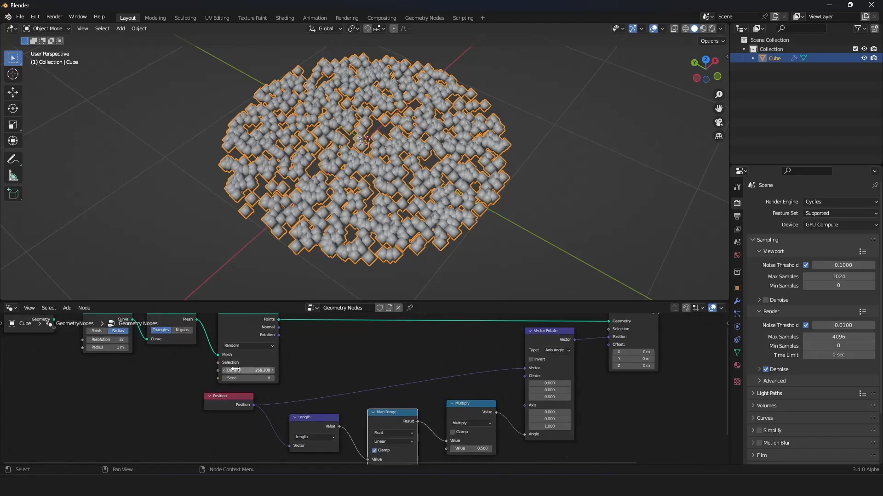
{"action": "left_click_drag", "start_coordinate": [257, 371], "coordinate": [276, 371]}
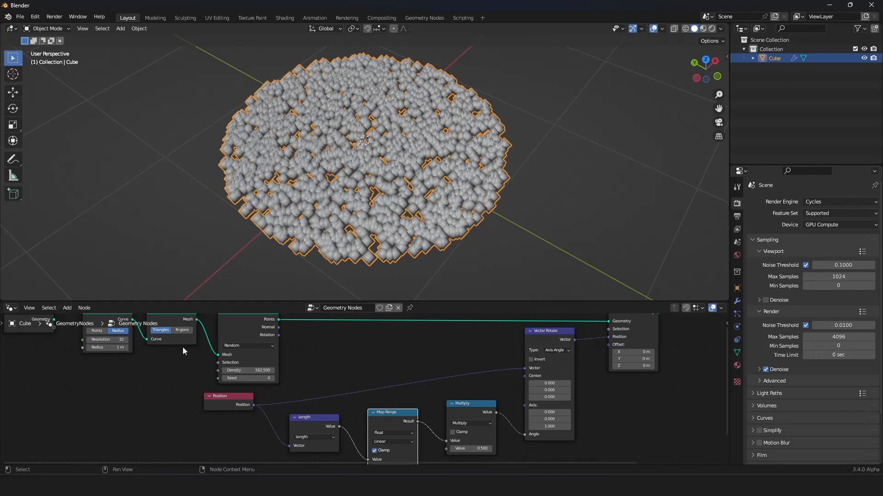
Set the Curve Circle resolution to 3 and raise the Multiply factor until the points swirl into three spiral arms.
{"action": "middle_click_drag", "start_coordinate": [183, 347], "coordinate": [356, 387]}
{"action": "scroll", "coordinate": [356, 387], "scroll_direction": "up", "scroll_amount": 3}
{"action": "left_click_drag", "start_coordinate": [207, 372], "coordinate": [259, 370]}
{"action": "scroll", "coordinate": [484, 361], "scroll_direction": "down", "scroll_amount": 10}
{"action": "middle_click_drag", "start_coordinate": [484, 361], "coordinate": [211, 268]}
{"action": "scroll", "coordinate": [244, 439], "scroll_direction": "up", "scroll_amount": 5}
{"action": "scroll", "coordinate": [349, 418], "scroll_direction": "up", "scroll_amount": 2}
{"action": "left_click_drag", "start_coordinate": [321, 377], "coordinate": [379, 190]}
{"action": "middle_click_drag", "start_coordinate": [378, 191], "coordinate": [415, 189]}
{"action": "scroll", "coordinate": [425, 173], "scroll_direction": "up", "scroll_amount": 3}
{"action": "scroll", "coordinate": [464, 406], "scroll_direction": "down", "scroll_amount": 2}
{"action": "scroll", "coordinate": [464, 406], "scroll_direction": "down", "scroll_amount": 9}
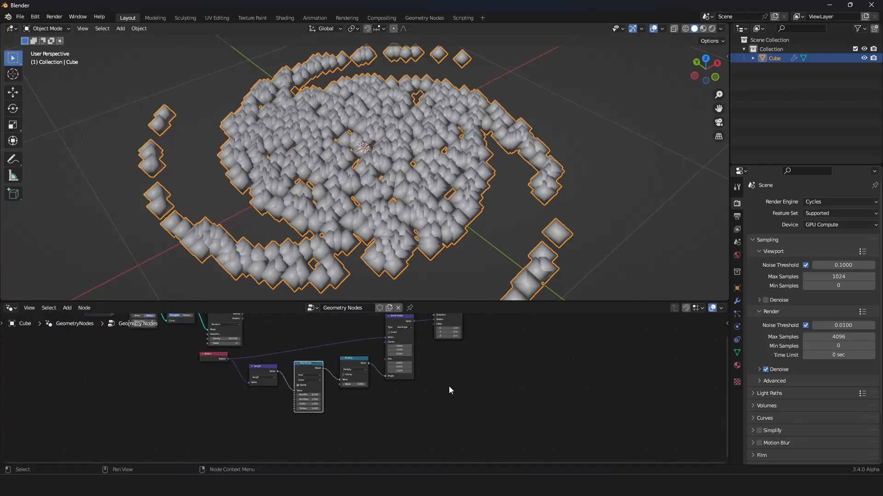
Move the Group Output node farther from Set Position to make room for another node.
{"action": "middle_click_drag", "start_coordinate": [434, 392], "coordinate": [364, 437]}
{"action": "scroll", "coordinate": [376, 428], "scroll_direction": "up", "scroll_amount": 8}
{"action": "middle_click_drag", "start_coordinate": [432, 377], "coordinate": [393, 398]}
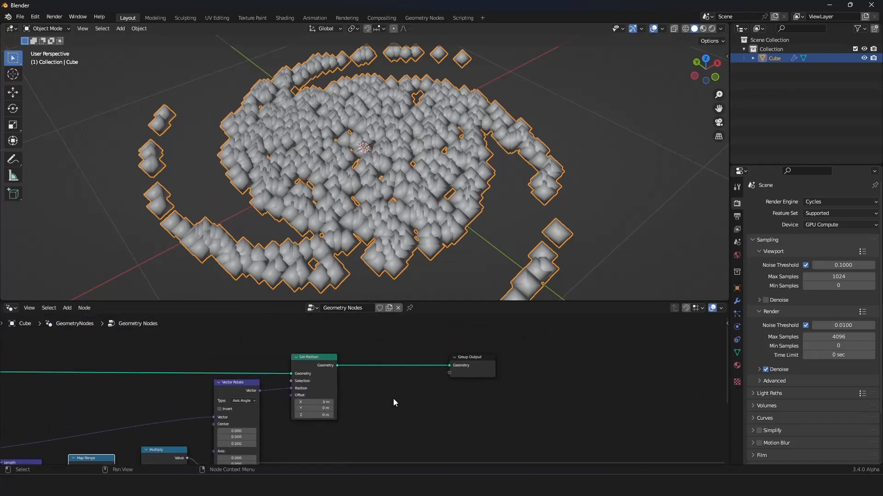
{"action": "left_click_drag", "start_coordinate": [470, 357], "coordinate": [557, 359]}
{"action": "middle_click_drag", "start_coordinate": [460, 271], "coordinate": [434, 259]}
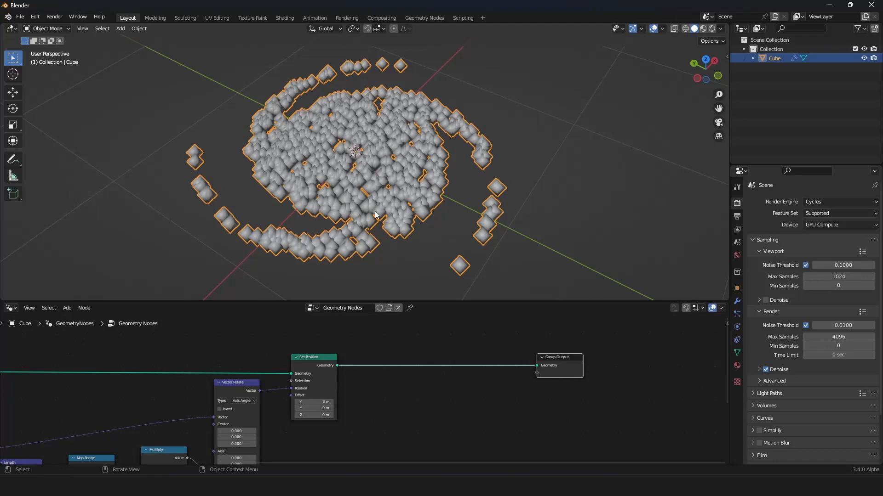
{"action": "scroll", "coordinate": [377, 213], "scroll_direction": "up", "scroll_amount": 3}
{"action": "scroll", "coordinate": [390, 366], "scroll_direction": "up", "scroll_amount": 2}
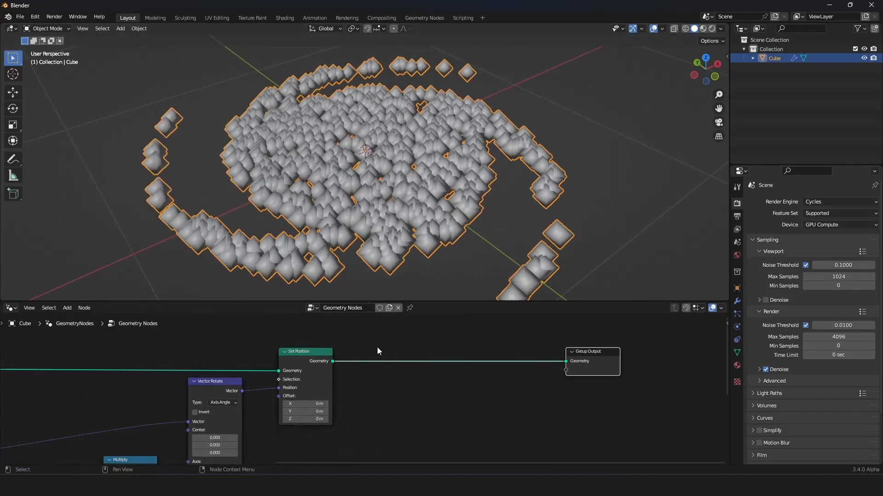
Insert a Set Point Radius node between Set Position and Group Output, with a radius of 0.01 m.
{"action": "key", "text": "shift+a"}
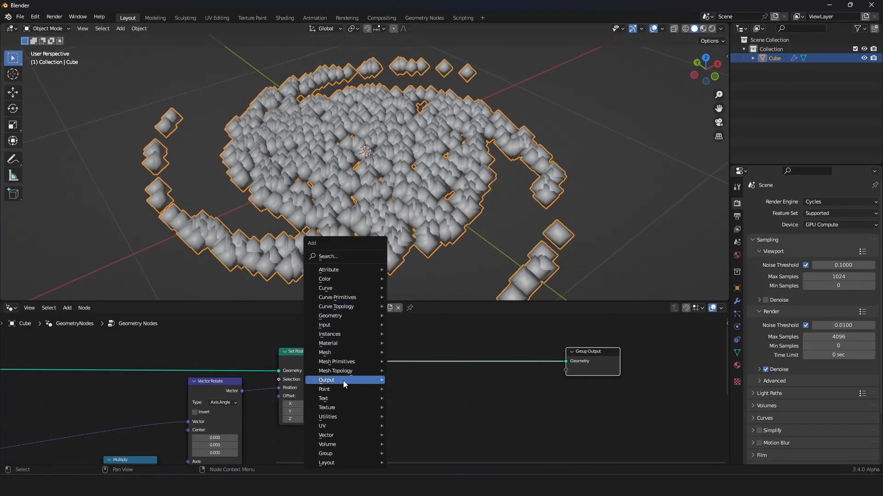
{"action": "mouse_move", "coordinate": [345, 391]}
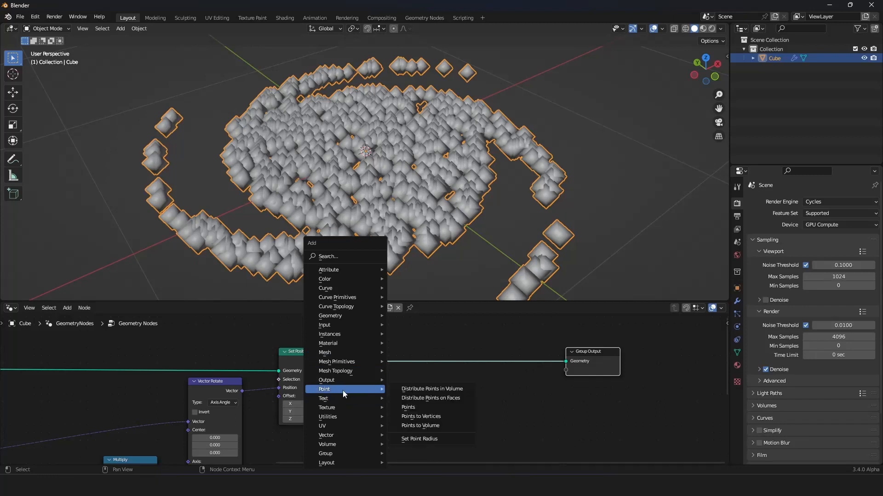
{"action": "left_click", "coordinate": [419, 439]}
{"action": "left_click", "coordinate": [391, 363]}
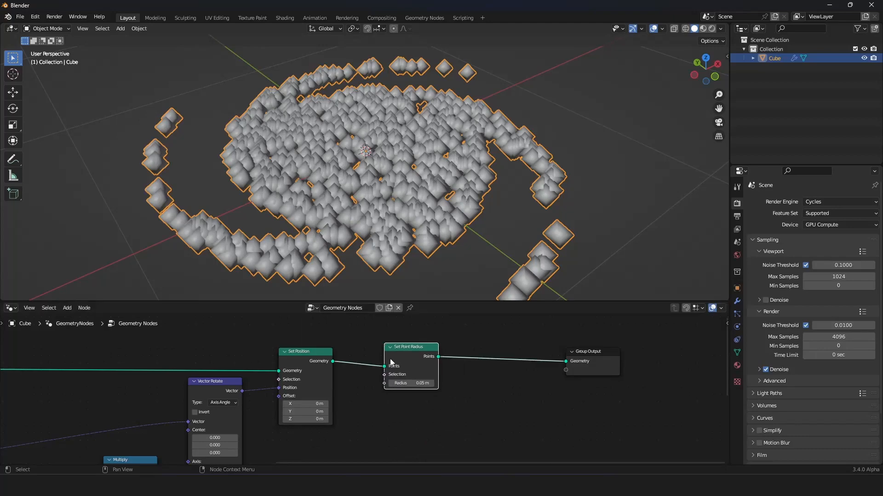
{"action": "left_click_drag", "start_coordinate": [414, 385], "coordinate": [395, 385]}
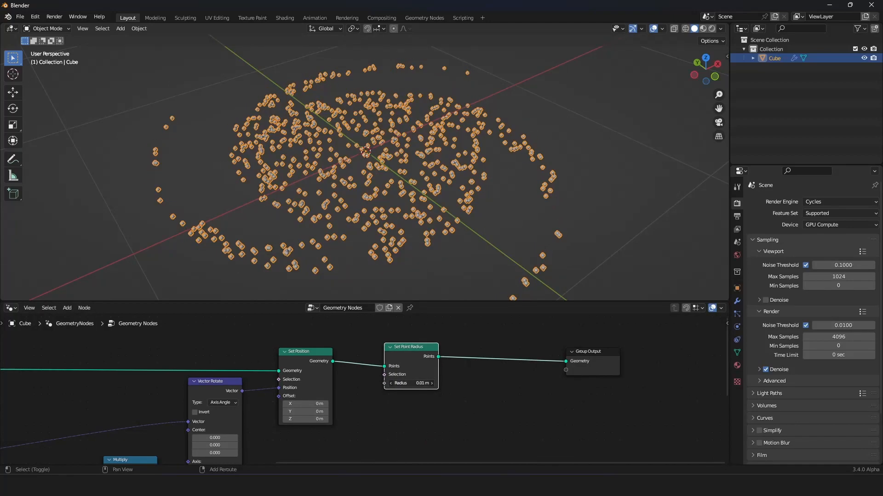
{"action": "scroll", "coordinate": [410, 271], "scroll_direction": "up", "scroll_amount": 8}
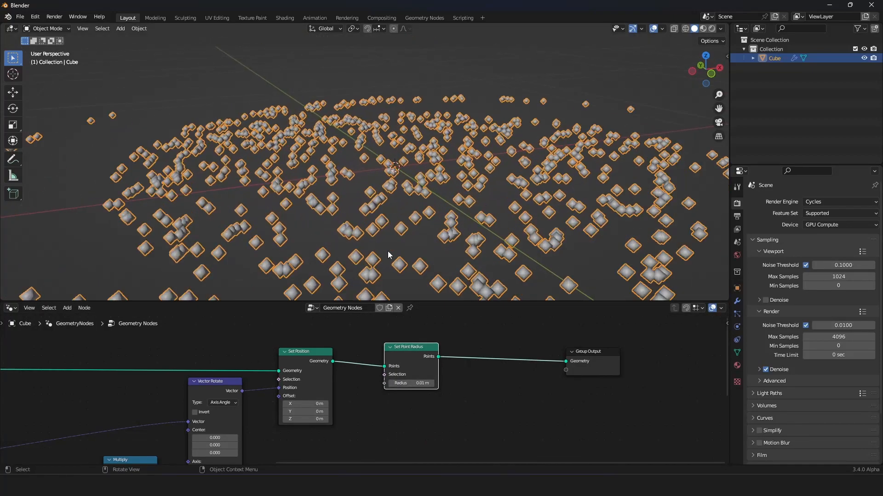
{"action": "middle_click_drag", "start_coordinate": [384, 228], "coordinate": [384, 200], "text": "shift"}
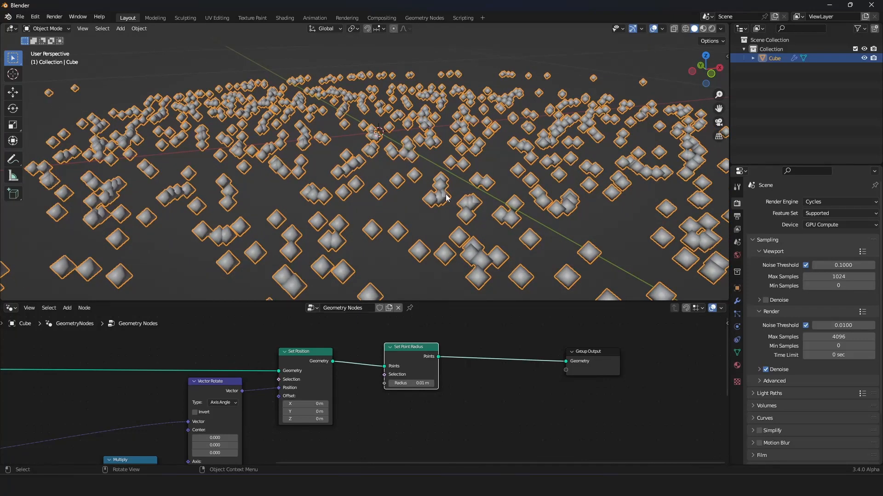
Move the Set Point Radius node closer to Group Output, leaving space after Set Position.
{"action": "scroll", "coordinate": [419, 375], "scroll_direction": "down", "scroll_amount": 4}
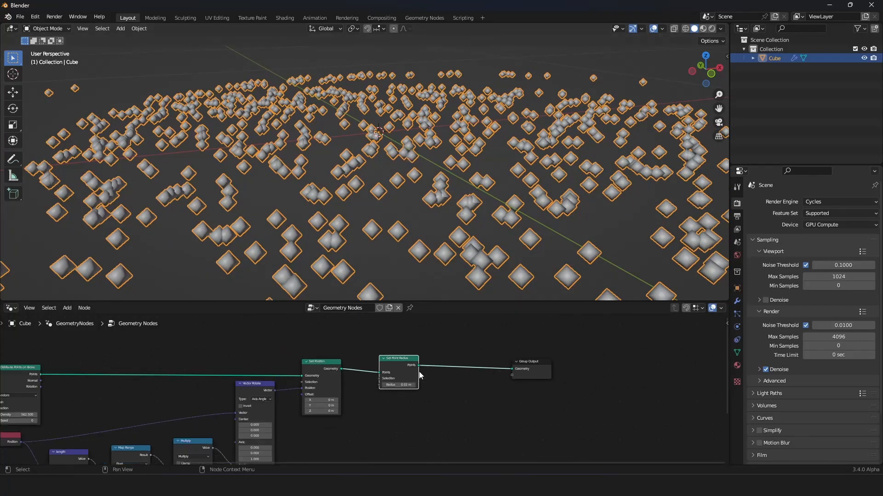
{"action": "middle_click_drag", "start_coordinate": [420, 374], "coordinate": [405, 351]}
{"action": "scroll", "coordinate": [405, 351], "scroll_direction": "up", "scroll_amount": 3}
{"action": "left_click_drag", "start_coordinate": [407, 334], "coordinate": [460, 330]}
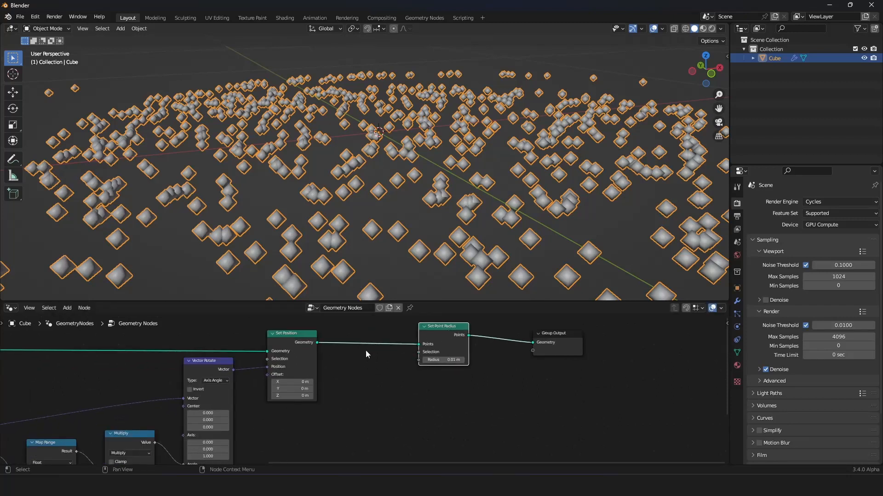
Add a float Random Value node and connect its Value output to the Radius of Set Point Radius.
{"action": "key", "text": "shift+a"}
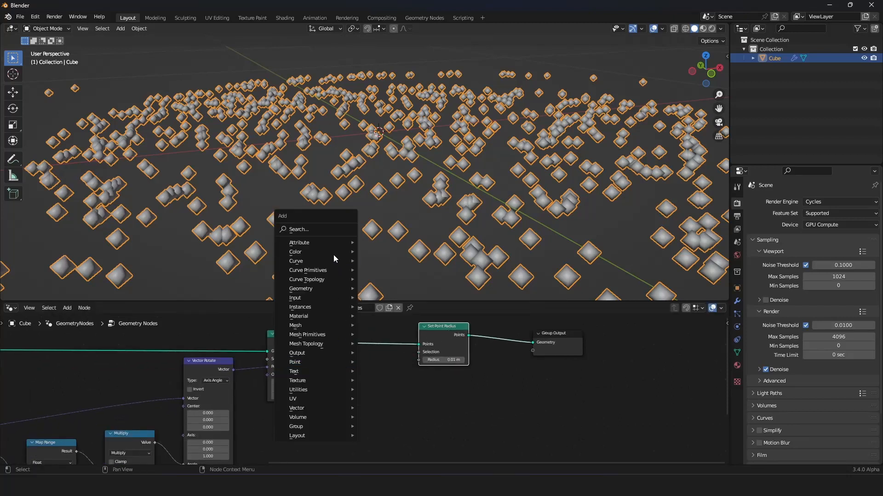
{"action": "mouse_move", "coordinate": [306, 391]}
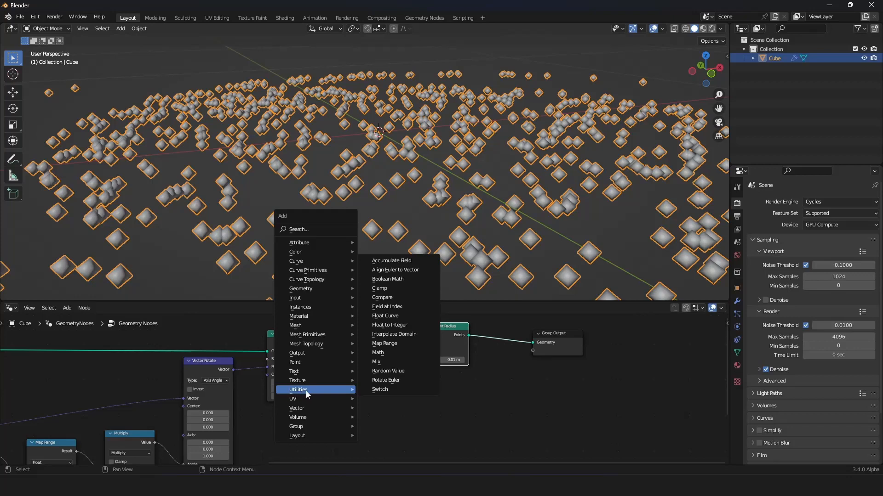
{"action": "left_click", "coordinate": [396, 372]}
{"action": "left_click", "coordinate": [380, 366]}
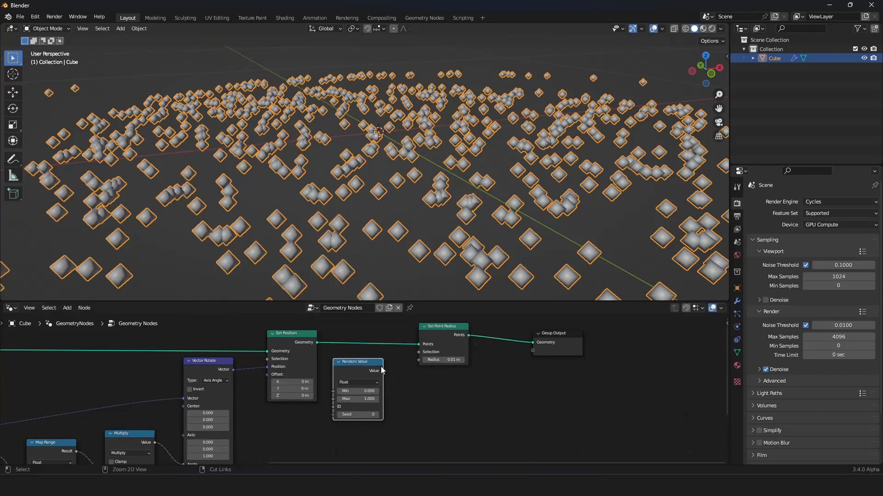
{"action": "left_click_drag", "start_coordinate": [383, 371], "coordinate": [418, 359]}
{"action": "scroll", "coordinate": [425, 215], "scroll_direction": "down", "scroll_amount": 5}
{"action": "middle_click_drag", "start_coordinate": [424, 214], "coordinate": [412, 251]}
{"action": "scroll", "coordinate": [429, 219], "scroll_direction": "up", "scroll_amount": 4}
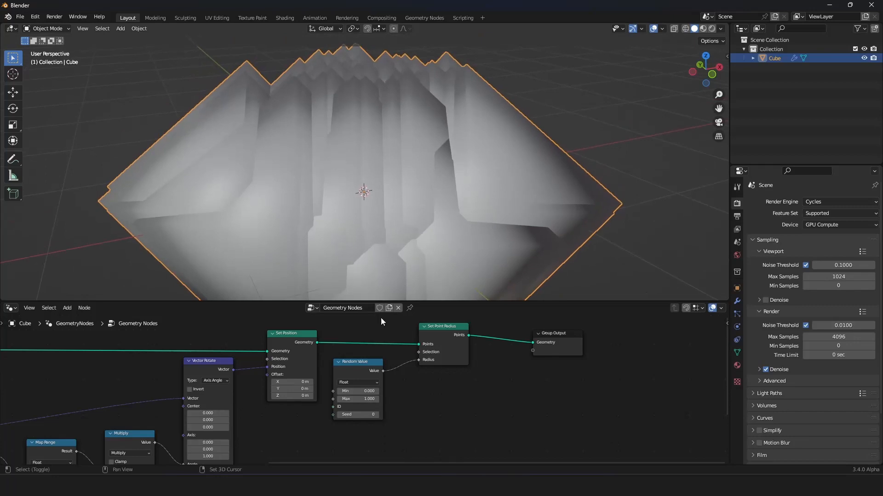
Set the Max of the Random Value node to 0.010.
{"action": "left_click", "coordinate": [353, 399]}
{"action": "key", "text": "Return"}
{"action": "scroll", "coordinate": [441, 233], "scroll_direction": "up", "scroll_amount": 8}
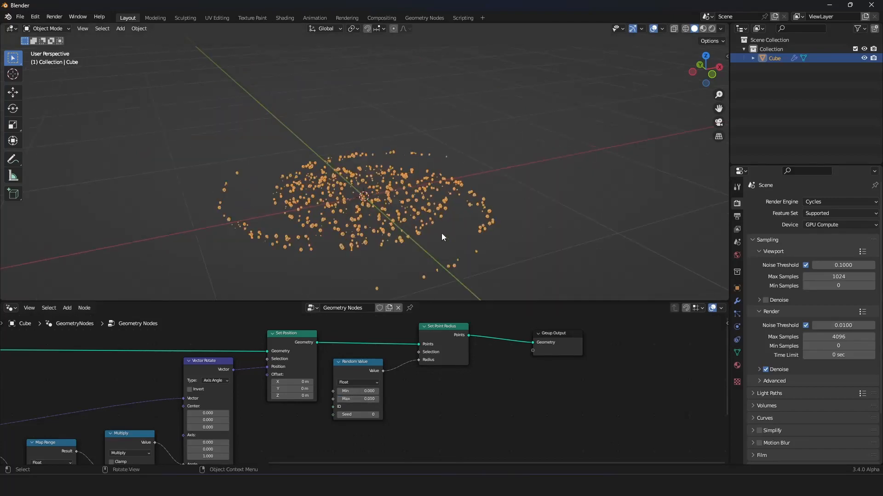
{"action": "scroll", "coordinate": [473, 156], "scroll_direction": "up", "scroll_amount": 6}
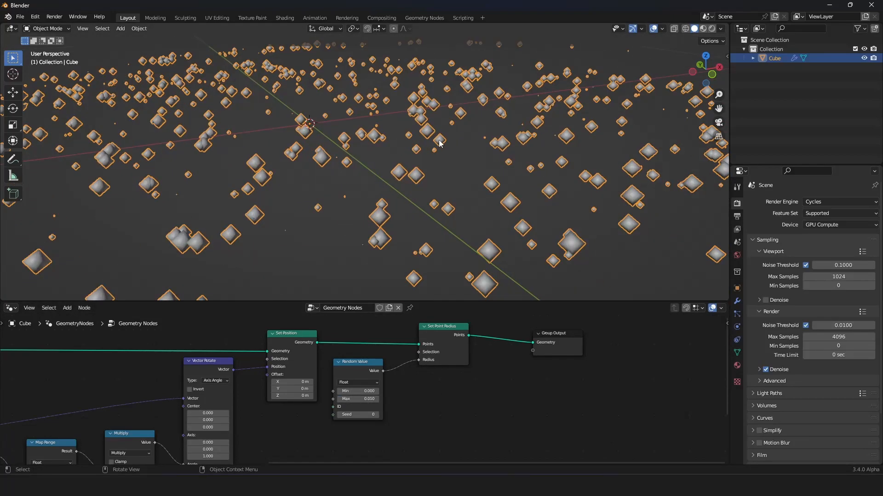
{"action": "scroll", "coordinate": [441, 138], "scroll_direction": "down", "scroll_amount": 5}
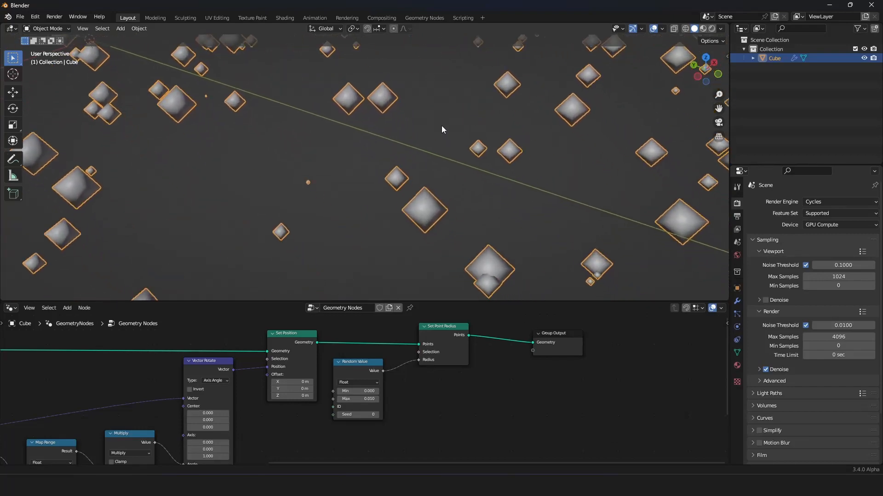
{"action": "scroll", "coordinate": [365, 381], "scroll_direction": "up", "scroll_amount": 2}
Tidy the layout by moving Random Value below the geometry link and Set Point Radius slightly away from Group Output.
{"action": "left_click_drag", "start_coordinate": [368, 369], "coordinate": [369, 398]}
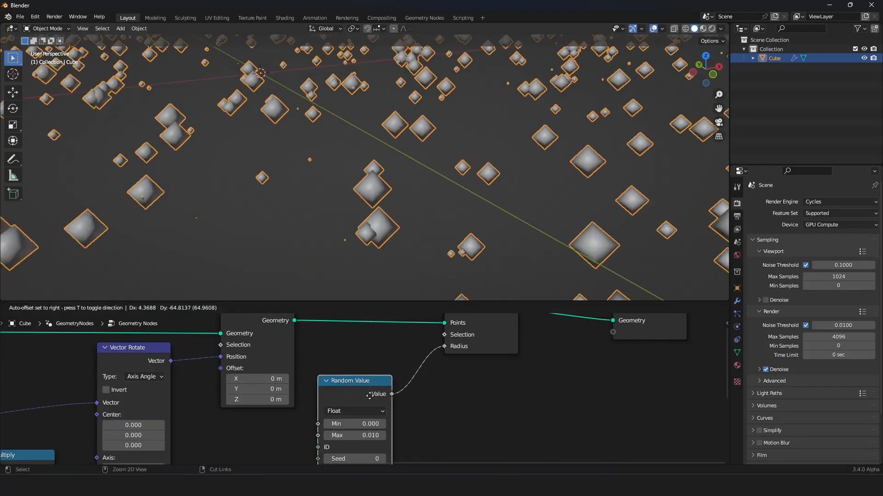
{"action": "scroll", "coordinate": [387, 386], "scroll_direction": "down", "scroll_amount": 3}
{"action": "middle_click_drag", "start_coordinate": [402, 376], "coordinate": [377, 420]}
{"action": "scroll", "coordinate": [386, 404], "scroll_direction": "up", "scroll_amount": 4}
{"action": "left_click_drag", "start_coordinate": [419, 378], "coordinate": [407, 378]}
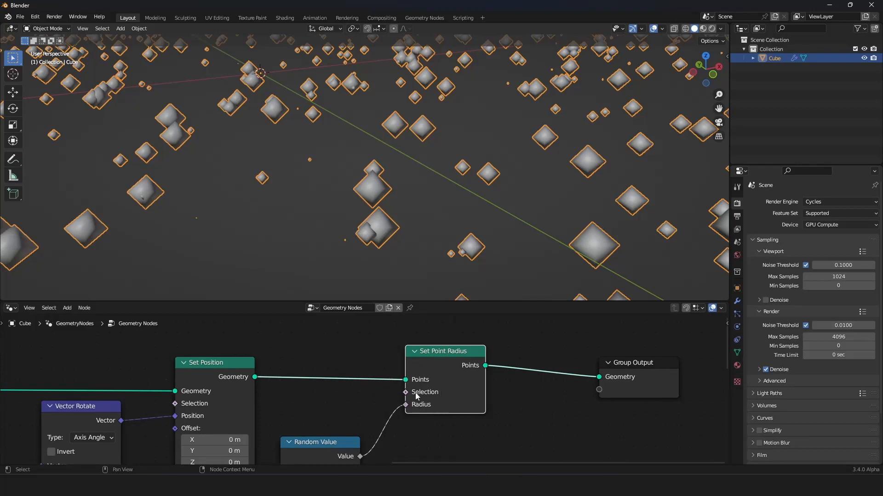
{"action": "middle_click_drag", "start_coordinate": [413, 409], "coordinate": [418, 333]}
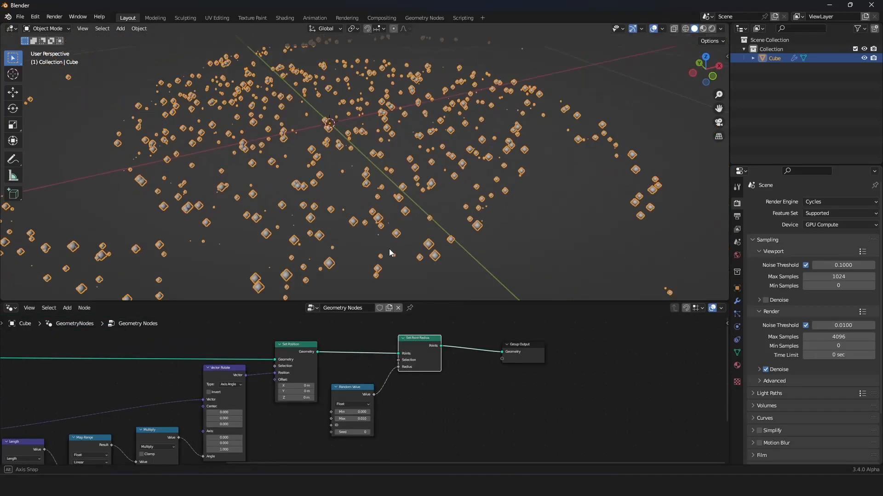
Increase the Density on the Distribute Points on Faces node to about 3991.6.
{"action": "middle_click_drag", "start_coordinate": [389, 249], "coordinate": [417, 259]}
{"action": "scroll", "coordinate": [379, 243], "scroll_direction": "down", "scroll_amount": 3}
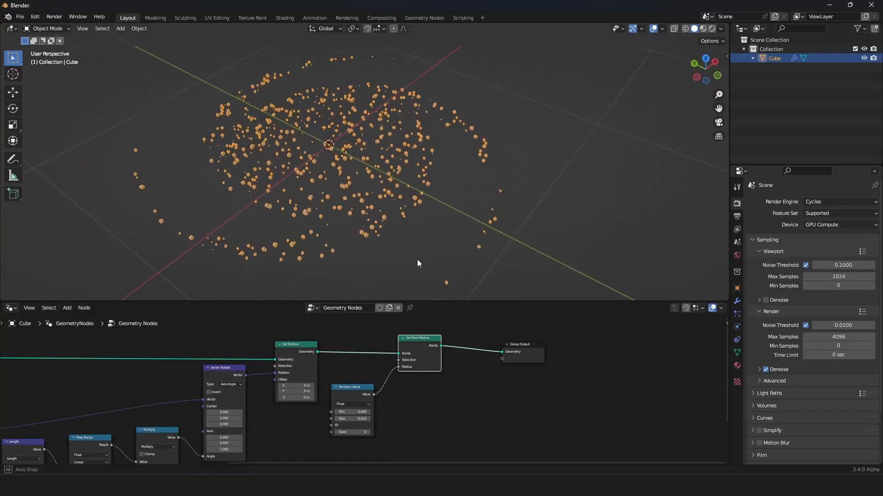
{"action": "scroll", "coordinate": [416, 259], "scroll_direction": "up", "scroll_amount": 4}
{"action": "scroll", "coordinate": [415, 260], "scroll_direction": "down", "scroll_amount": 2}
{"action": "scroll", "coordinate": [370, 381], "scroll_direction": "down", "scroll_amount": 8}
{"action": "middle_click_drag", "start_coordinate": [227, 394], "coordinate": [328, 396]}
{"action": "scroll", "coordinate": [329, 395], "scroll_direction": "up", "scroll_amount": 4}
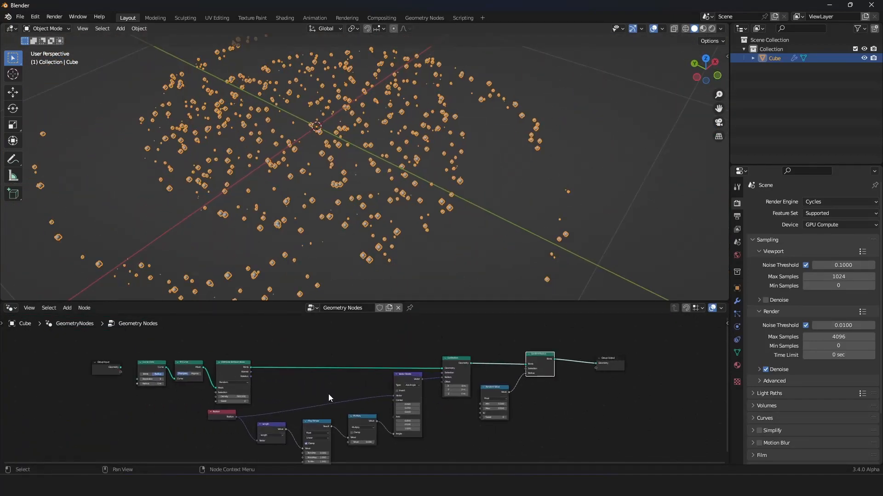
{"action": "scroll", "coordinate": [328, 393], "scroll_direction": "up", "scroll_amount": 4}
{"action": "left_click_drag", "start_coordinate": [138, 402], "coordinate": [248, 402]}
Examine the dense spiral of randomly sized points from several angles and distances.
{"action": "middle_click_drag", "start_coordinate": [230, 147], "coordinate": [281, 144]}
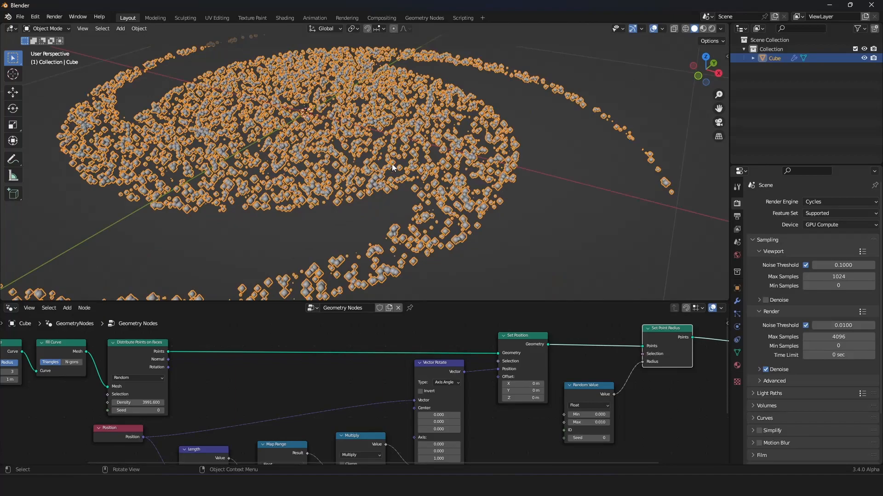
{"action": "scroll", "coordinate": [392, 164], "scroll_direction": "down", "scroll_amount": 3}
{"action": "middle_click_drag", "start_coordinate": [395, 159], "coordinate": [412, 157]}
{"action": "scroll", "coordinate": [414, 156], "scroll_direction": "up", "scroll_amount": 5}
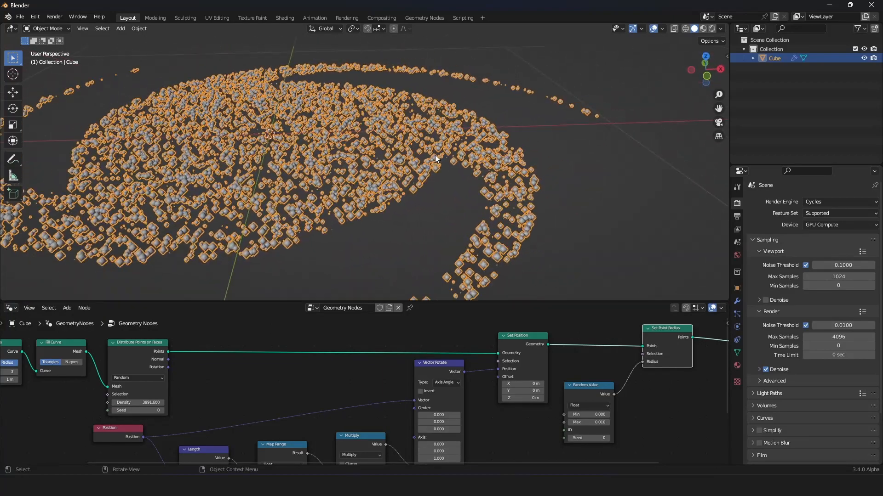
{"action": "scroll", "coordinate": [466, 181], "scroll_direction": "down", "scroll_amount": 2}
{"action": "middle_click_drag", "start_coordinate": [466, 181], "coordinate": [433, 178]}
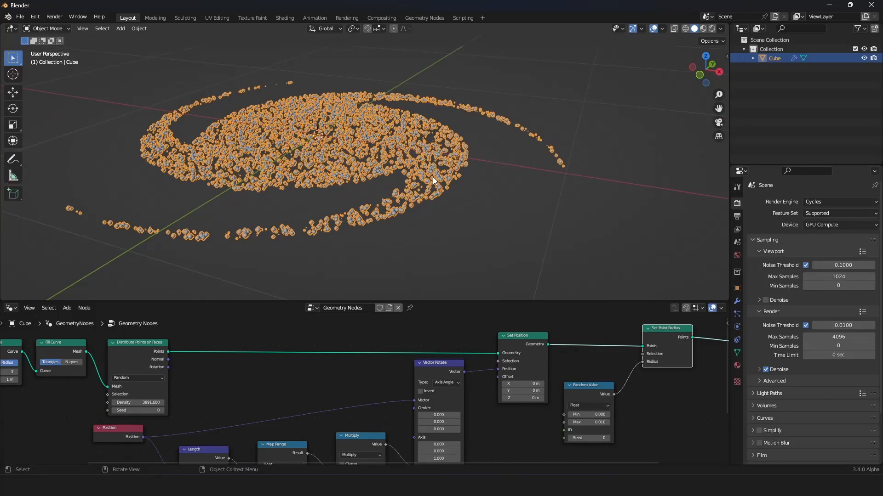
{"action": "scroll", "coordinate": [433, 179], "scroll_direction": "up", "scroll_amount": 2}
Move the Position, Length, Map Range, Multiply and Vector Rotate nodes together away from Set Position to free up space.
{"action": "left_click_drag", "start_coordinate": [444, 444], "coordinate": [234, 383]}
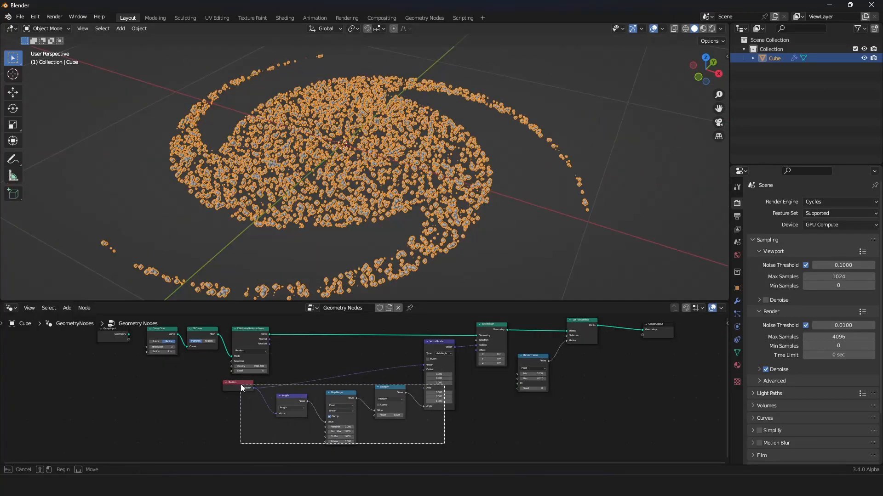
{"action": "left_click_drag", "start_coordinate": [444, 357], "coordinate": [308, 369]}
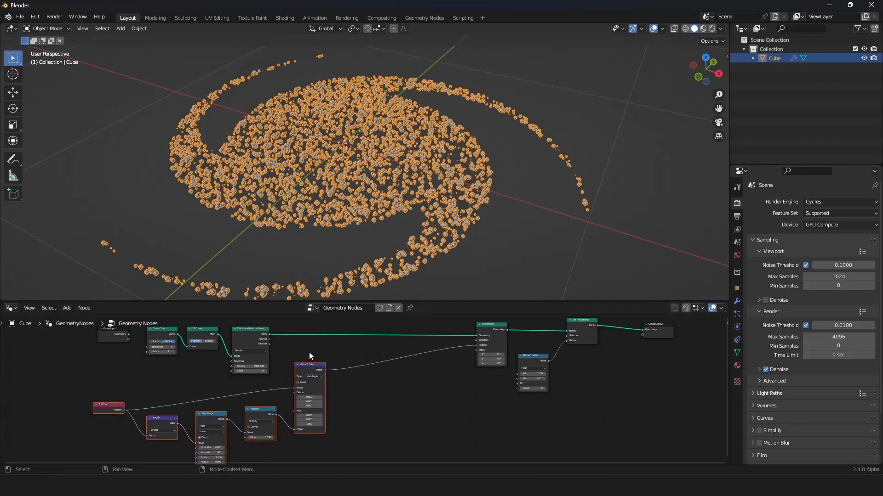
{"action": "left_click", "coordinate": [309, 352]}
{"action": "scroll", "coordinate": [383, 390], "scroll_direction": "up", "scroll_amount": 3}
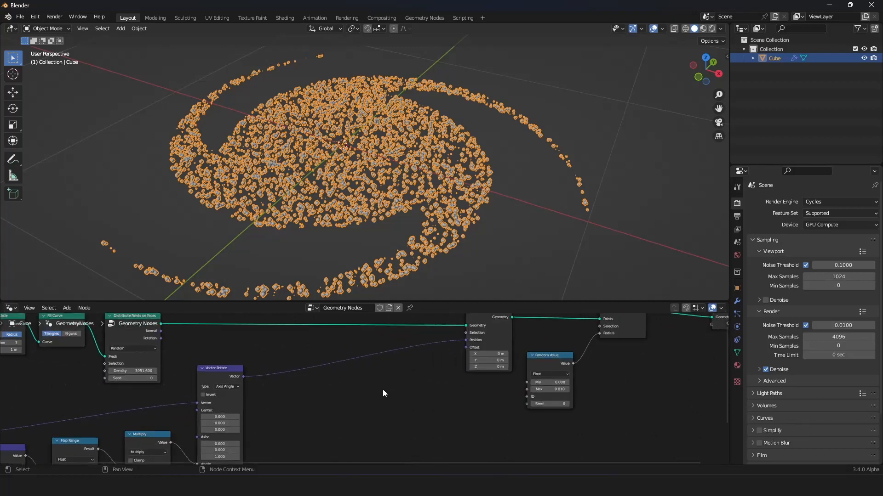
Examine the point spiral up close and at a low angle, along with the gap before the Set Position node.
{"action": "middle_click_drag", "start_coordinate": [362, 279], "coordinate": [377, 205]}
{"action": "scroll", "coordinate": [275, 222], "scroll_direction": "up", "scroll_amount": 3}
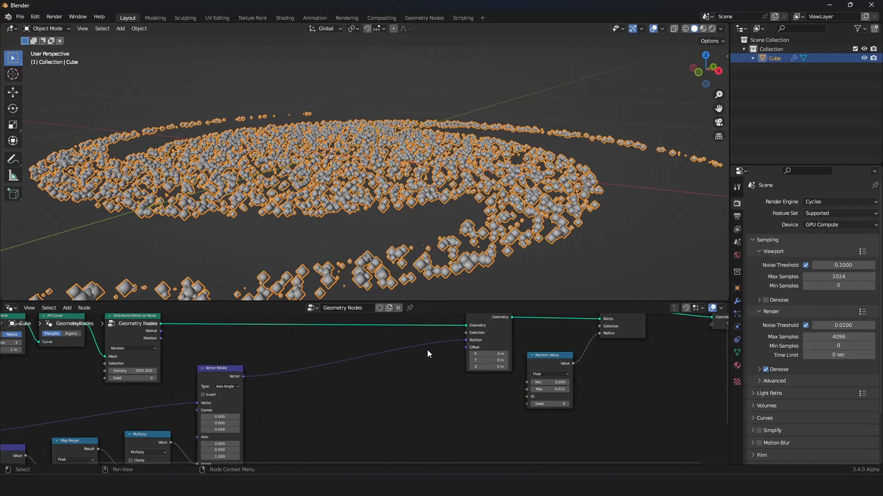
{"action": "scroll", "coordinate": [440, 337], "scroll_direction": "down", "scroll_amount": 3}
{"action": "middle_click_drag", "start_coordinate": [441, 336], "coordinate": [416, 352]}
{"action": "scroll", "coordinate": [479, 323], "scroll_direction": "up", "scroll_amount": 3}
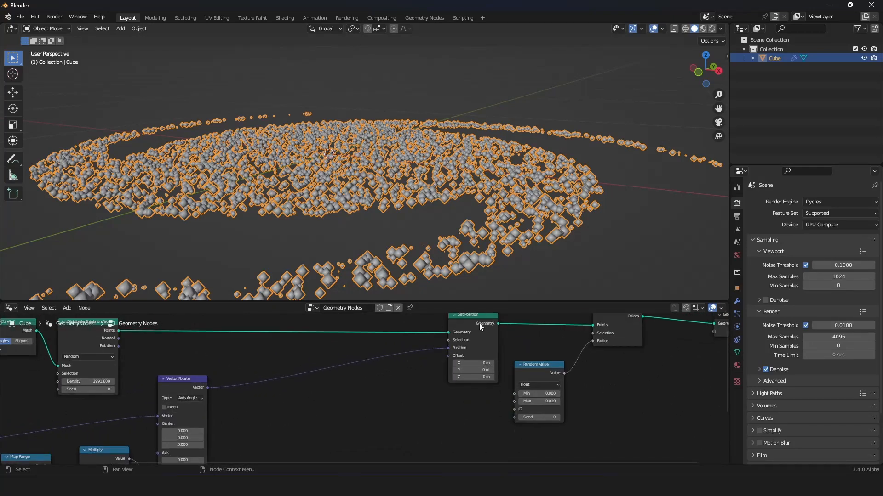
{"action": "left_click", "coordinate": [459, 354]}
{"action": "scroll", "coordinate": [336, 252], "scroll_direction": "down", "scroll_amount": 4}
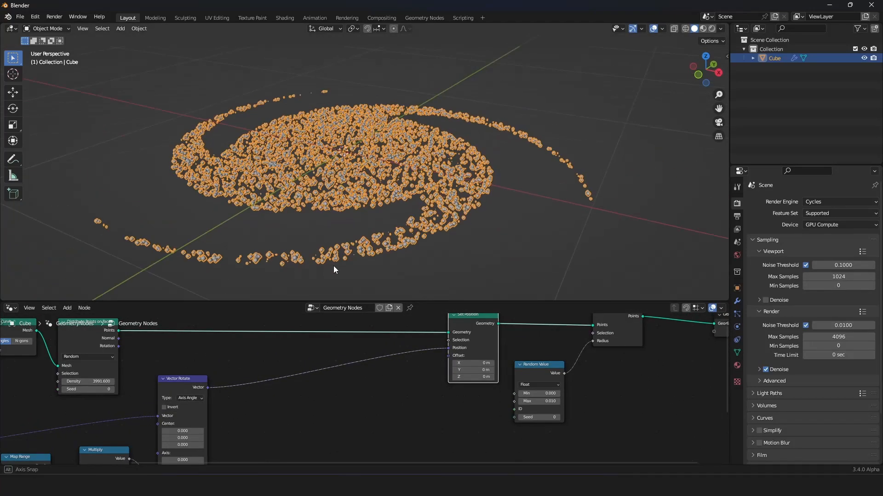
{"action": "scroll", "coordinate": [329, 258], "scroll_direction": "up", "scroll_amount": 4}
{"action": "scroll", "coordinate": [349, 363], "scroll_direction": "down", "scroll_amount": 3}
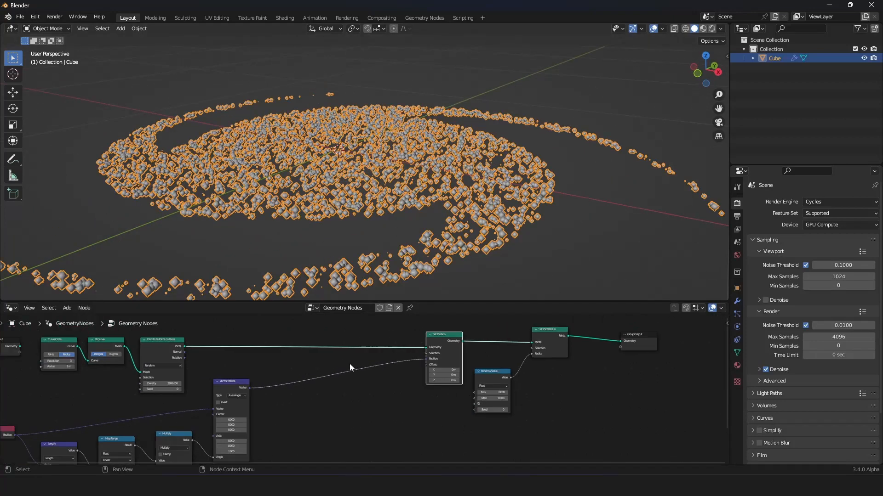
{"action": "scroll", "coordinate": [357, 352], "scroll_direction": "up", "scroll_amount": 2}
{"action": "key", "text": "shift+a"}
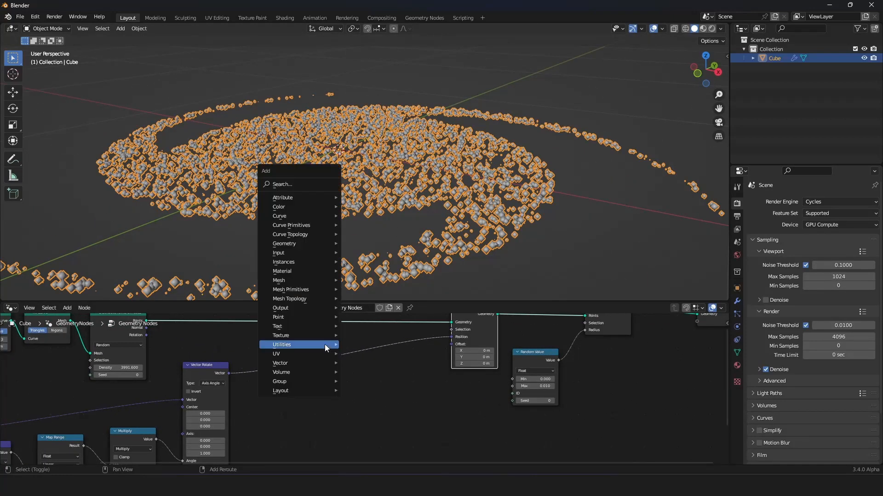
{"action": "left_click", "coordinate": [307, 184]}
{"action": "key", "text": "Escape"}
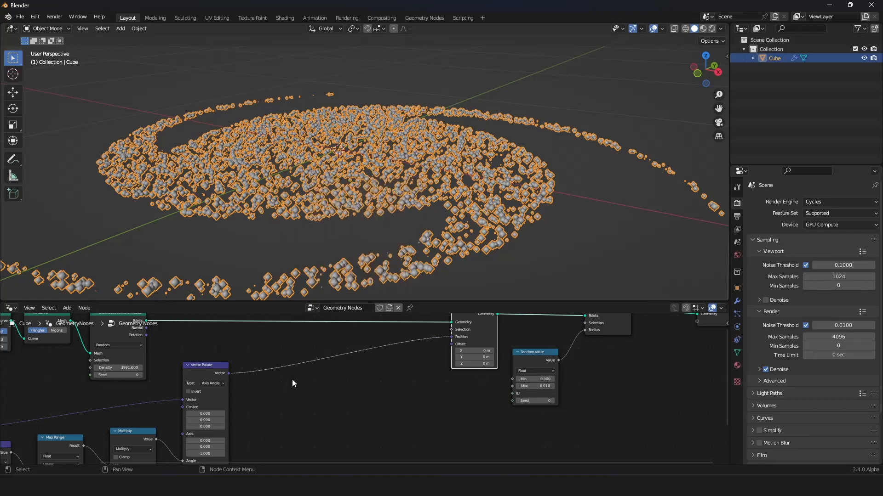
Add a Mix node in the free space between the Vector Rotate and Set Position nodes.
{"action": "key", "text": "shift+a"}
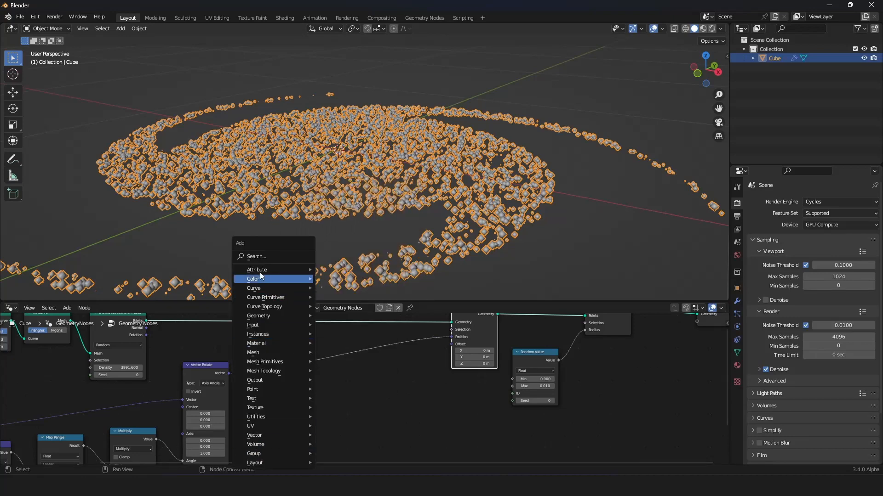
{"action": "left_click", "coordinate": [262, 256]}
{"action": "type", "text": "mi"}
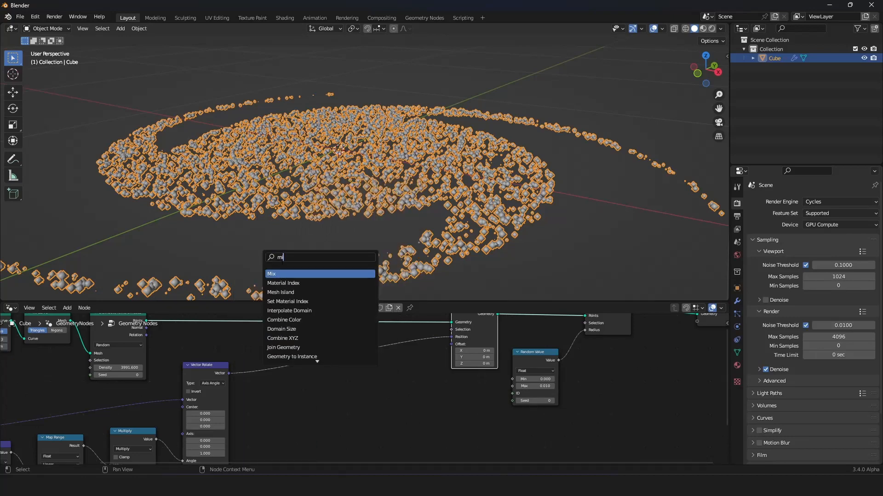
{"action": "left_click", "coordinate": [292, 273]}
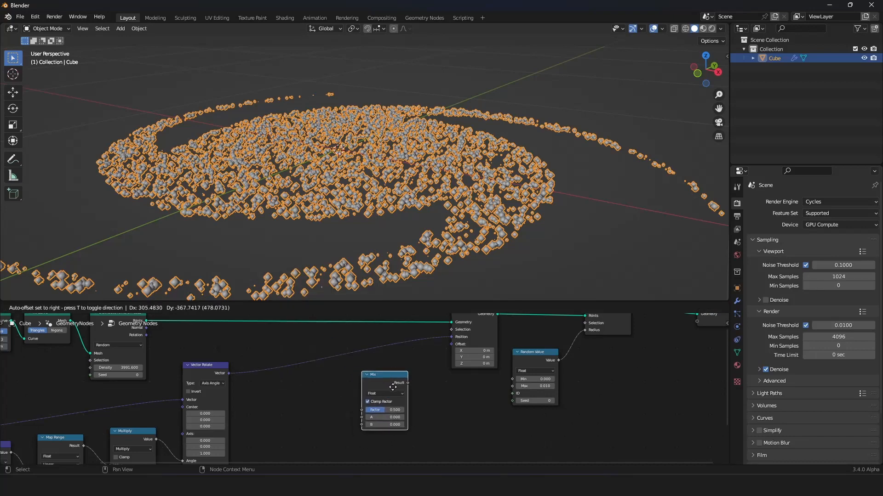
{"action": "left_click", "coordinate": [384, 378]}
Change the Mix node's data type to Color and insert it into the link between Vector Rotate and Set Position.
{"action": "scroll", "coordinate": [380, 382], "scroll_direction": "up", "scroll_amount": 1}
{"action": "left_click", "coordinate": [383, 381]}
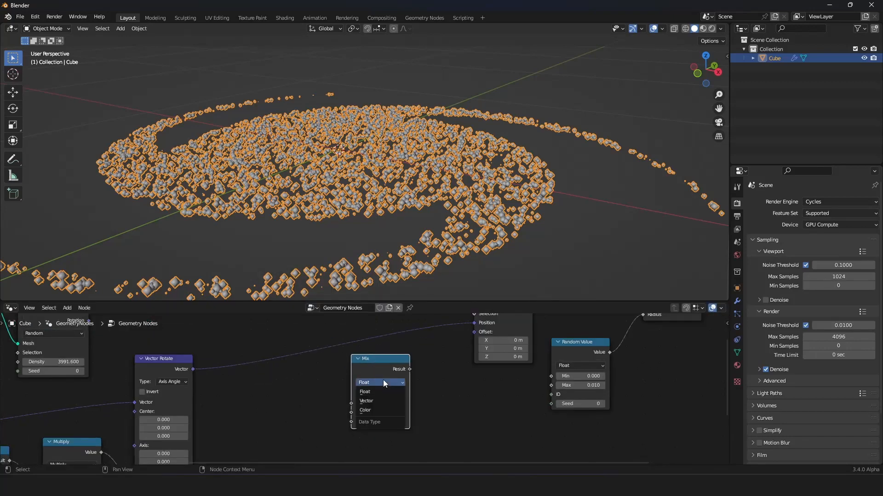
{"action": "left_click", "coordinate": [378, 411]}
{"action": "scroll", "coordinate": [431, 398], "scroll_direction": "down", "scroll_amount": 1}
{"action": "left_click_drag", "start_coordinate": [376, 369], "coordinate": [358, 342]}
{"action": "scroll", "coordinate": [357, 338], "scroll_direction": "down", "scroll_amount": 1}
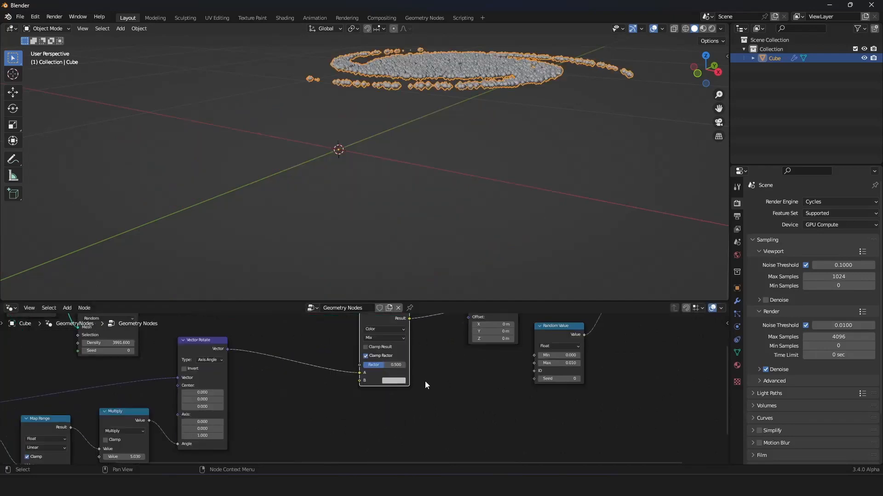
Add a Noise Texture node below the Vector Rotate link and connect its Color output to the Mix node's B input.
{"action": "key", "text": "shift+a"}
{"action": "mouse_move", "coordinate": [272, 407]}
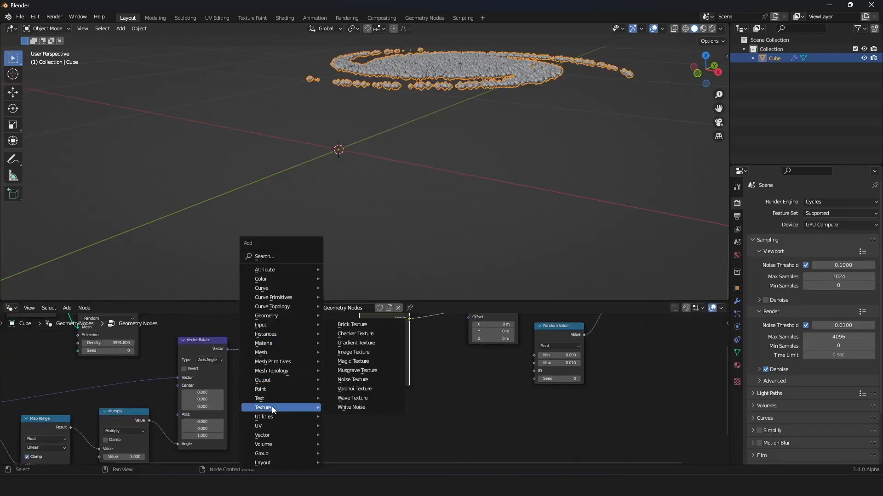
{"action": "left_click", "coordinate": [357, 379]}
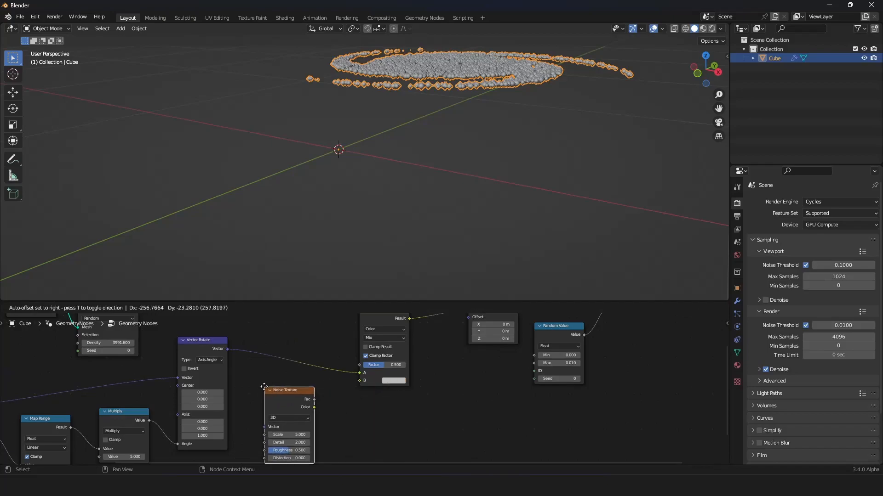
{"action": "left_click", "coordinate": [313, 409]}
{"action": "left_click_drag", "start_coordinate": [374, 382], "coordinate": [362, 379]}
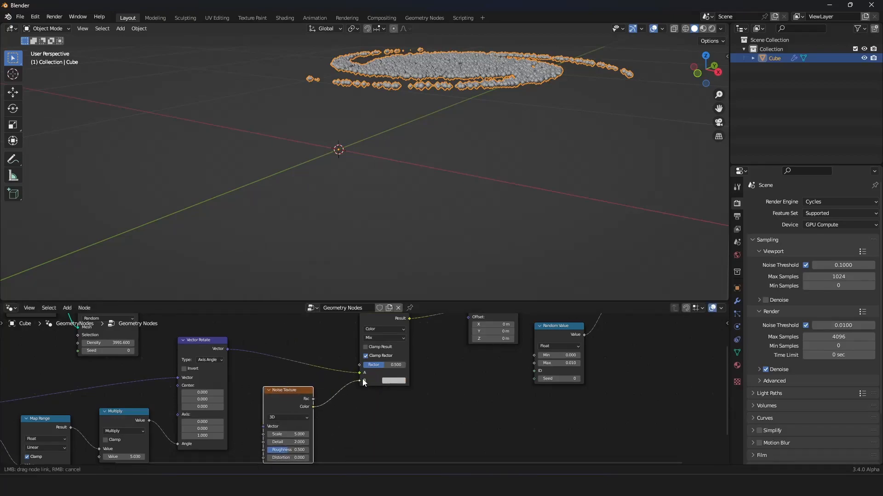
{"action": "middle_click_drag", "start_coordinate": [419, 276], "coordinate": [579, 193]}
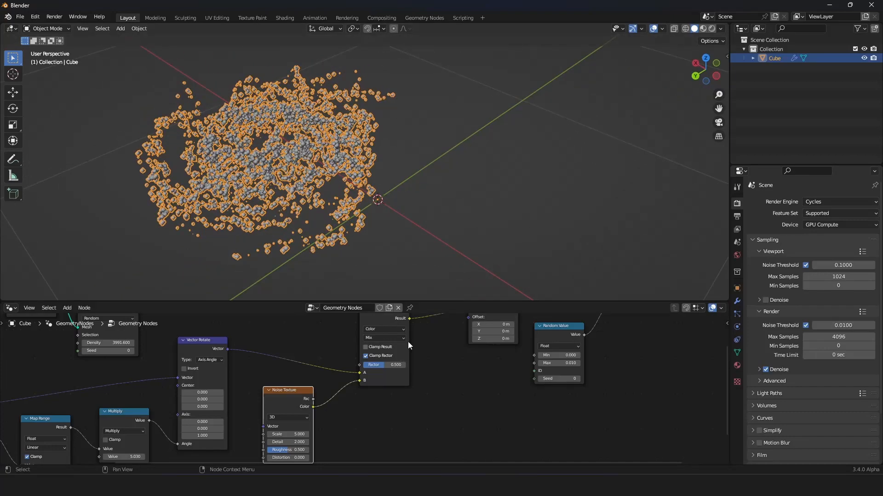
Set the Mix node's blending mode to Linear Light.
{"action": "middle_click_drag", "start_coordinate": [408, 344], "coordinate": [408, 374]}
{"action": "scroll", "coordinate": [408, 374], "scroll_direction": "up", "scroll_amount": 3}
{"action": "left_click", "coordinate": [376, 368]}
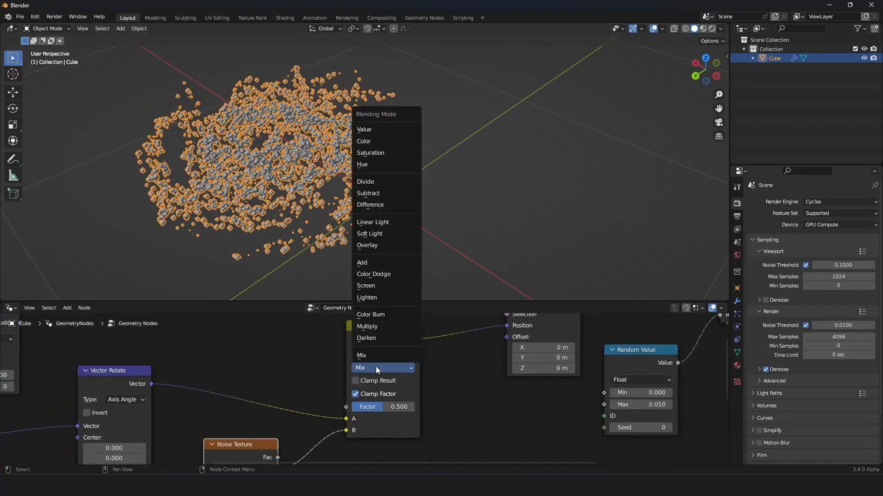
{"action": "left_click", "coordinate": [385, 221]}
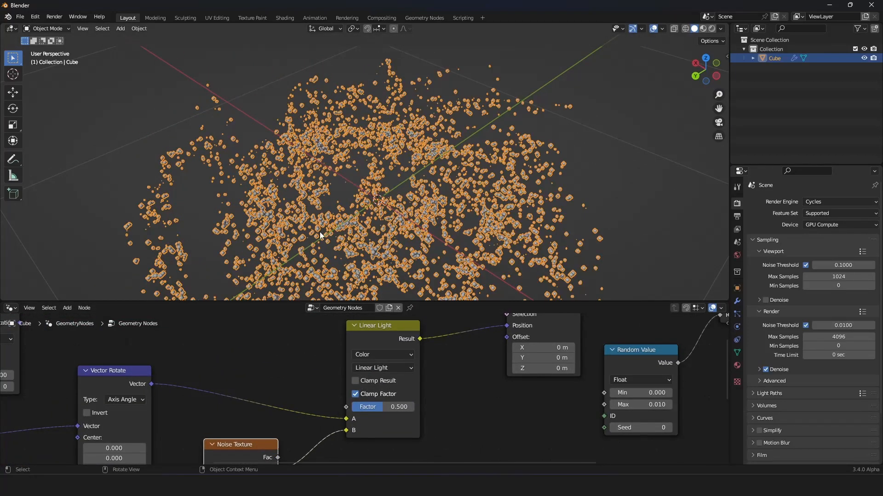
Turn off Clamp Factor on the Linear Light node and lower its Factor to about 0.097.
{"action": "middle_click_drag", "start_coordinate": [320, 233], "coordinate": [440, 204]}
{"action": "scroll", "coordinate": [429, 413], "scroll_direction": "down", "scroll_amount": 2}
{"action": "scroll", "coordinate": [374, 363], "scroll_direction": "up", "scroll_amount": 3}
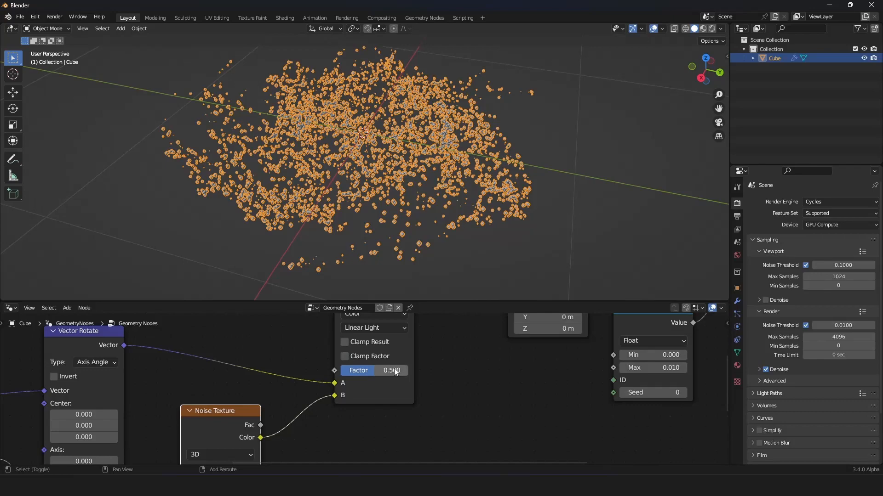
{"action": "left_click_drag", "start_coordinate": [395, 372], "coordinate": [365, 372]}
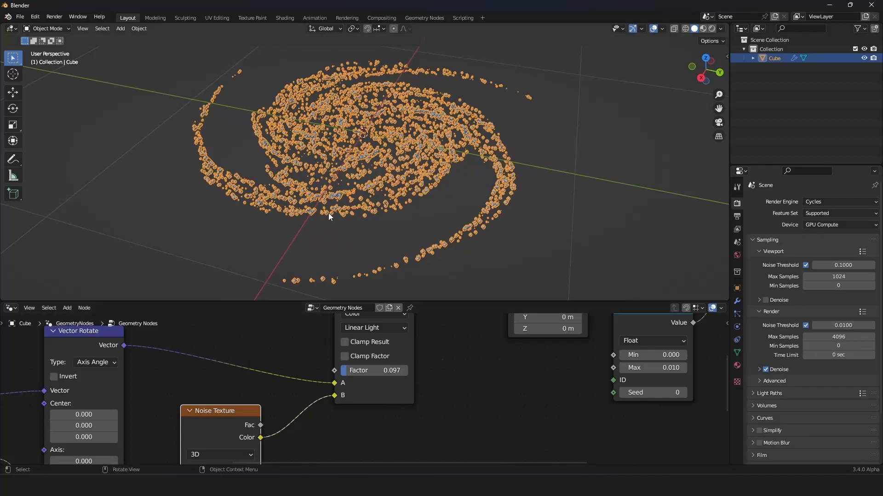
{"action": "middle_click_drag", "start_coordinate": [328, 214], "coordinate": [368, 214]}
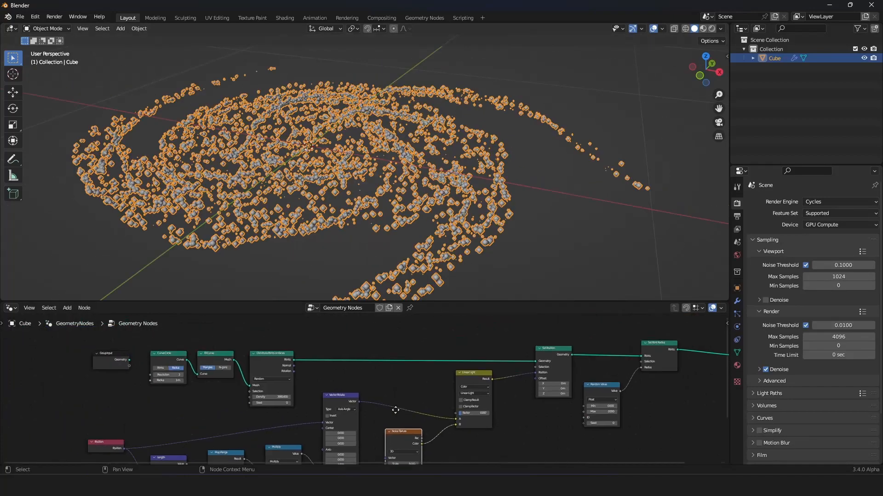
Raise the Density on Distribute Points on Faces to about 39910.6 and check the denser spiral.
{"action": "middle_click_drag", "start_coordinate": [395, 410], "coordinate": [451, 421]}
{"action": "scroll", "coordinate": [404, 418], "scroll_direction": "up", "scroll_amount": 10}
{"action": "left_click", "coordinate": [280, 432]}
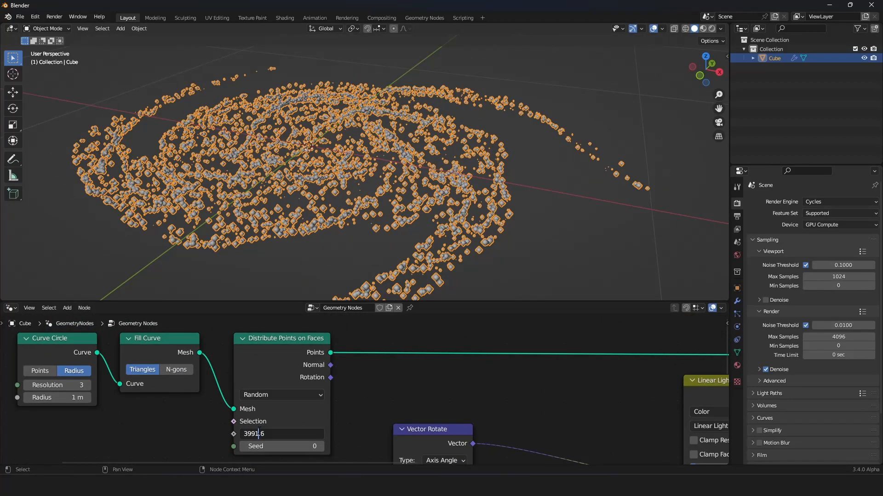
{"action": "key", "text": "Return"}
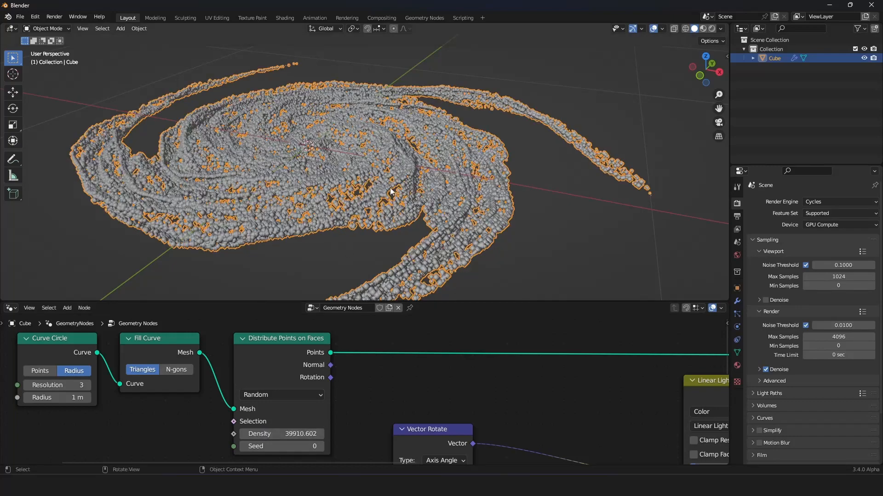
{"action": "middle_click_drag", "start_coordinate": [390, 187], "coordinate": [404, 214]}
{"action": "scroll", "coordinate": [404, 175], "scroll_direction": "up", "scroll_amount": 6}
{"action": "scroll", "coordinate": [407, 175], "scroll_direction": "down", "scroll_amount": 5}
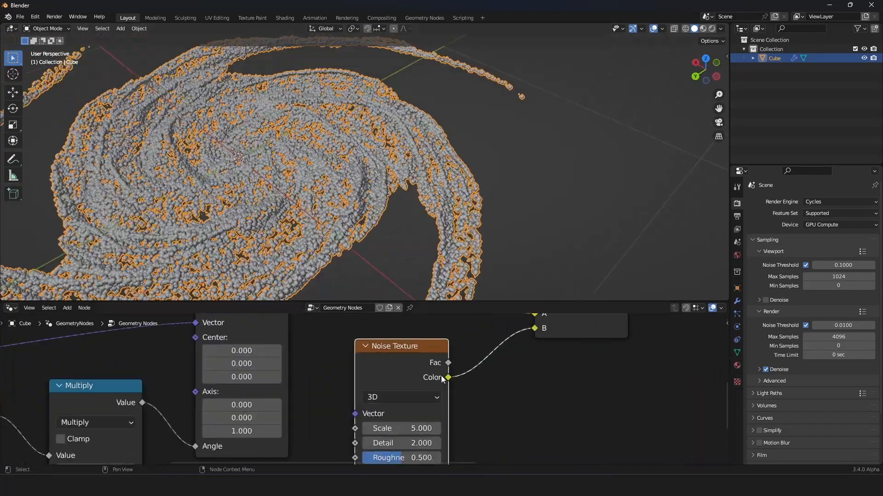
Refine the noise with Detail 8.250 and a higher Roughness, and set the Linear Light Factor to about 0.108.
{"action": "scroll", "coordinate": [441, 376], "scroll_direction": "up", "scroll_amount": 2}
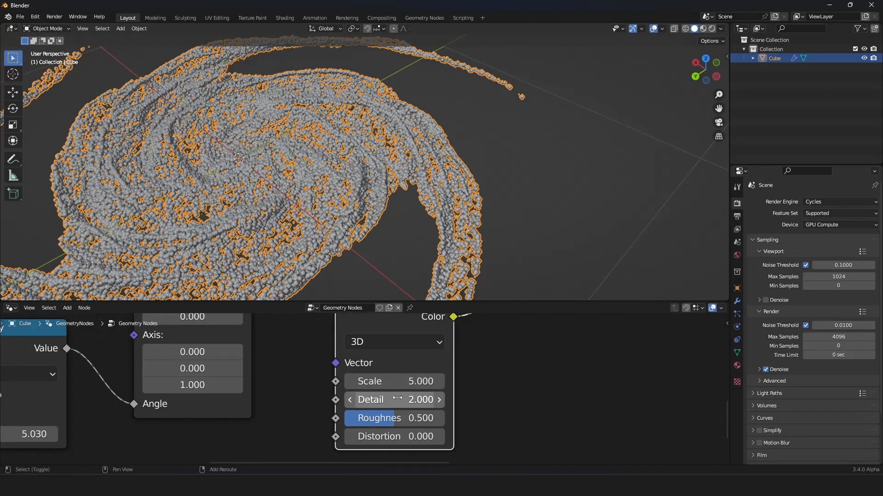
{"action": "left_click_drag", "start_coordinate": [396, 400], "coordinate": [644, 400]}
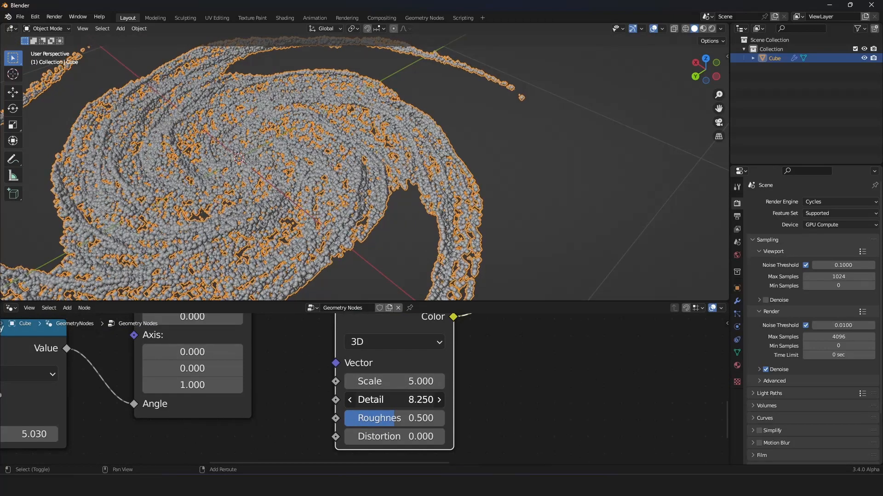
{"action": "left_click_drag", "start_coordinate": [413, 400], "coordinate": [405, 418]}
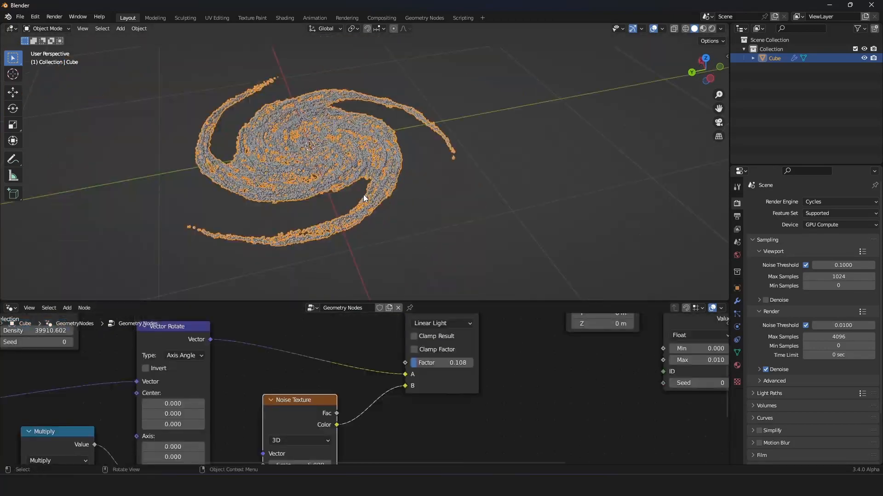
{"action": "scroll", "coordinate": [363, 195], "scroll_direction": "up", "scroll_amount": 5}
{"action": "middle_click_drag", "start_coordinate": [374, 200], "coordinate": [480, 142]}
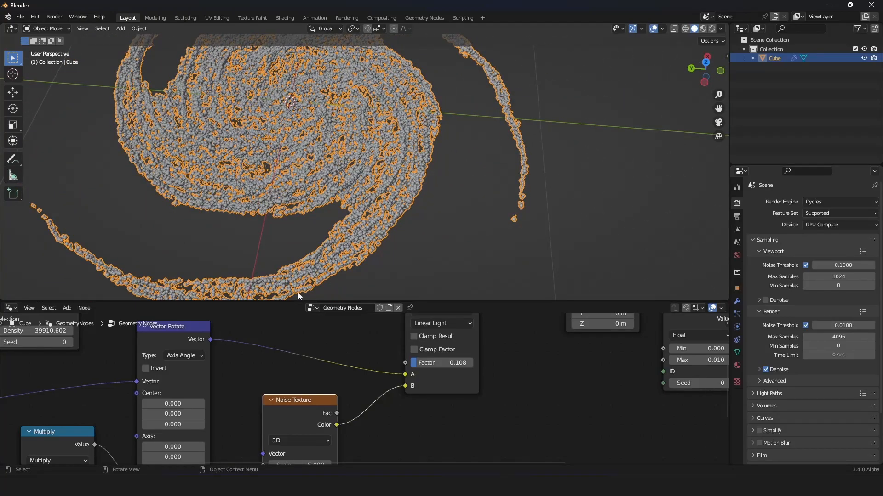
Connect the Length node's Value output to the Linear Light node's Factor input.
{"action": "scroll", "coordinate": [343, 368], "scroll_direction": "down", "scroll_amount": 5}
{"action": "scroll", "coordinate": [379, 367], "scroll_direction": "up", "scroll_amount": 1}
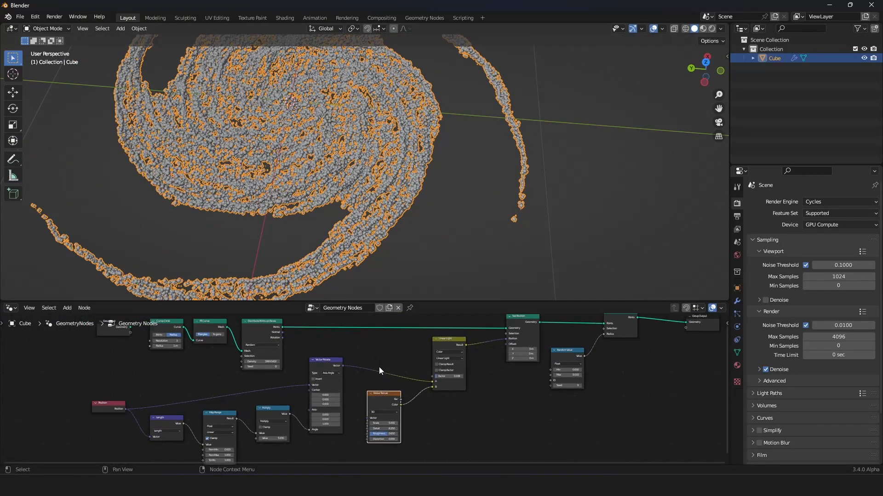
{"action": "scroll", "coordinate": [379, 367], "scroll_direction": "up", "scroll_amount": 2}
{"action": "mouse_move", "coordinate": [128, 432]}
{"action": "left_mouse_down"}
{"action": "mouse_move", "coordinate": [138, 430]}
{"action": "mouse_move", "coordinate": [125, 426]}
{"action": "left_mouse_up"}
{"action": "key", "text": "ctrl+z"}
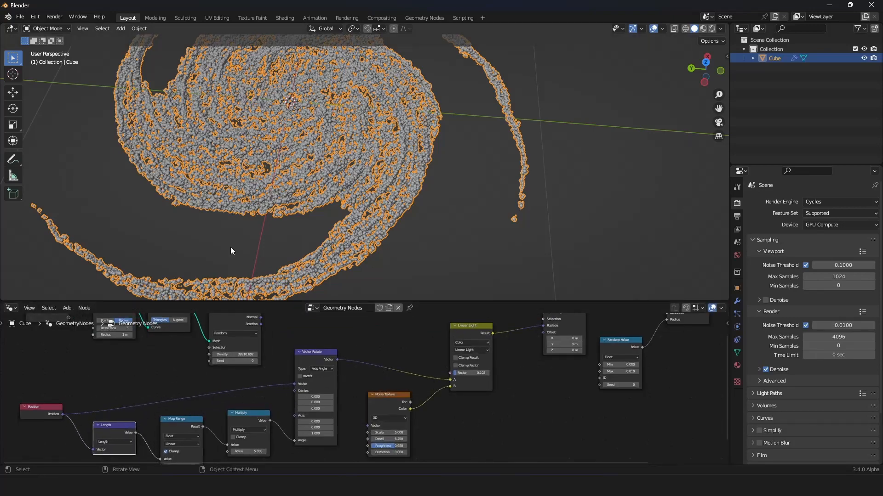
{"action": "scroll", "coordinate": [187, 411], "scroll_direction": "down", "scroll_amount": 1}
{"action": "middle_click_drag", "start_coordinate": [187, 411], "coordinate": [239, 357]}
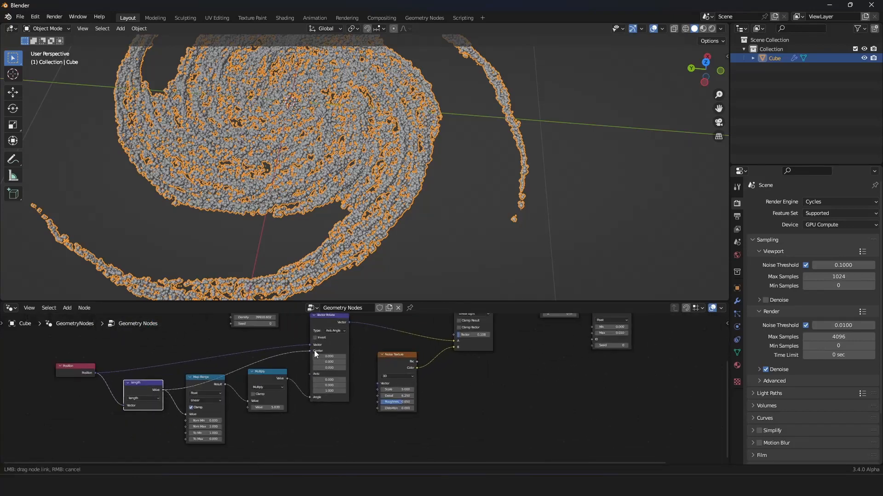
{"action": "left_click_drag", "start_coordinate": [313, 350], "coordinate": [457, 358]}
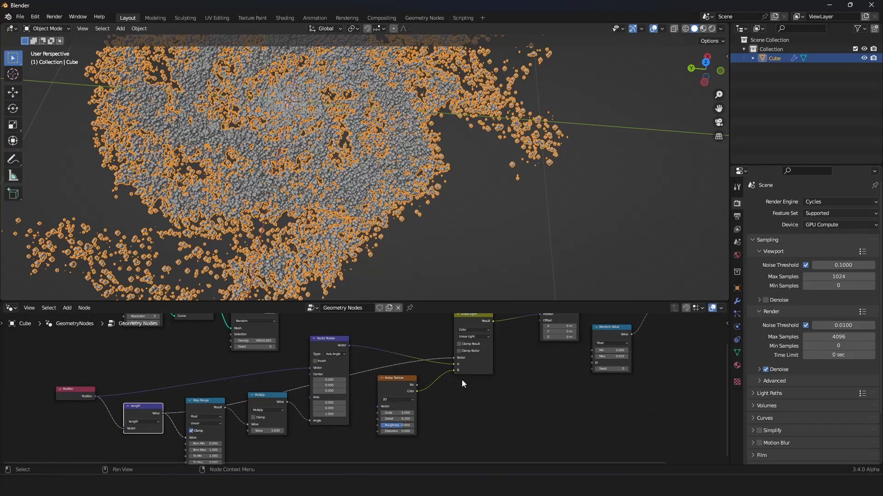
Examine how the noise scatters the points from the galaxy's center to its outer arms, from several angles and distances.
{"action": "middle_click_drag", "start_coordinate": [357, 194], "coordinate": [437, 157]}
{"action": "scroll", "coordinate": [436, 157], "scroll_direction": "up", "scroll_amount": 3}
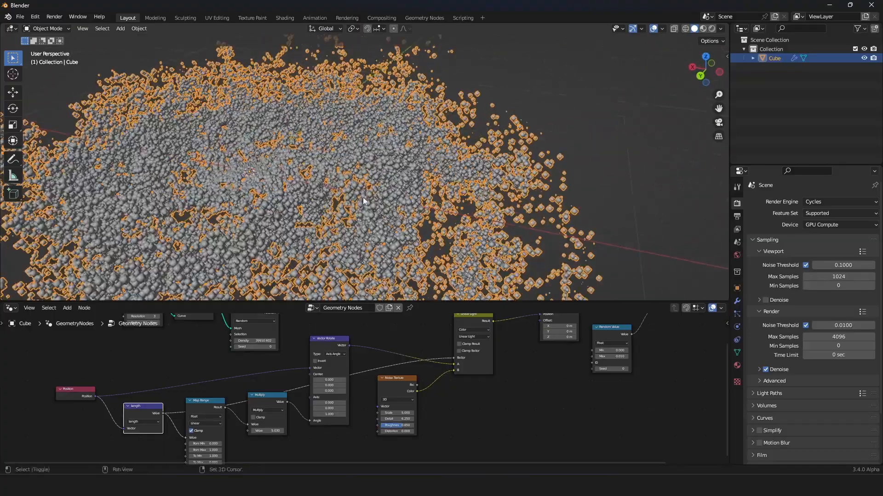
{"action": "middle_click_drag", "start_coordinate": [363, 202], "coordinate": [408, 125], "text": "shift"}
{"action": "scroll", "coordinate": [400, 235], "scroll_direction": "down", "scroll_amount": 3}
{"action": "scroll", "coordinate": [421, 284], "scroll_direction": "up", "scroll_amount": 4}
{"action": "scroll", "coordinate": [297, 153], "scroll_direction": "down", "scroll_amount": 7}
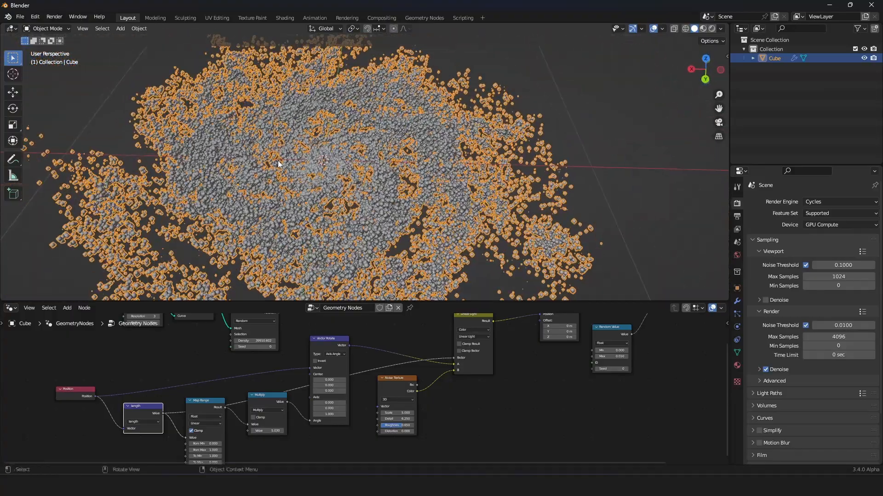
{"action": "mouse_move", "coordinate": [445, 212]}
{"action": "middle_mouse_down"}
{"action": "mouse_move", "coordinate": [422, 222]}
{"action": "mouse_move", "coordinate": [432, 187]}
{"action": "mouse_move", "coordinate": [441, 207]}
{"action": "middle_mouse_up"}
{"action": "scroll", "coordinate": [441, 207], "scroll_direction": "up", "scroll_amount": 5}
{"action": "scroll", "coordinate": [393, 346], "scroll_direction": "down", "scroll_amount": 4}
Add a ColorRamp node on the link between Length and the Linear Light Factor, and place it below the Noise Texture node.
{"action": "scroll", "coordinate": [365, 409], "scroll_direction": "up", "scroll_amount": 5}
{"action": "key", "text": "shift+a"}
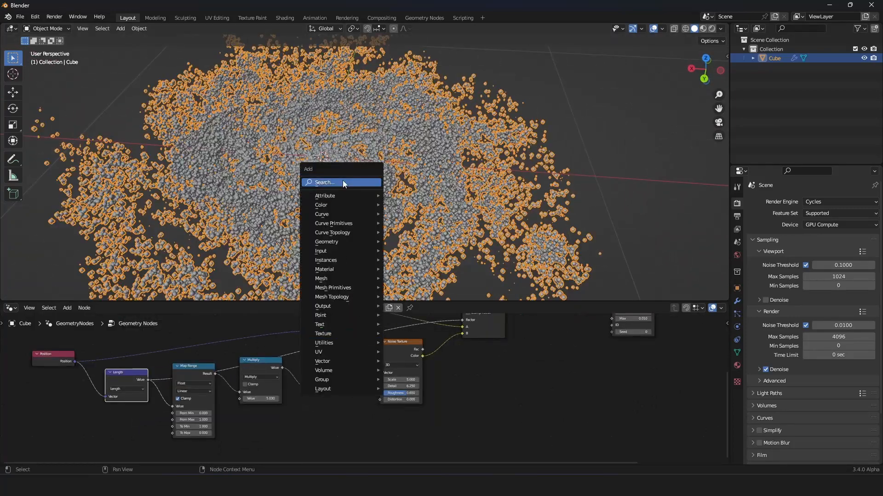
{"action": "left_click", "coordinate": [344, 182]}
{"action": "type", "text": "colo"}
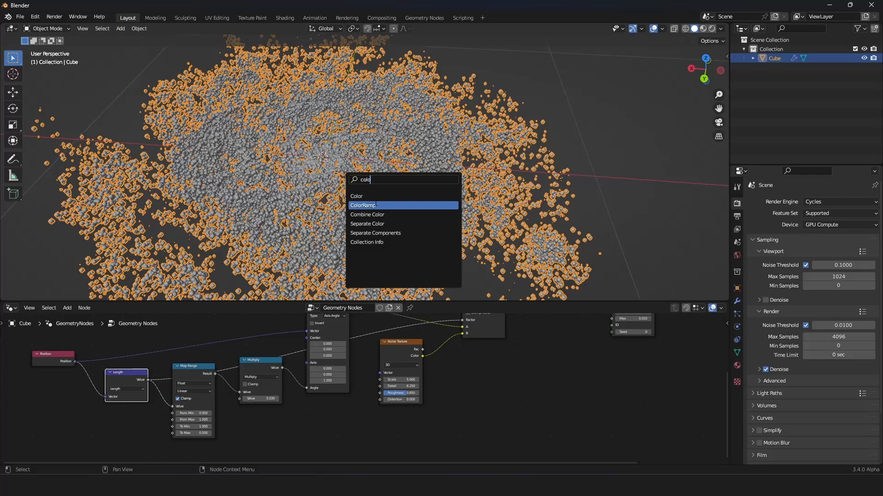
{"action": "left_click", "coordinate": [363, 206]}
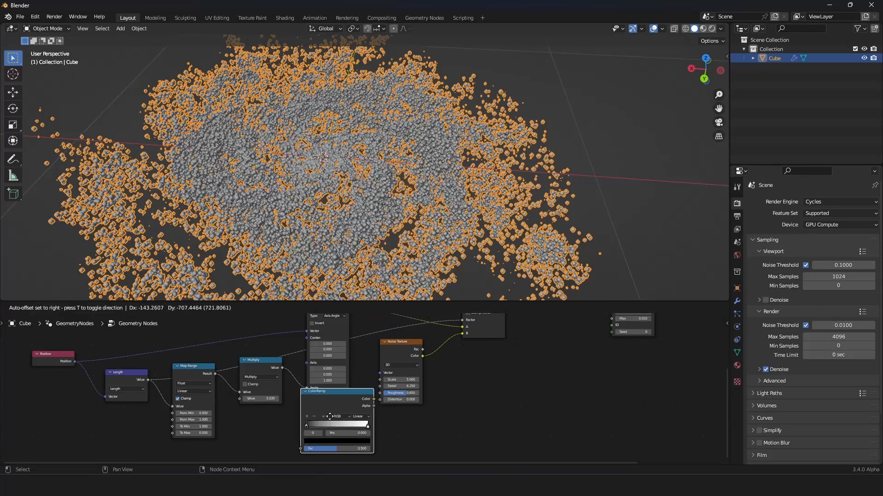
{"action": "left_click", "coordinate": [350, 359]}
{"action": "left_click_drag", "start_coordinate": [350, 358], "coordinate": [386, 439]}
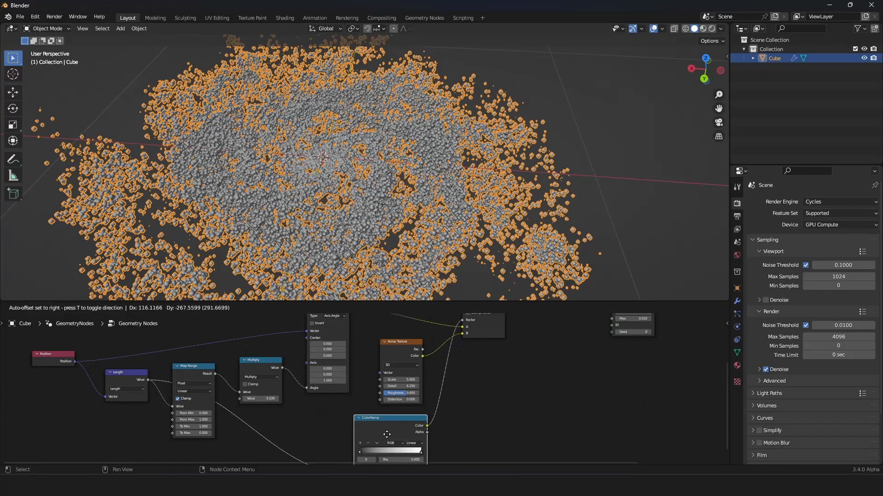
{"action": "scroll", "coordinate": [422, 323], "scroll_direction": "up", "scroll_amount": 4}
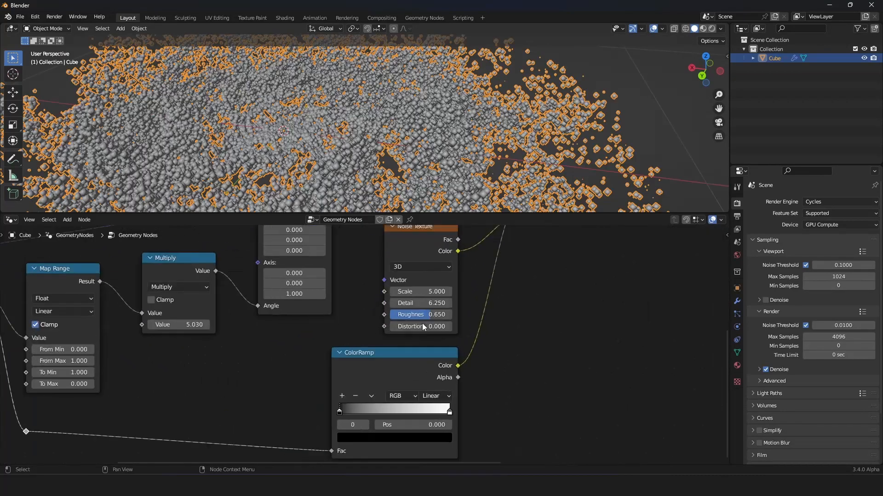
{"action": "middle_click_drag", "start_coordinate": [415, 343], "coordinate": [390, 296]}
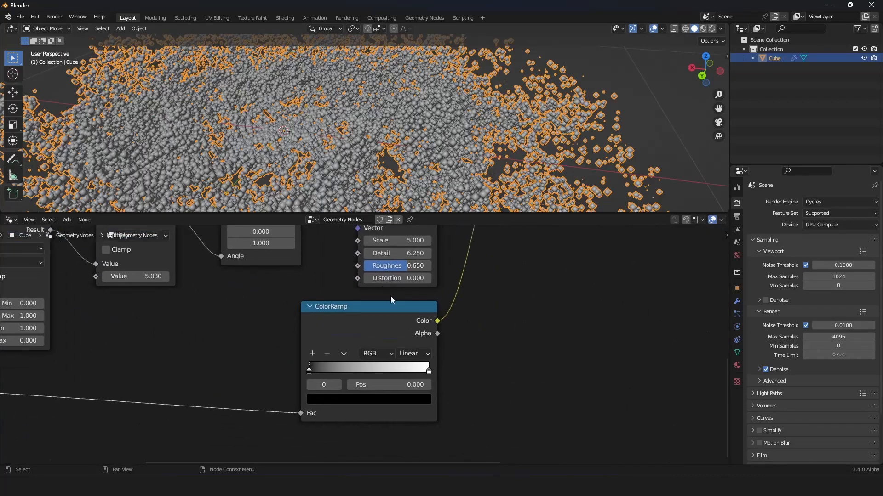
Set the ColorRamp's interpolation to Ease and inspect the points around the galaxy's center.
{"action": "left_click", "coordinate": [427, 354]}
{"action": "left_click", "coordinate": [418, 363]}
{"action": "scroll", "coordinate": [365, 164], "scroll_direction": "down", "scroll_amount": 3}
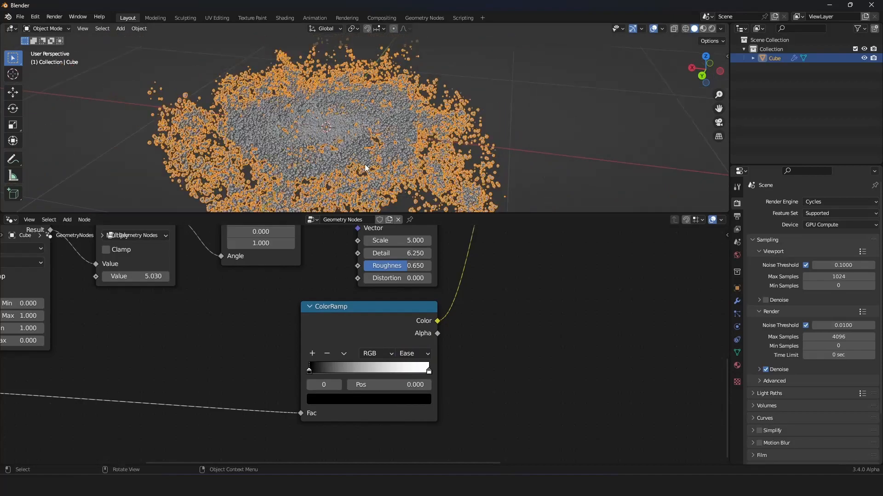
{"action": "mouse_move", "coordinate": [365, 164]}
{"action": "middle_mouse_down"}
{"action": "mouse_move", "coordinate": [396, 181]}
{"action": "mouse_move", "coordinate": [377, 165]}
{"action": "middle_mouse_up"}
{"action": "scroll", "coordinate": [380, 168], "scroll_direction": "up", "scroll_amount": 4}
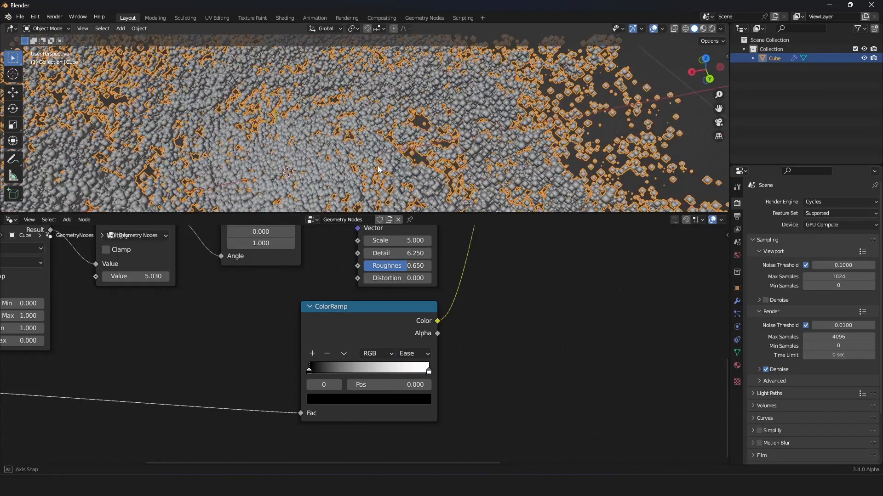
Set the Value of the ColorRamp's black stop to 0.1 and check the galaxy's shape.
{"action": "left_click", "coordinate": [344, 398]}
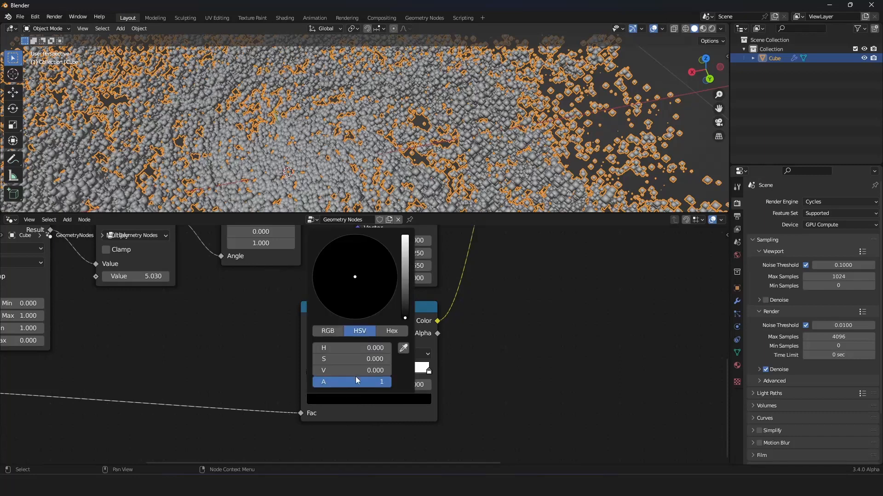
{"action": "left_click", "coordinate": [353, 371]}
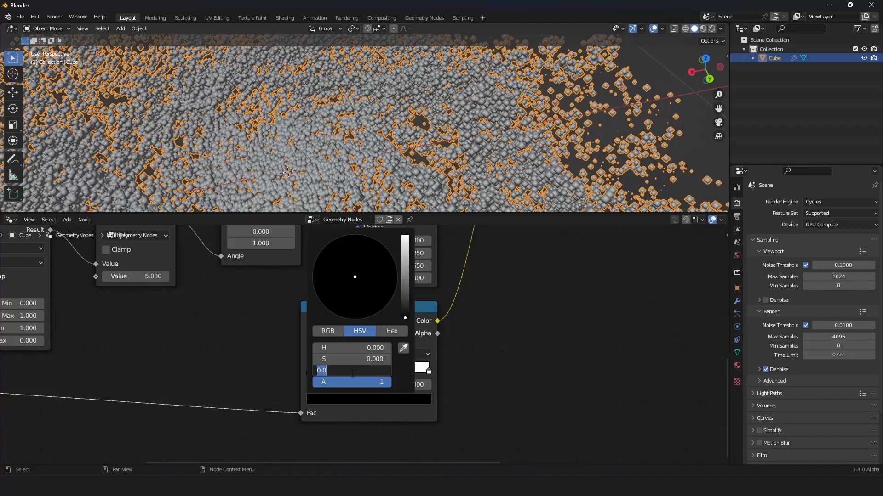
{"action": "type", "text": ".1"}
{"action": "key", "text": "Return"}
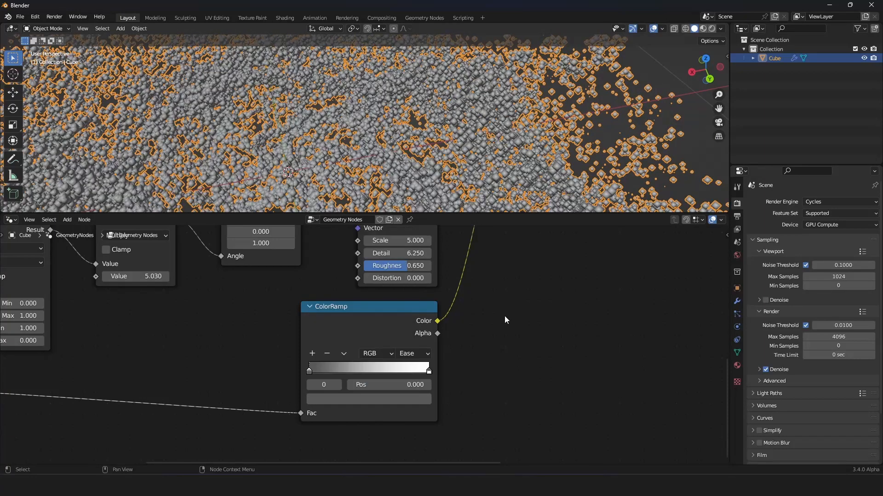
{"action": "scroll", "coordinate": [460, 97], "scroll_direction": "down", "scroll_amount": 4}
{"action": "mouse_move", "coordinate": [460, 98]}
{"action": "middle_mouse_down"}
{"action": "mouse_move", "coordinate": [445, 86]}
{"action": "mouse_move", "coordinate": [450, 91]}
{"action": "middle_mouse_up"}
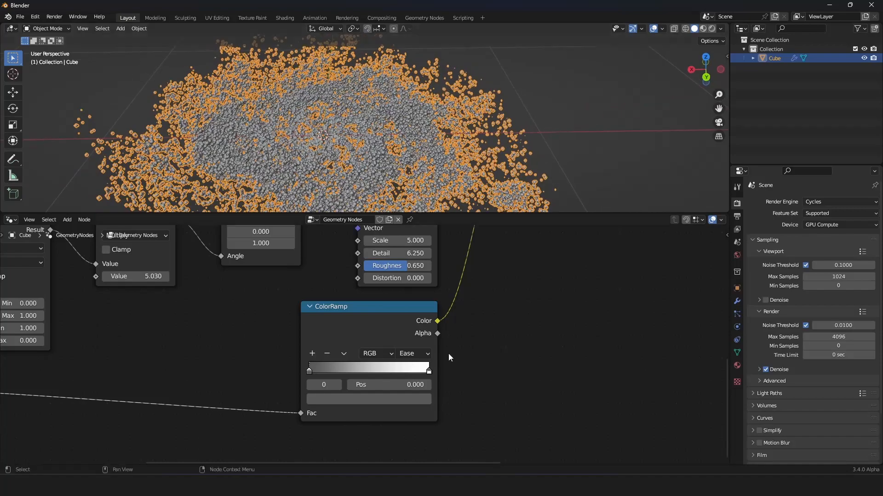
Darken the ColorRamp's white stop at position 1.000 to gray and check the tighter spiral arms.
{"action": "left_click", "coordinate": [430, 372]}
{"action": "left_click", "coordinate": [417, 398]}
{"action": "left_click_drag", "start_coordinate": [385, 371], "coordinate": [342, 371]}
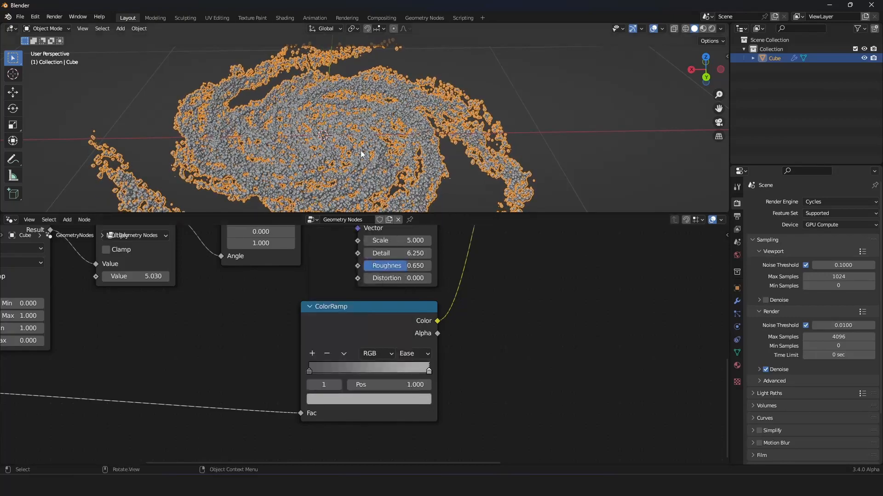
{"action": "scroll", "coordinate": [361, 153], "scroll_direction": "down", "scroll_amount": 4}
{"action": "middle_click_drag", "start_coordinate": [360, 154], "coordinate": [301, 134]}
{"action": "scroll", "coordinate": [382, 181], "scroll_direction": "up", "scroll_amount": 5}
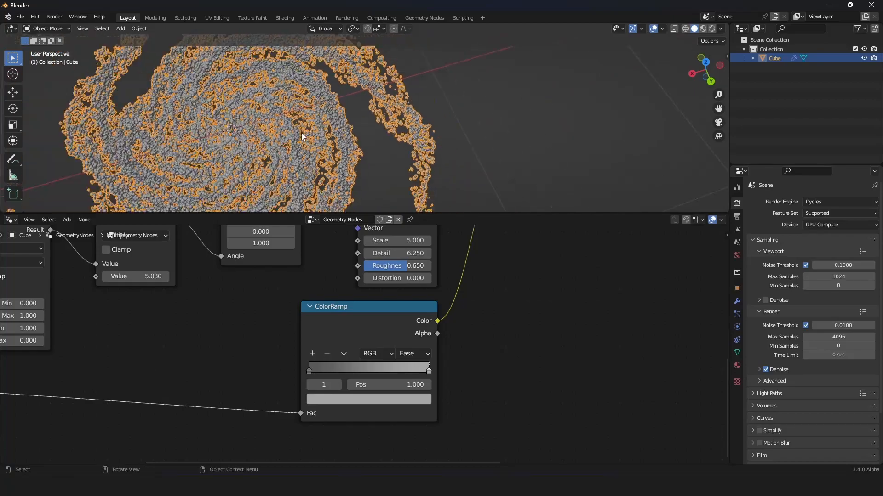
Lighten the ColorRamp's end stop slightly and raise the Noise Texture's Roughness to 0.737.
{"action": "left_click_drag", "start_coordinate": [392, 352], "coordinate": [462, 352], "text": "shift"}
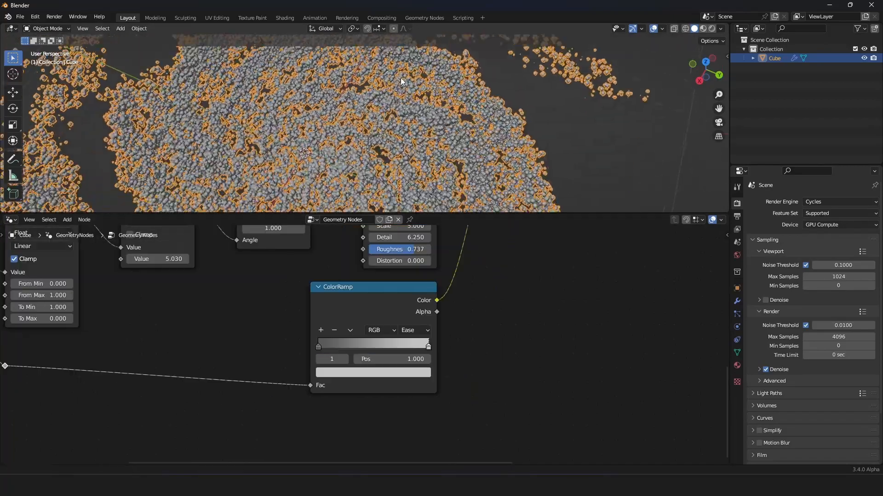
{"action": "scroll", "coordinate": [401, 78], "scroll_direction": "down", "scroll_amount": 4}
{"action": "middle_click_drag", "start_coordinate": [397, 107], "coordinate": [445, 142]}
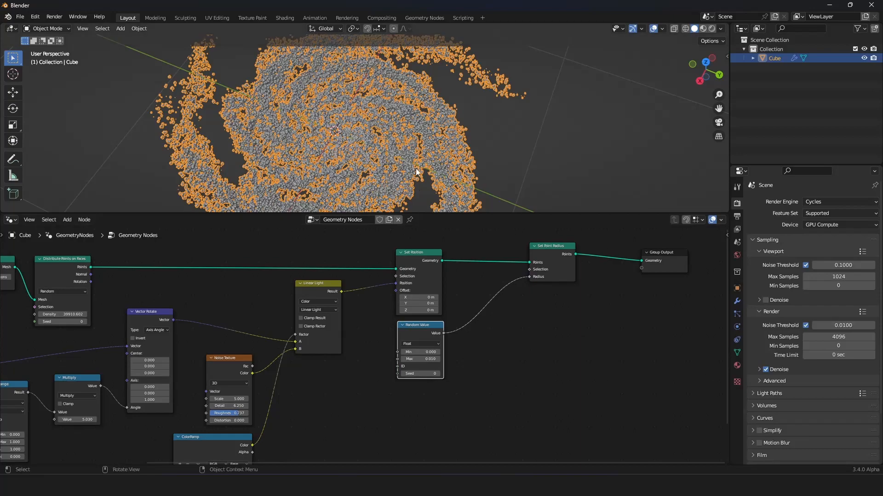
Examine the spiral's point distribution from several distances and review the node links from Length to Set Point Radius.
{"action": "scroll", "coordinate": [416, 168], "scroll_direction": "down", "scroll_amount": 4}
{"action": "middle_click_drag", "start_coordinate": [413, 167], "coordinate": [489, 74]}
{"action": "scroll", "coordinate": [402, 134], "scroll_direction": "up", "scroll_amount": 5}
{"action": "scroll", "coordinate": [402, 133], "scroll_direction": "down", "scroll_amount": 4}
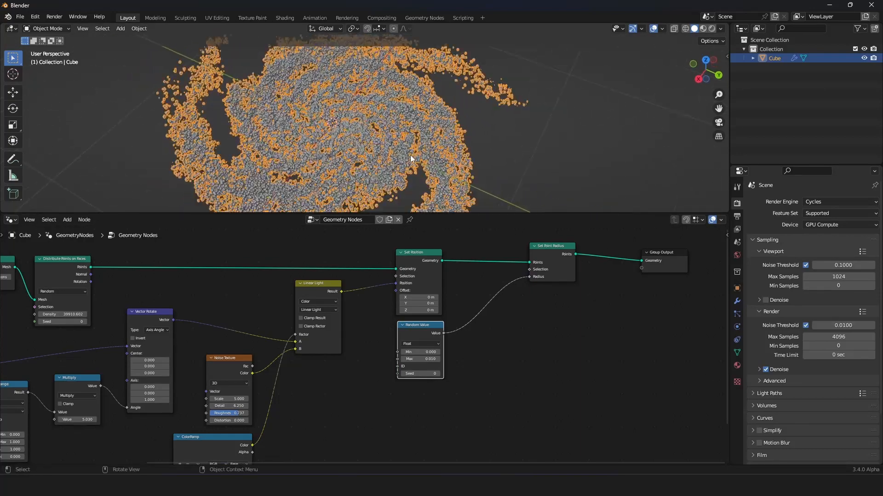
{"action": "scroll", "coordinate": [489, 73], "scroll_direction": "up", "scroll_amount": 5}
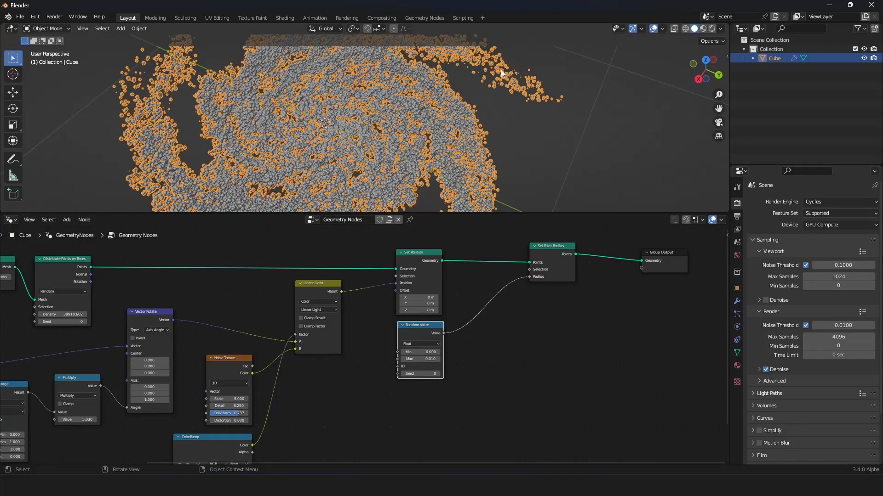
{"action": "scroll", "coordinate": [359, 353], "scroll_direction": "down", "scroll_amount": 5}
{"action": "middle_click_drag", "start_coordinate": [355, 378], "coordinate": [390, 351]}
{"action": "scroll", "coordinate": [392, 353], "scroll_direction": "up", "scroll_amount": 3}
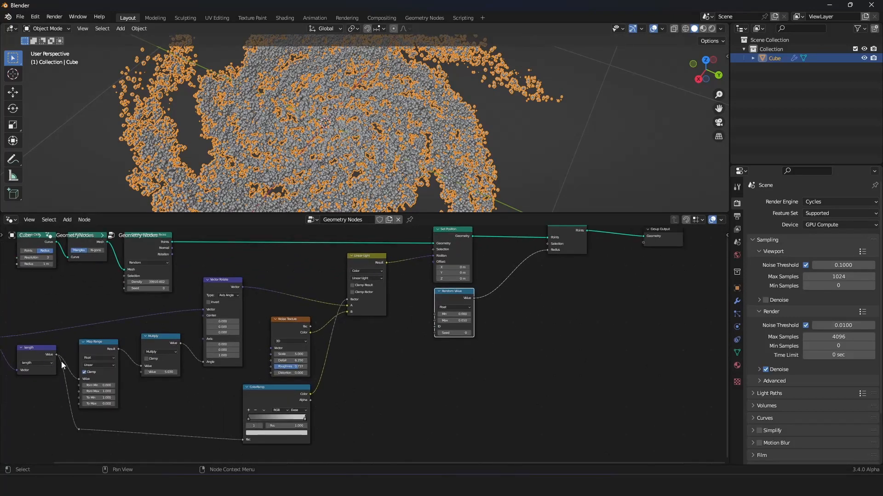
{"action": "middle_click_drag", "start_coordinate": [393, 300], "coordinate": [358, 319]}
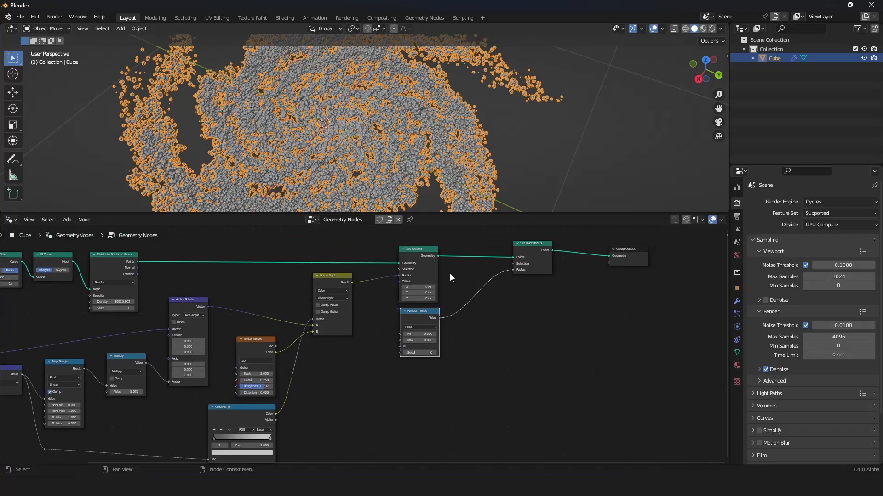
Duplicate the Linear Light node and insert the copy between Random Value and the Set Point Radius node's Radius.
{"action": "left_click", "coordinate": [331, 284]}
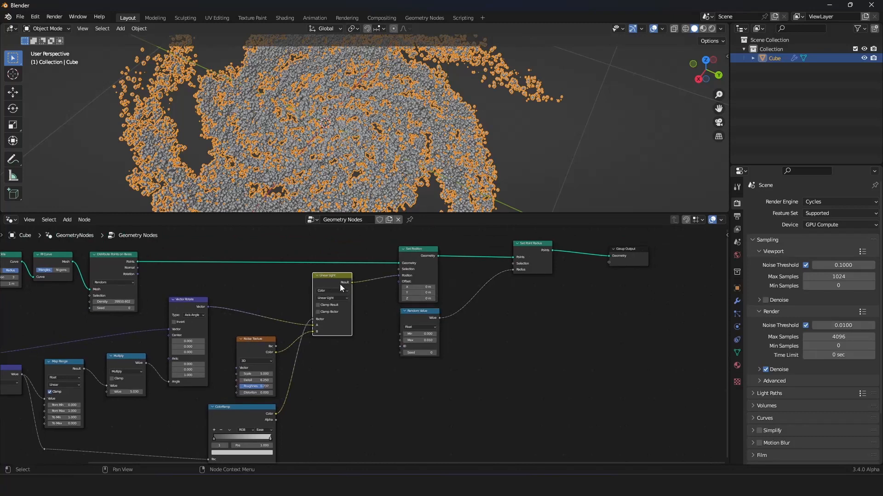
{"action": "key", "text": "shift+d"}
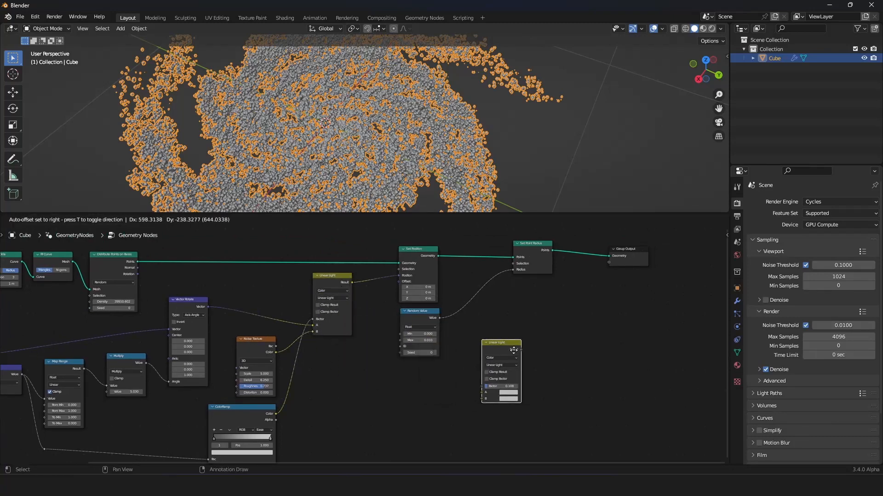
{"action": "left_click", "coordinate": [491, 297]}
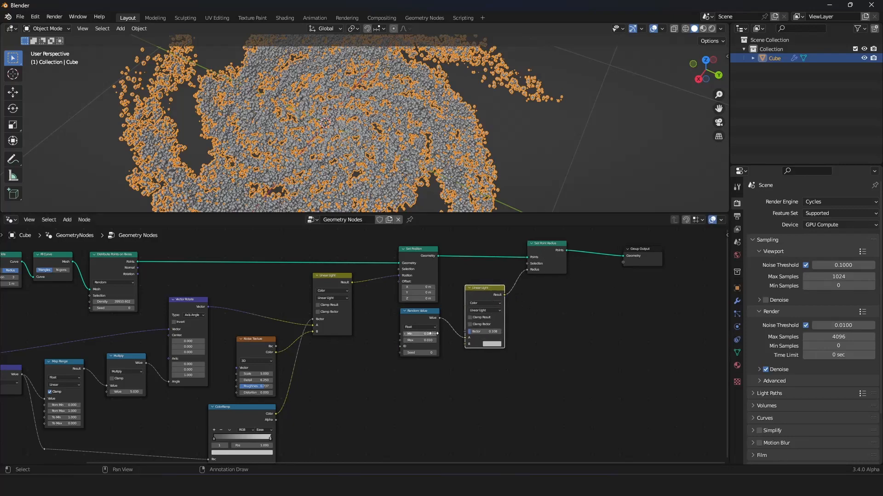
Switch the duplicated node's blending mode to Mix and set its B color to black.
{"action": "scroll", "coordinate": [414, 324], "scroll_direction": "up", "scroll_amount": 2}
{"action": "scroll", "coordinate": [414, 324], "scroll_direction": "up", "scroll_amount": 1}
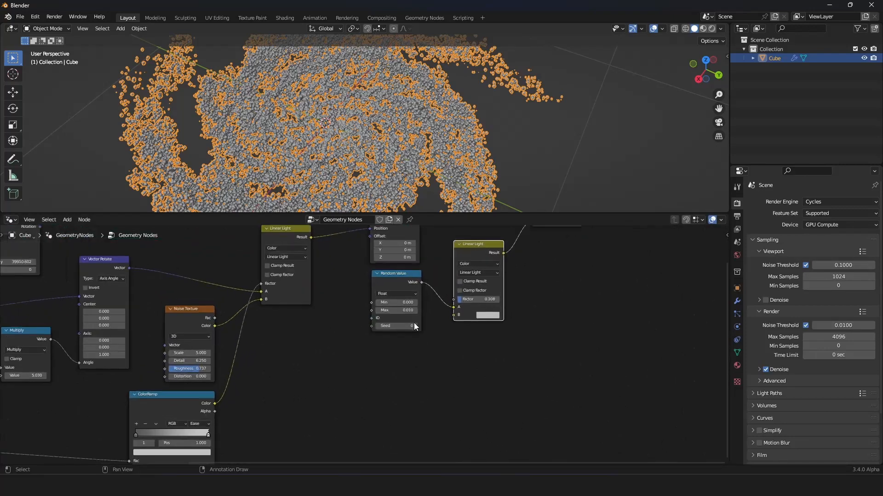
{"action": "left_click", "coordinate": [475, 274]}
{"action": "left_click", "coordinate": [478, 277]}
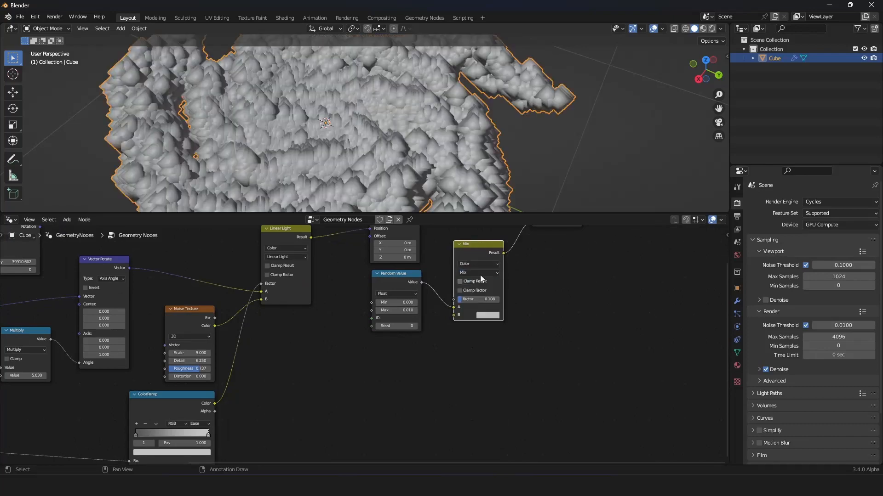
{"action": "left_click", "coordinate": [487, 317]}
{"action": "left_click_drag", "start_coordinate": [537, 236], "coordinate": [543, 266]}
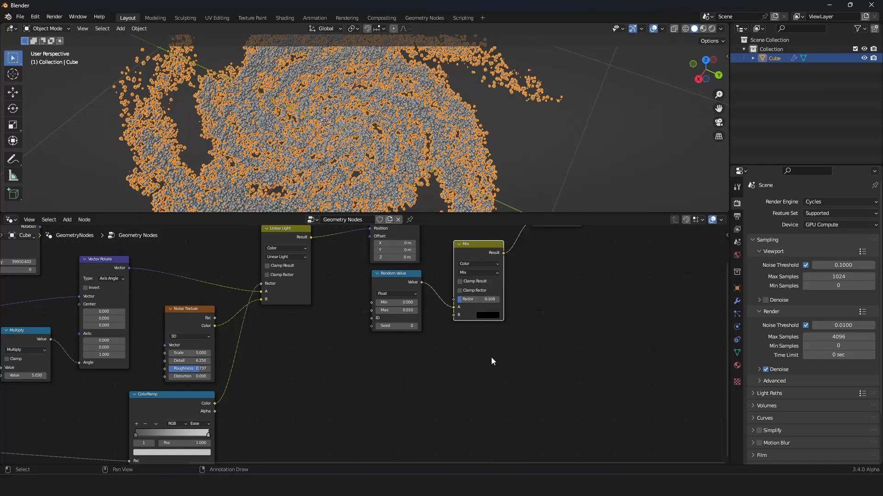
Connect the Length node's Value to the new Mix node's Factor, route the link beneath the other nodes, and inspect the outer points.
{"action": "scroll", "coordinate": [426, 383], "scroll_direction": "down", "scroll_amount": 4}
{"action": "scroll", "coordinate": [476, 370], "scroll_direction": "up", "scroll_amount": 2}
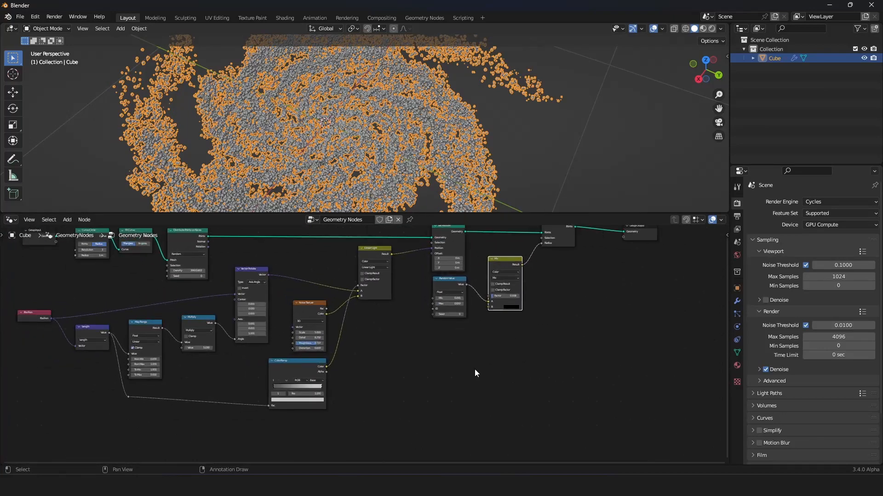
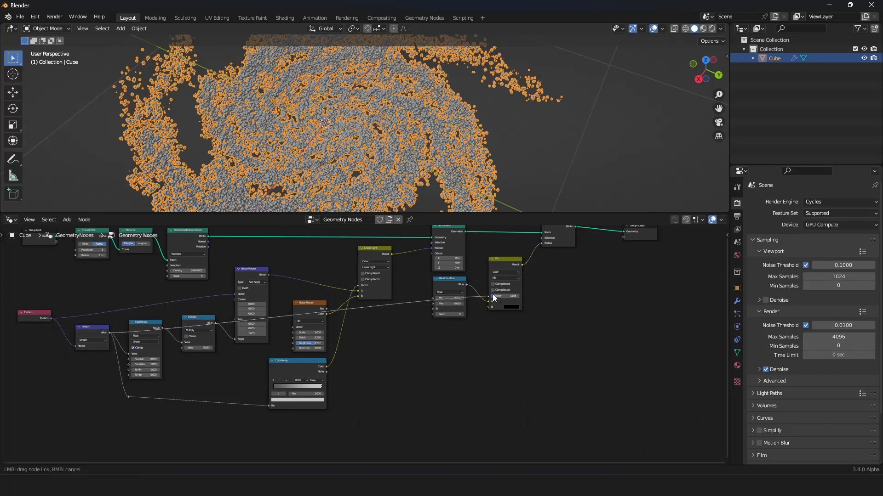
{"action": "left_click_drag", "start_coordinate": [493, 298], "coordinate": [493, 297]}
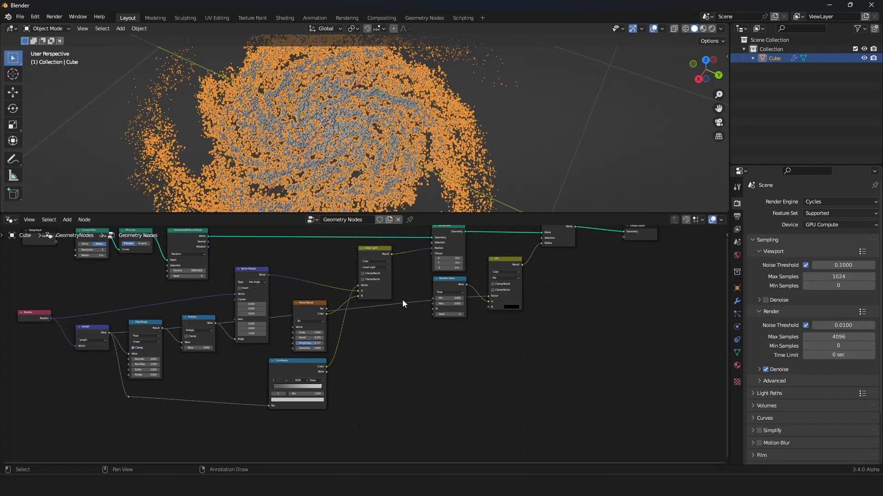
{"action": "key", "text": "g"}
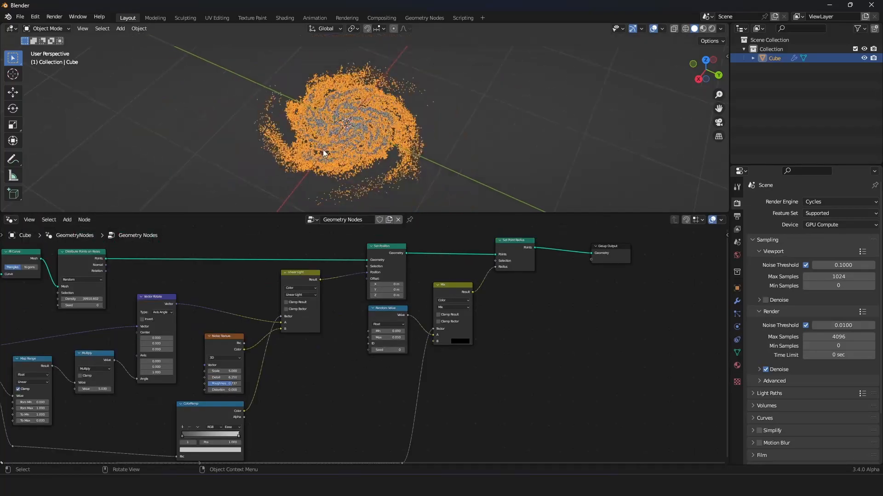
{"action": "middle_click_drag", "start_coordinate": [321, 150], "coordinate": [385, 126]}
{"action": "scroll", "coordinate": [369, 124], "scroll_direction": "up", "scroll_amount": 6}
{"action": "scroll", "coordinate": [339, 108], "scroll_direction": "down", "scroll_amount": 5}
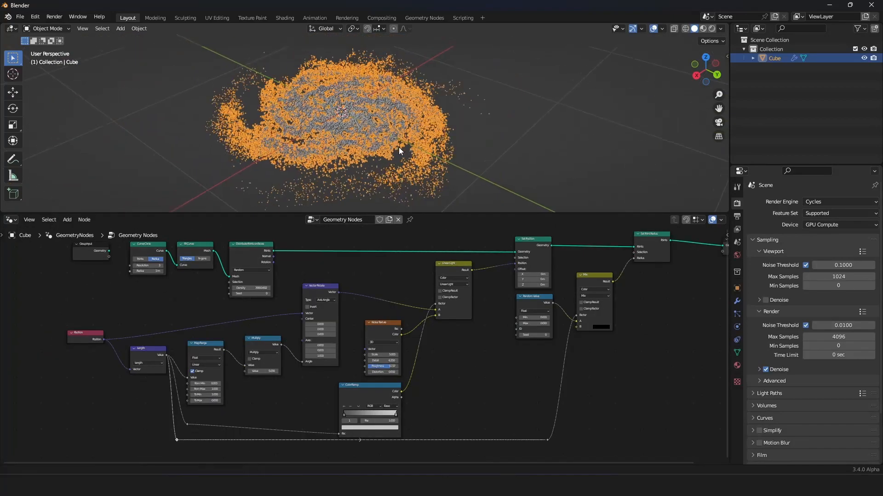
{"action": "scroll", "coordinate": [399, 147], "scroll_direction": "up", "scroll_amount": 6}
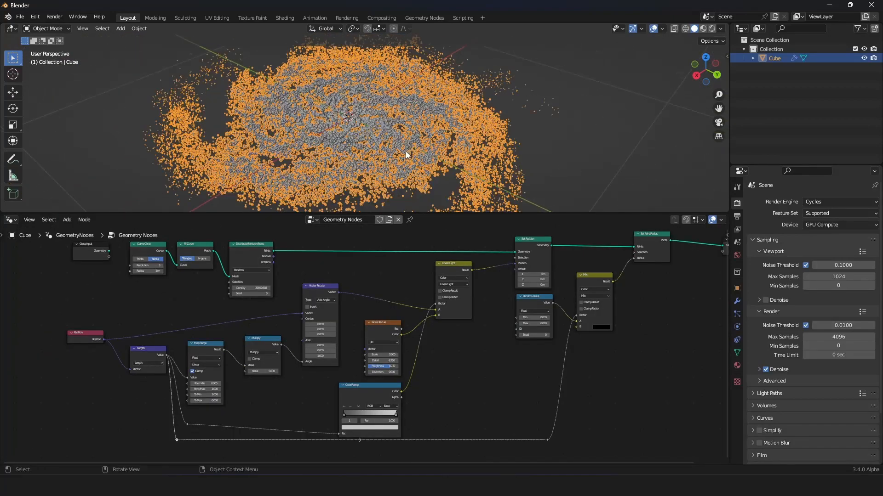
{"action": "middle_click_drag", "start_coordinate": [406, 151], "coordinate": [440, 165]}
Raise the Multiply node's value to 5.260 to increase the spiral's rotation.
{"action": "scroll", "coordinate": [377, 316], "scroll_direction": "down", "scroll_amount": 2}
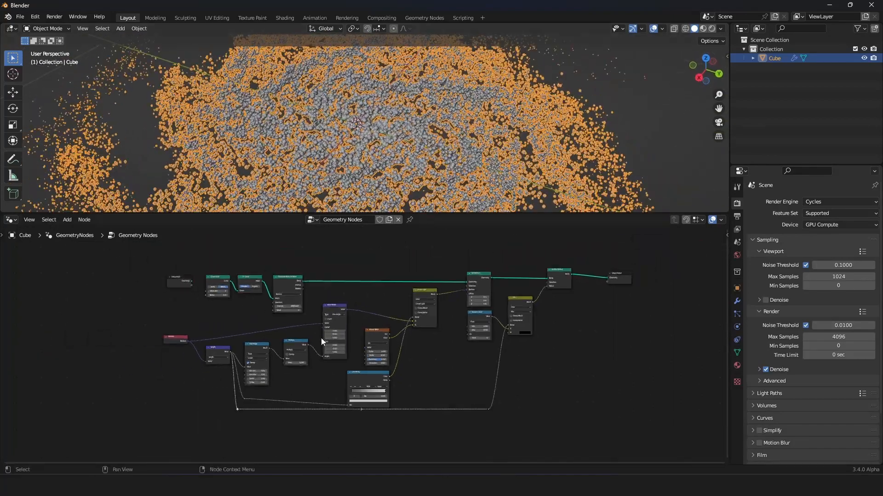
{"action": "scroll", "coordinate": [377, 316], "scroll_direction": "up", "scroll_amount": 2}
{"action": "scroll", "coordinate": [377, 317], "scroll_direction": "up", "scroll_amount": 2}
{"action": "scroll", "coordinate": [371, 308], "scroll_direction": "up", "scroll_amount": 2}
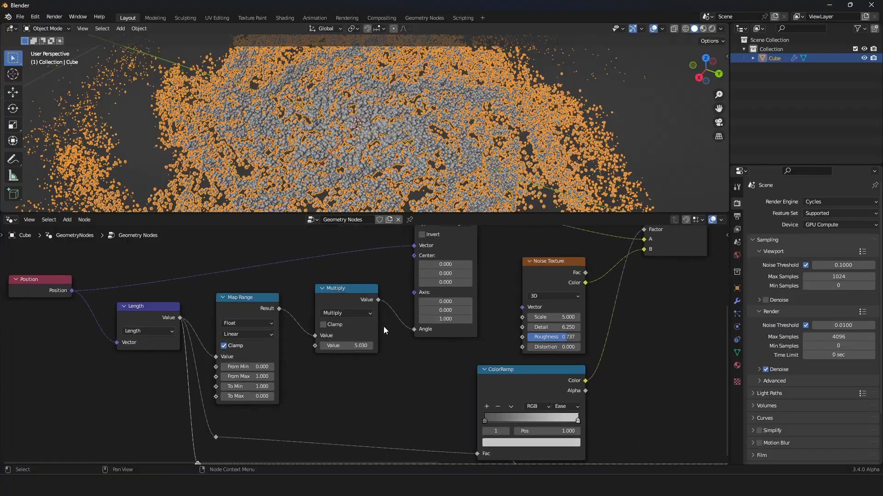
{"action": "mouse_move", "coordinate": [345, 345]}
{"action": "left_mouse_down"}
{"action": "mouse_move", "coordinate": [337, 345]}
{"action": "mouse_move", "coordinate": [353, 345]}
{"action": "left_mouse_up"}
Add a Scene Time node, connect its Seconds output to the Multiply node's second Value, and play the animation to check the rotation.
{"action": "scroll", "coordinate": [377, 326], "scroll_direction": "down", "scroll_amount": 3}
{"action": "scroll", "coordinate": [351, 355], "scroll_direction": "up", "scroll_amount": 2}
{"action": "key", "text": "shift+a"}
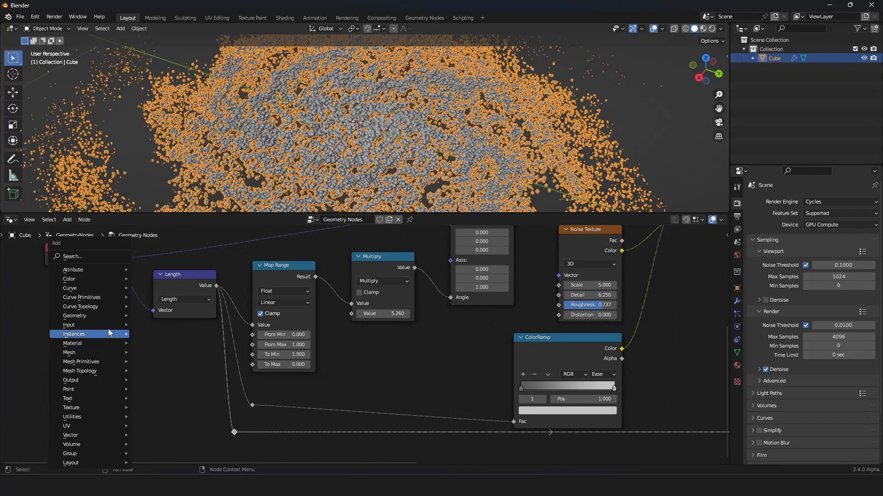
{"action": "left_click", "coordinate": [90, 258]}
{"action": "type", "text": "sce"}
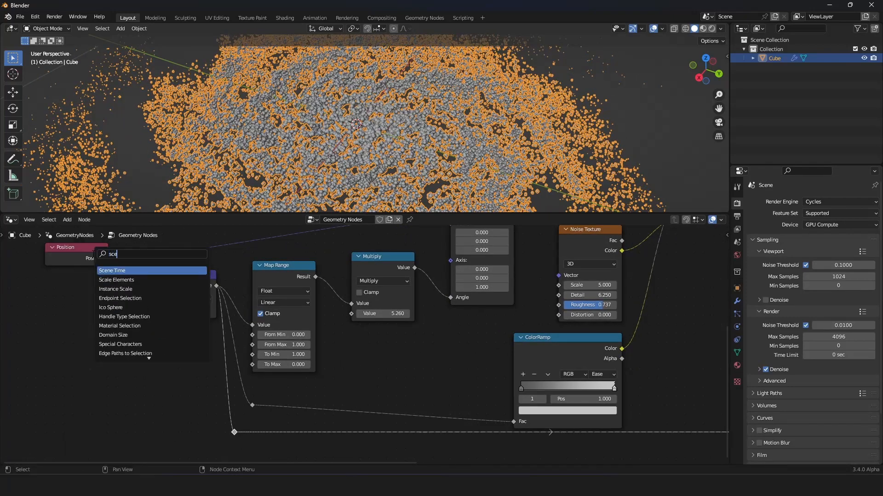
{"action": "key", "text": "Return"}
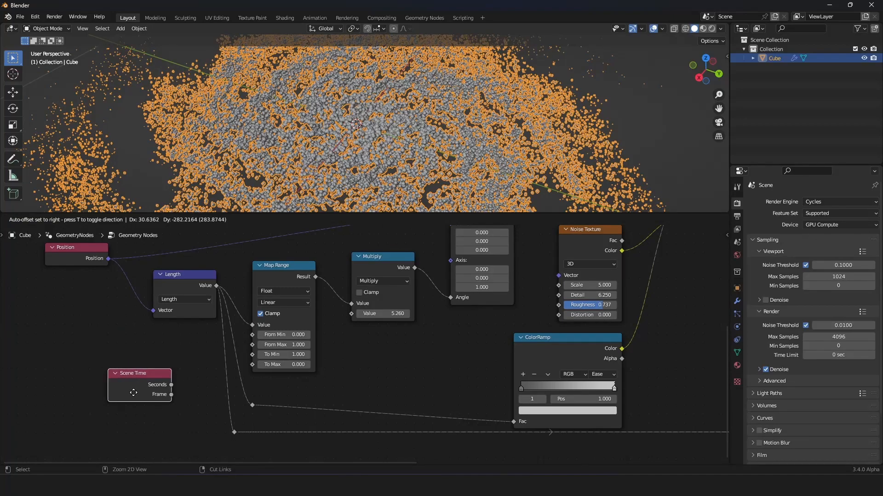
{"action": "left_click", "coordinate": [166, 389]}
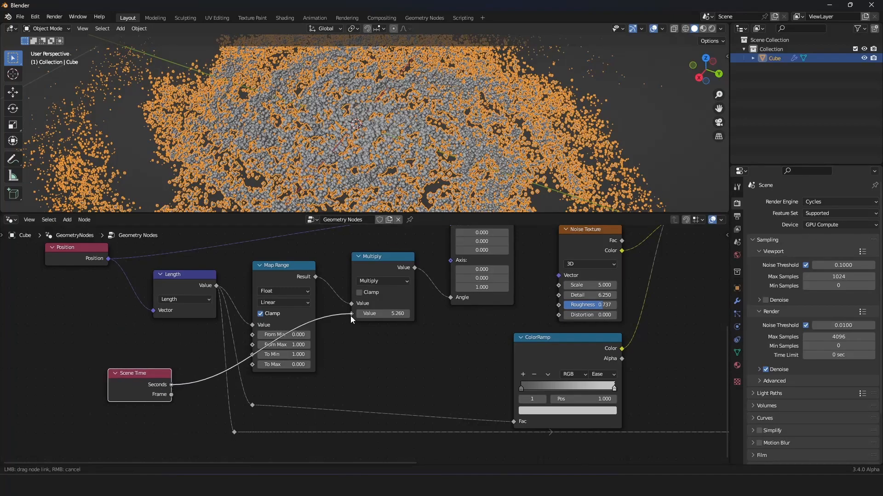
{"action": "left_click_drag", "start_coordinate": [350, 315], "coordinate": [351, 314]}
{"action": "key", "text": "space"}
{"action": "mouse_move", "coordinate": [404, 143]}
{"action": "middle_mouse_down"}
{"action": "mouse_move", "coordinate": [428, 153]}
{"action": "mouse_move", "coordinate": [395, 131]}
{"action": "mouse_move", "coordinate": [403, 147]}
{"action": "middle_mouse_up"}
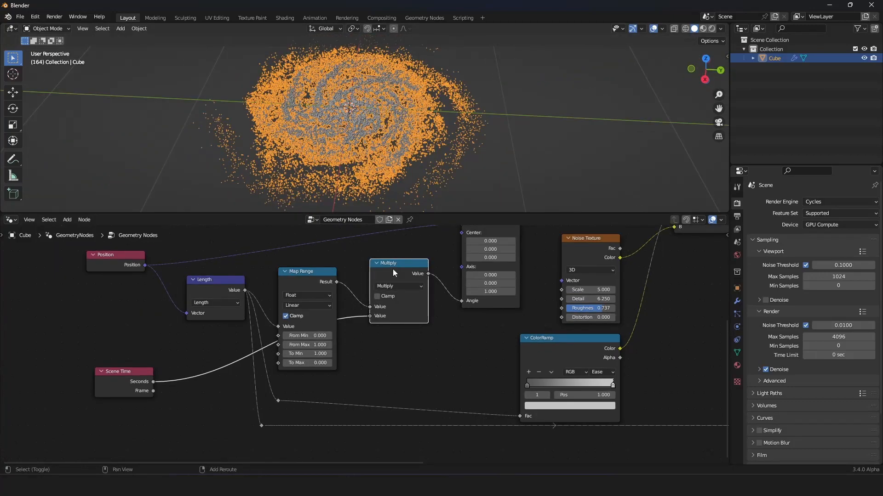
Insert a duplicate of the Multiply node after Scene Time, set its value to 0.2, and play back the slower rotation.
{"action": "key", "text": "shift+d"}
{"action": "left_click", "coordinate": [217, 385]}
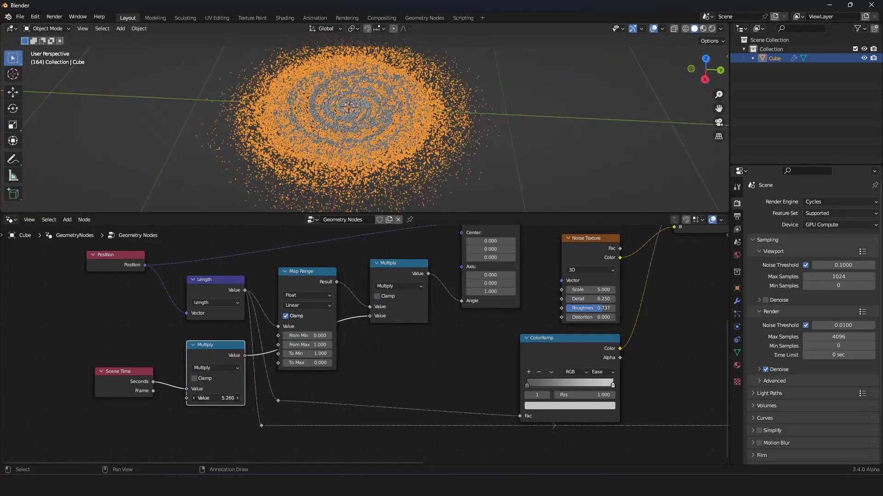
{"action": "type", "text": "0.2"}
{"action": "key", "text": "Return"}
{"action": "key", "text": "space"}
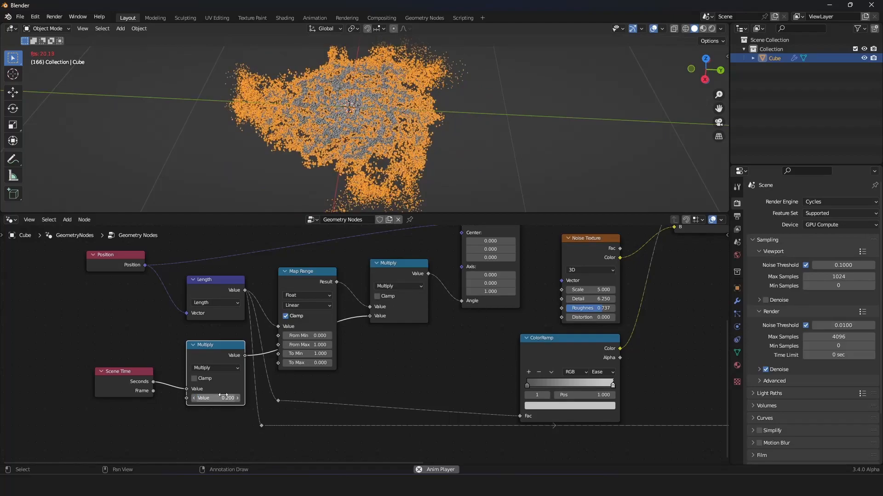
{"action": "middle_click_drag", "start_coordinate": [450, 195], "coordinate": [485, 186]}
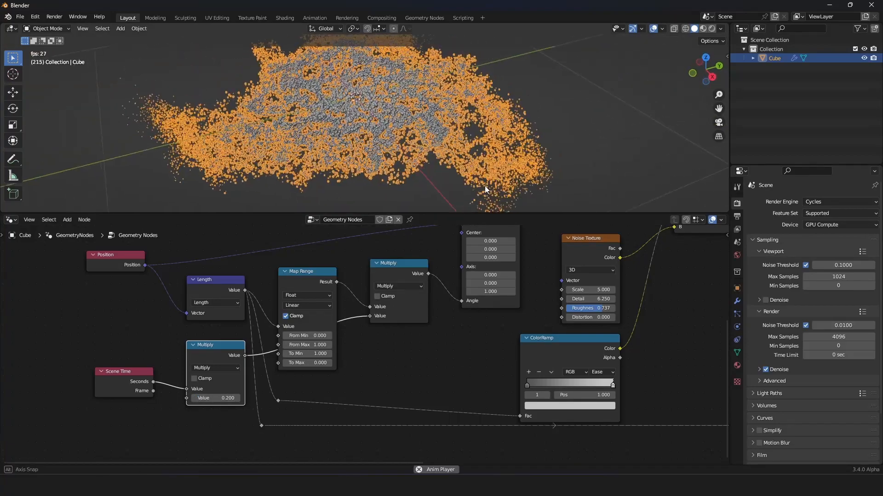
{"action": "key", "text": "space"}
Insert another Multiply copy directly after Scene Time, switch it to Add with a value of 18.340, and play the animation.
{"action": "left_click", "coordinate": [406, 263]}
{"action": "key", "text": "shift+d"}
{"action": "left_click", "coordinate": [197, 359]}
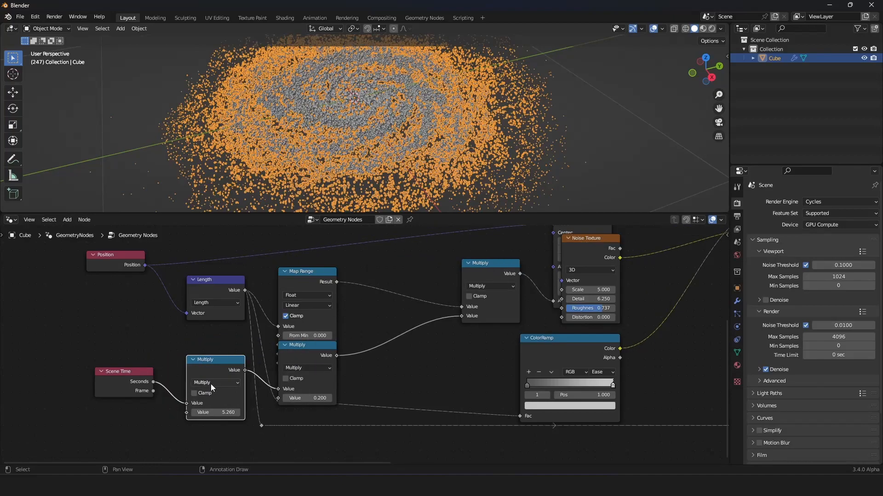
{"action": "left_click", "coordinate": [210, 383]}
{"action": "left_click", "coordinate": [199, 277]}
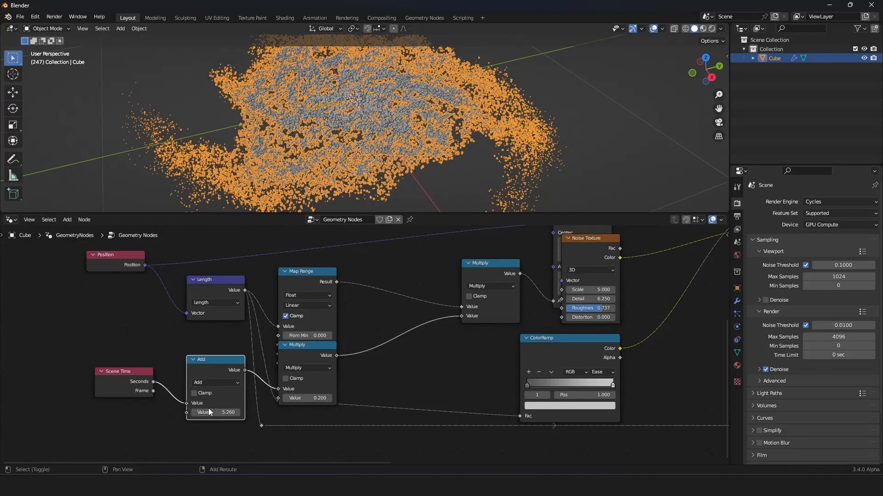
{"action": "left_click_drag", "start_coordinate": [215, 412], "coordinate": [290, 412]}
{"action": "key", "text": "space"}
{"action": "middle_click_drag", "start_coordinate": [375, 152], "coordinate": [354, 171]}
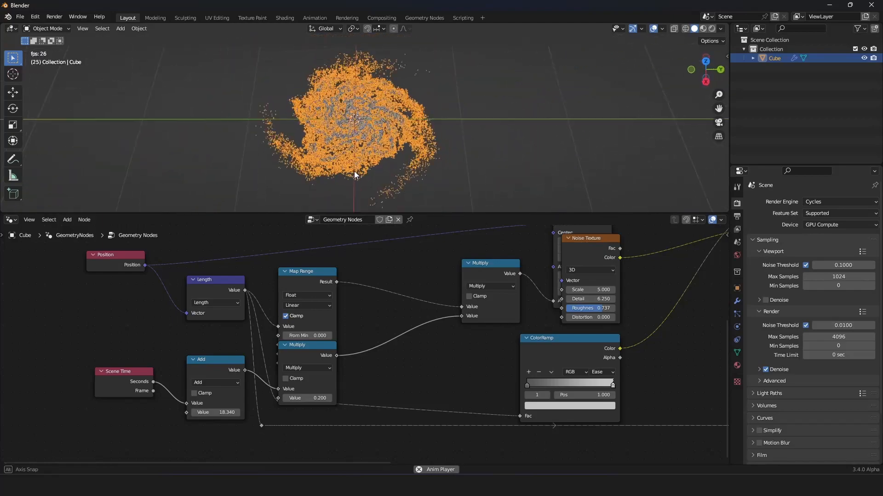
{"action": "scroll", "coordinate": [354, 171], "scroll_direction": "down", "scroll_amount": 2}
{"action": "key", "text": "space"}
Try higher Resolution values on the Curve Circle node to compare the number of spiral arms.
{"action": "scroll", "coordinate": [349, 293], "scroll_direction": "down", "scroll_amount": 2}
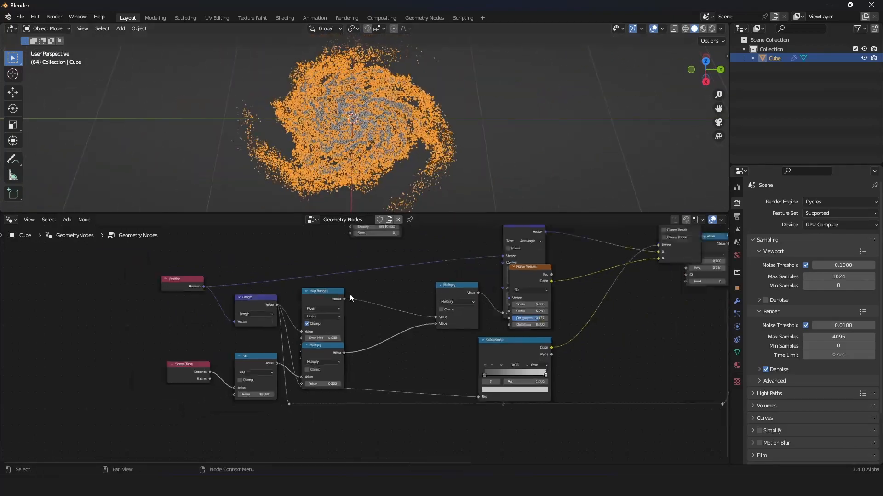
{"action": "middle_click_drag", "start_coordinate": [386, 140], "coordinate": [462, 175]}
{"action": "scroll", "coordinate": [423, 147], "scroll_direction": "down", "scroll_amount": 3}
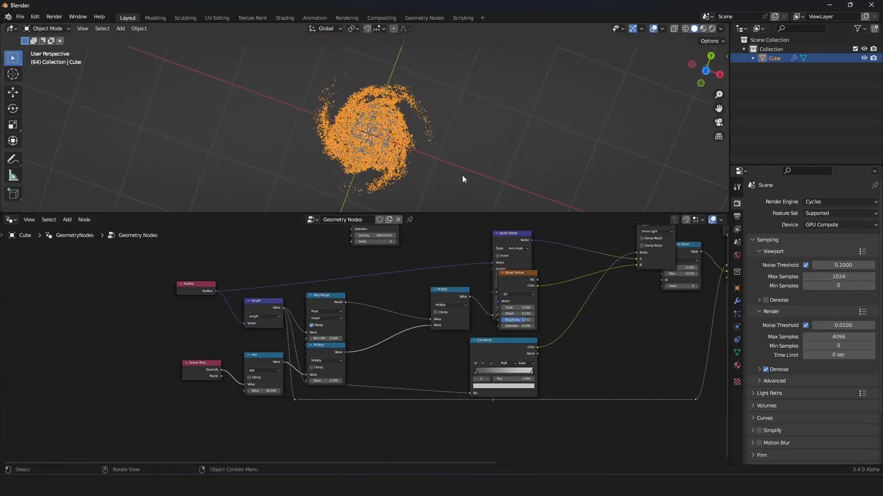
{"action": "scroll", "coordinate": [420, 131], "scroll_direction": "up", "scroll_amount": 3}
{"action": "middle_click_drag", "start_coordinate": [420, 131], "coordinate": [379, 72]}
{"action": "scroll", "coordinate": [330, 283], "scroll_direction": "up", "scroll_amount": 6}
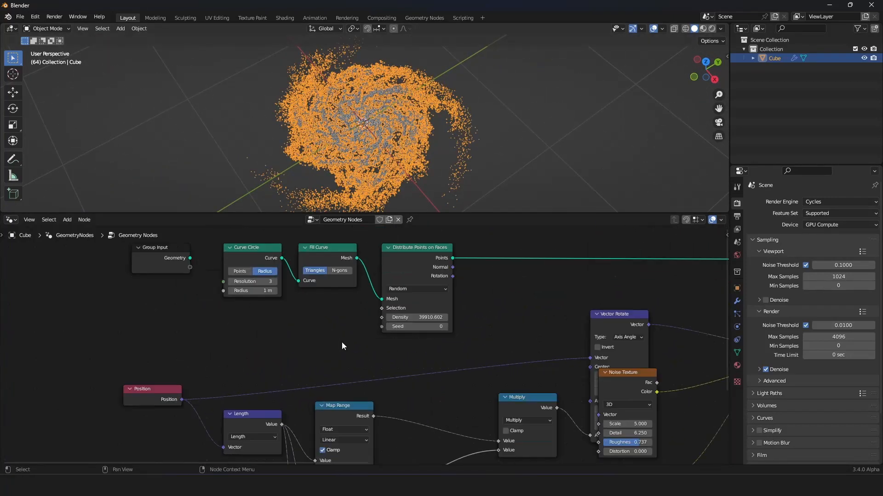
{"action": "left_click", "coordinate": [271, 351]}
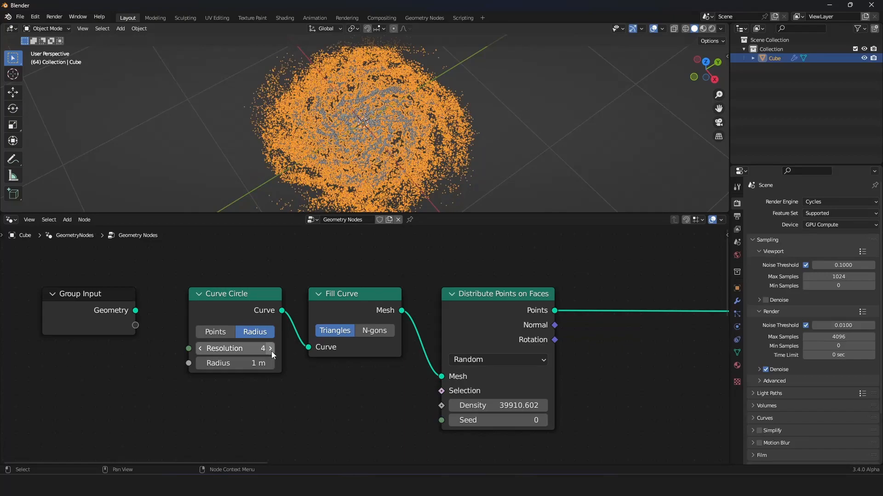
{"action": "left_click", "coordinate": [271, 351]}
{"action": "left_click", "coordinate": [271, 351]}
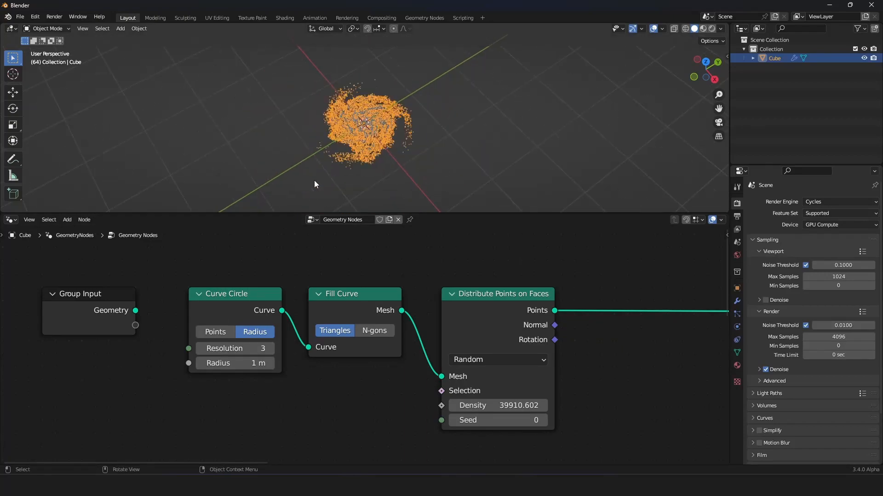
Move the Mix node directly beneath the Set Position node and inspect the points up close.
{"action": "middle_click_drag", "start_coordinate": [314, 181], "coordinate": [385, 177]}
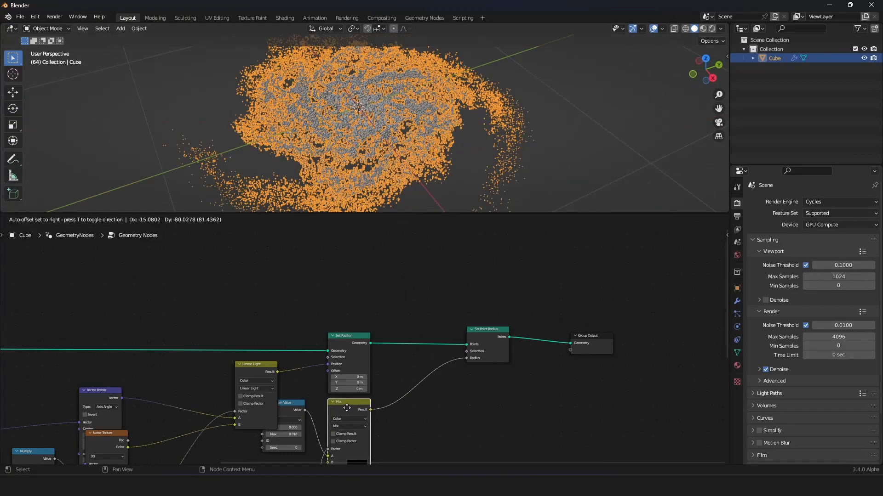
{"action": "left_click", "coordinate": [346, 407]}
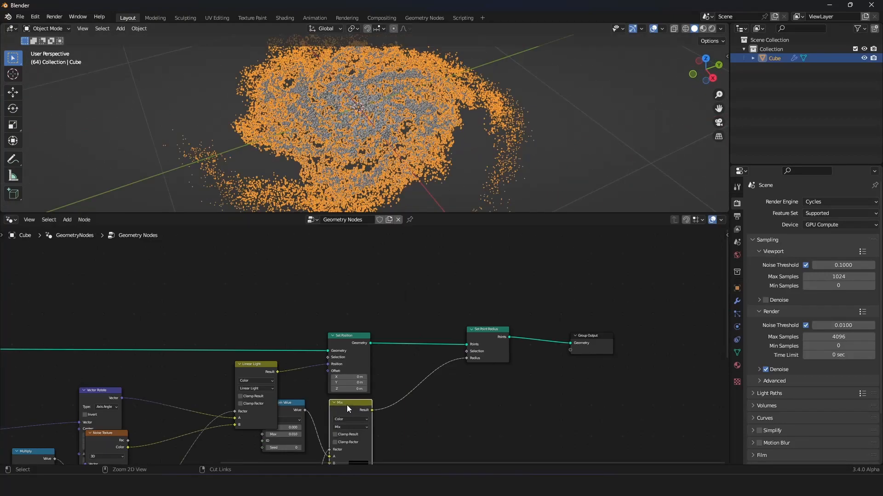
{"action": "middle_click_drag", "start_coordinate": [377, 152], "coordinate": [373, 129]}
{"action": "scroll", "coordinate": [374, 128], "scroll_direction": "up", "scroll_amount": 5}
{"action": "scroll", "coordinate": [391, 109], "scroll_direction": "down", "scroll_amount": 2}
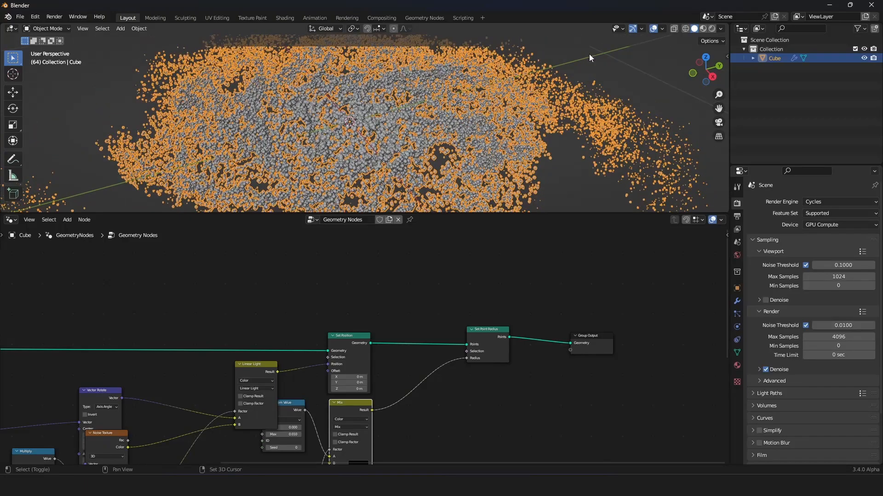
Preview the points in rendered shading and set the World background strength to 0.
{"action": "left_click", "coordinate": [712, 29]}
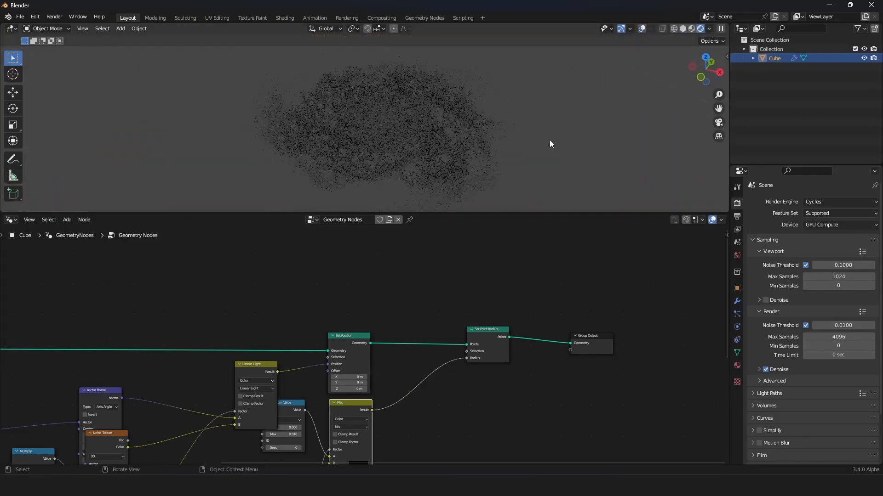
{"action": "scroll", "coordinate": [549, 143], "scroll_direction": "up", "scroll_amount": 4}
{"action": "scroll", "coordinate": [522, 139], "scroll_direction": "down", "scroll_amount": 3}
{"action": "mouse_move", "coordinate": [524, 141]}
{"action": "middle_mouse_down"}
{"action": "mouse_move", "coordinate": [518, 161]}
{"action": "mouse_move", "coordinate": [520, 135]}
{"action": "middle_mouse_up"}
{"action": "left_click", "coordinate": [737, 255]}
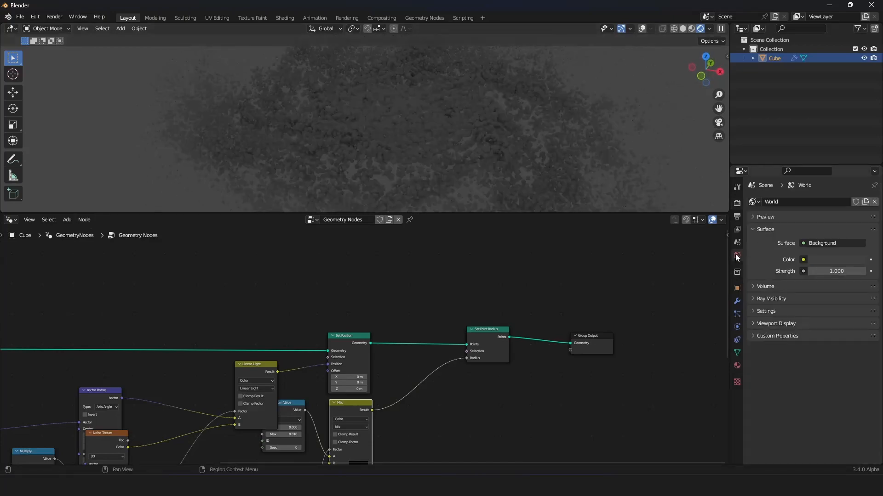
{"action": "left_click_drag", "start_coordinate": [826, 270], "coordinate": [799, 271]}
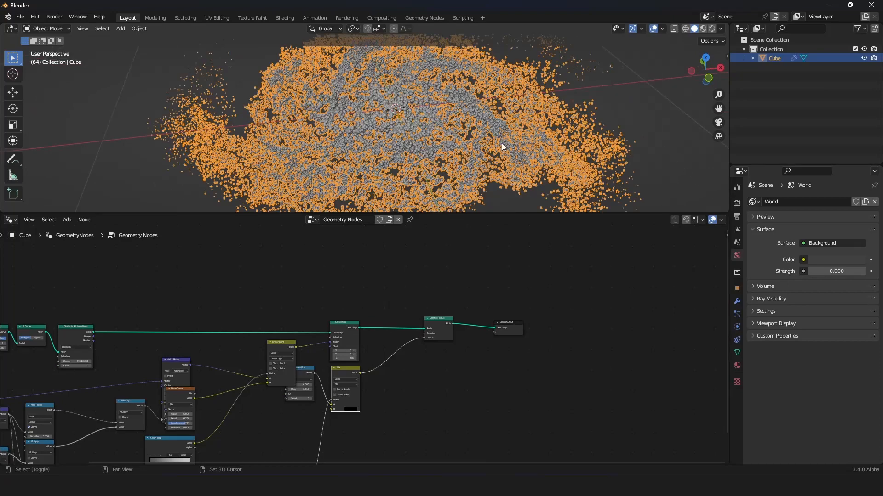
Create a new material for the Cube object.
{"action": "scroll", "coordinate": [357, 365], "scroll_direction": "up", "scroll_amount": 3}
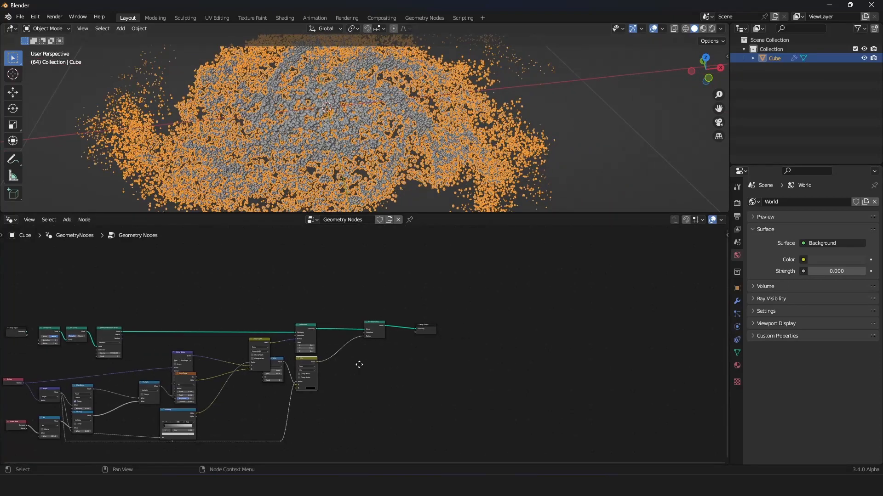
{"action": "left_click", "coordinate": [736, 366]}
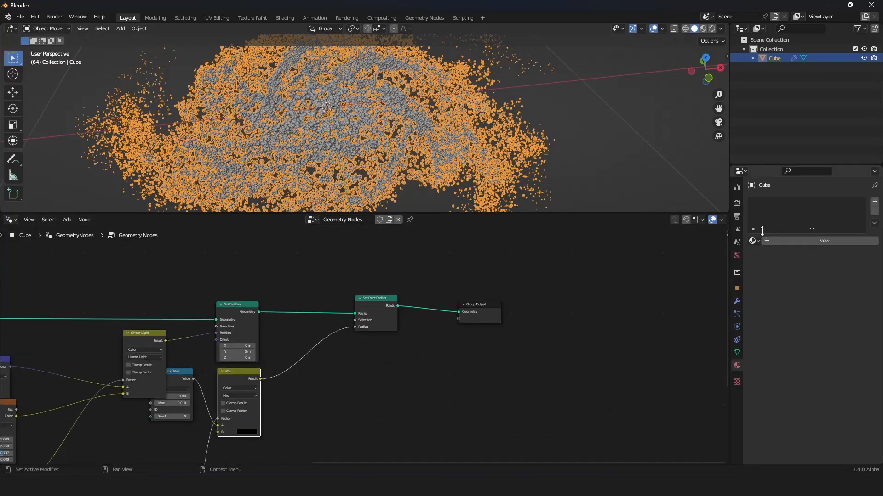
{"action": "left_click", "coordinate": [788, 241]}
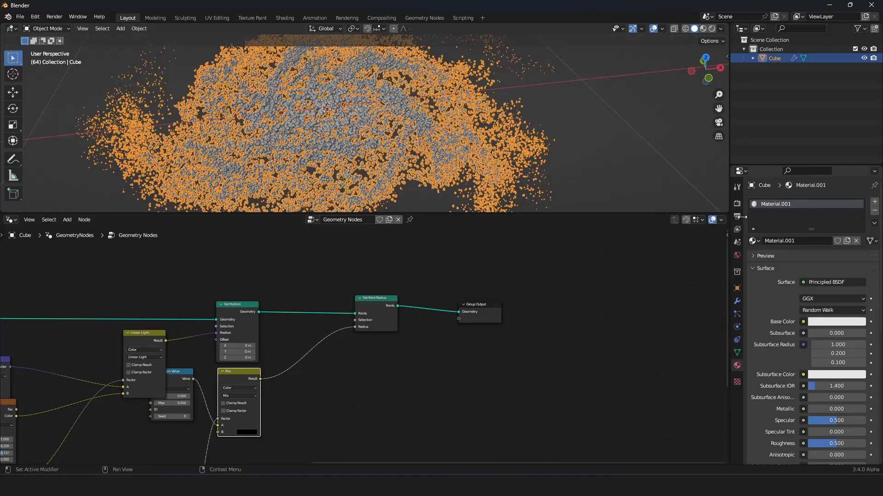
Set the material's Emission color to white, check it in rendered shading, and return to solid shading.
{"action": "left_click", "coordinate": [711, 29]}
{"action": "scroll", "coordinate": [801, 283], "scroll_direction": "down", "scroll_amount": 12}
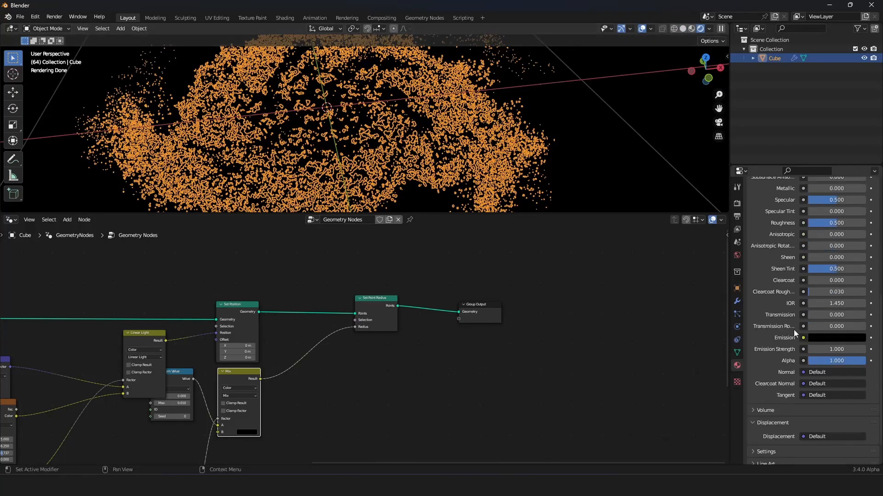
{"action": "left_click", "coordinate": [836, 308]}
{"action": "left_click_drag", "start_coordinate": [856, 238], "coordinate": [858, 177]}
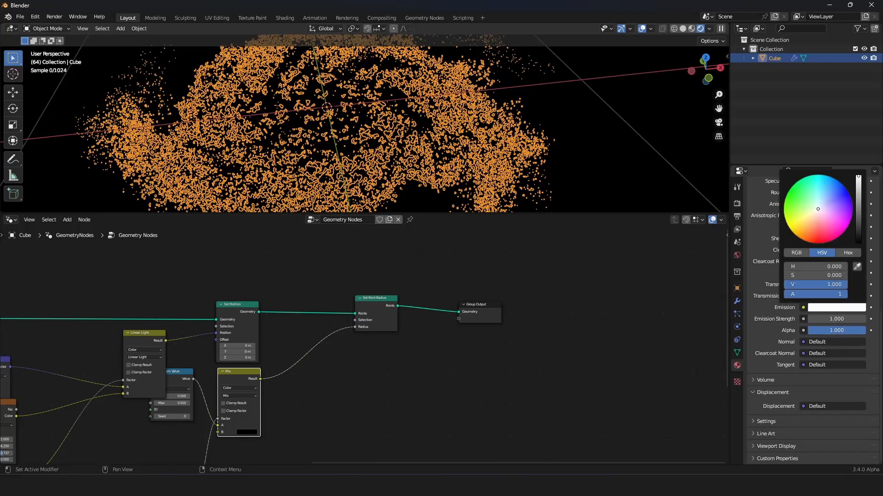
{"action": "left_click", "coordinate": [642, 29]}
{"action": "left_click", "coordinate": [642, 29]}
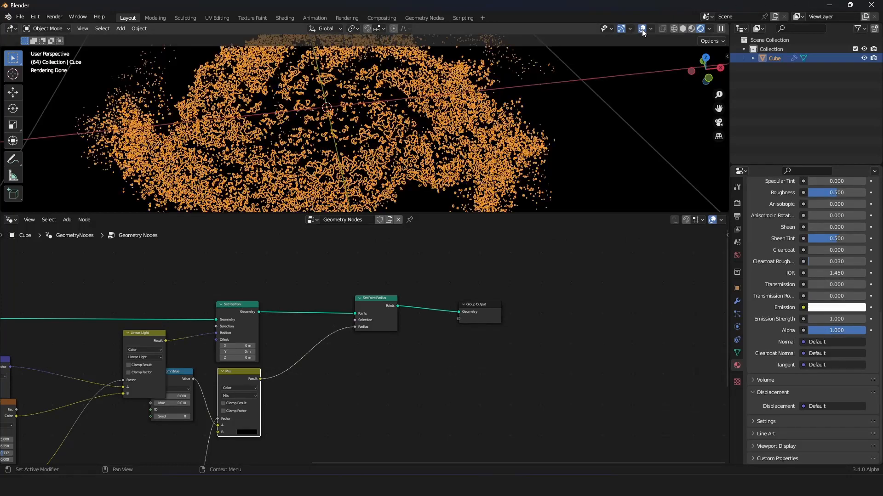
{"action": "left_click", "coordinate": [679, 28]}
Insert a Set Material node between Set Point Radius and Group Output.
{"action": "key", "text": "Home"}
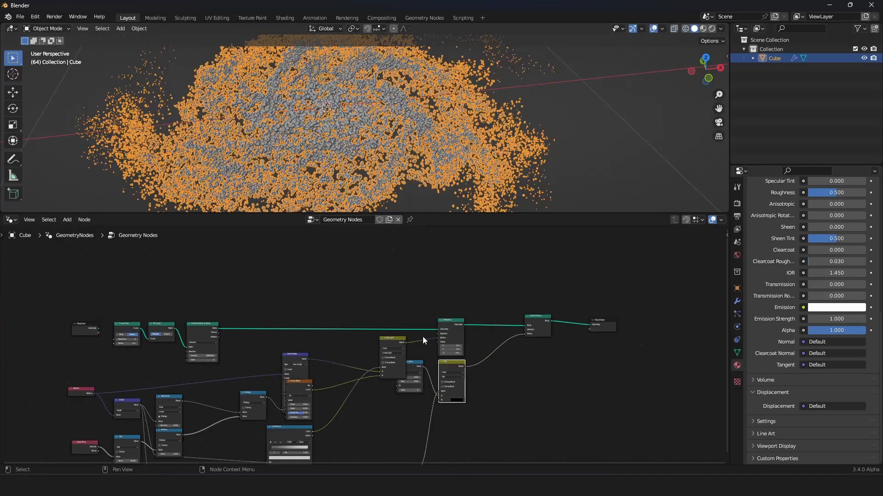
{"action": "scroll", "coordinate": [791, 253], "scroll_direction": "up", "scroll_amount": 10}
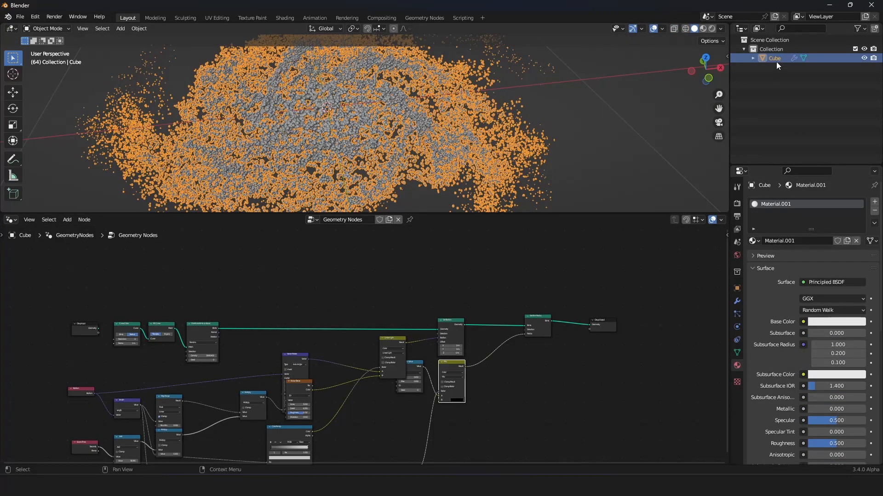
{"action": "scroll", "coordinate": [305, 341], "scroll_direction": "up", "scroll_amount": 3}
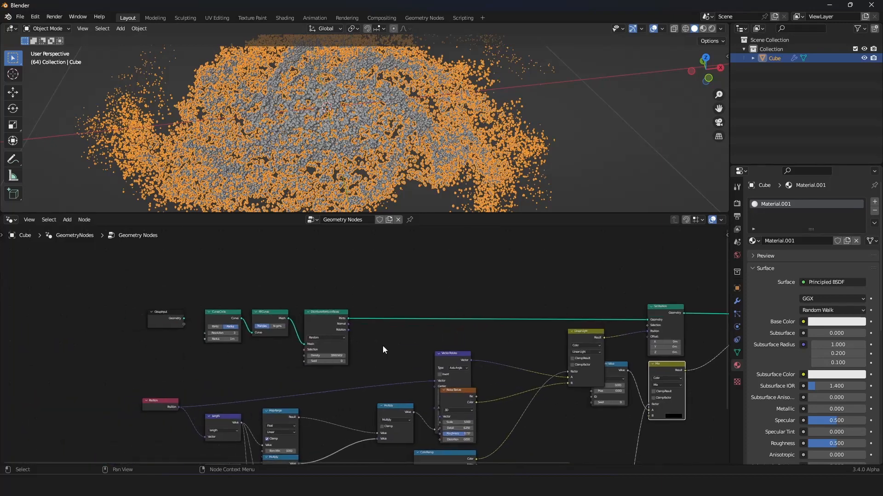
{"action": "left_click", "coordinate": [157, 320]}
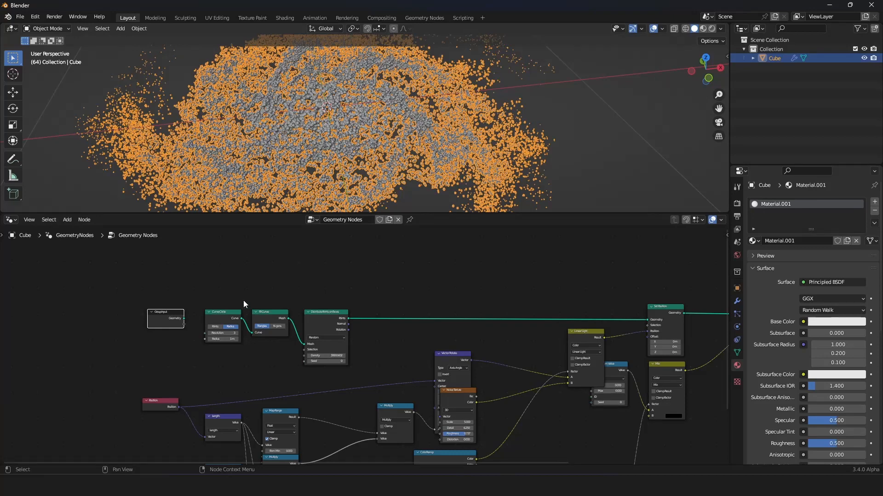
{"action": "middle_click_drag", "start_coordinate": [245, 305], "coordinate": [430, 391]}
{"action": "scroll", "coordinate": [430, 391], "scroll_direction": "up", "scroll_amount": 4}
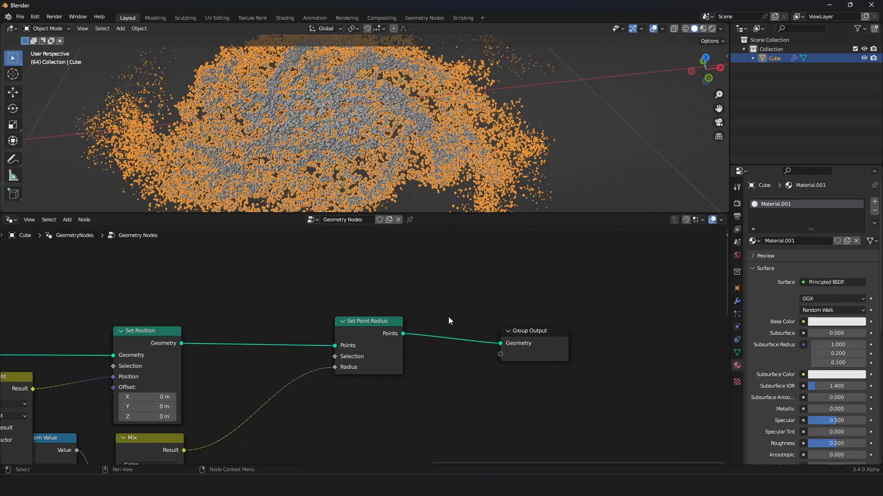
{"action": "key", "text": "shift+a"}
{"action": "mouse_move", "coordinate": [405, 347]}
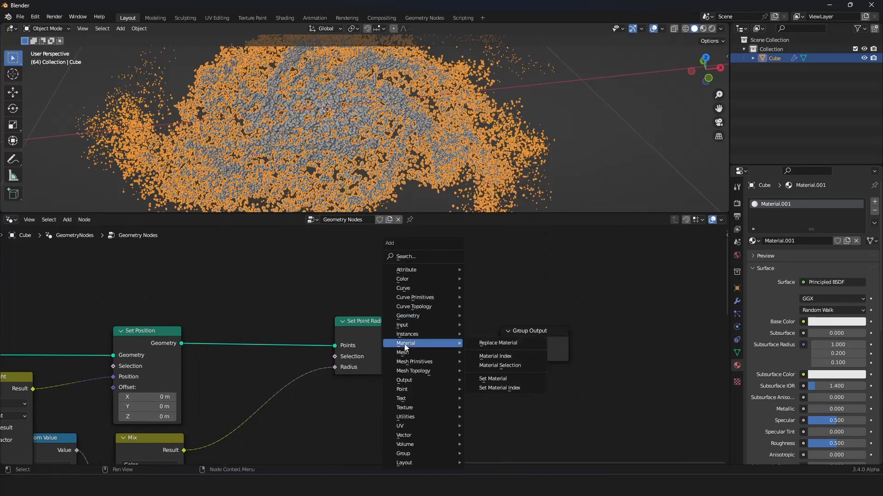
{"action": "left_click", "coordinate": [491, 382]}
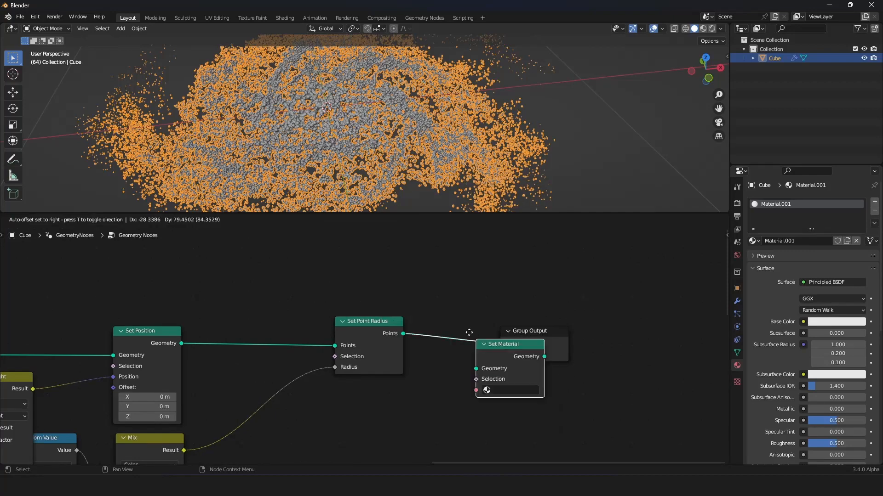
{"action": "left_click", "coordinate": [443, 360]}
Assign Material.001 in the Set Material node.
{"action": "scroll", "coordinate": [478, 357], "scroll_direction": "down", "scroll_amount": 4}
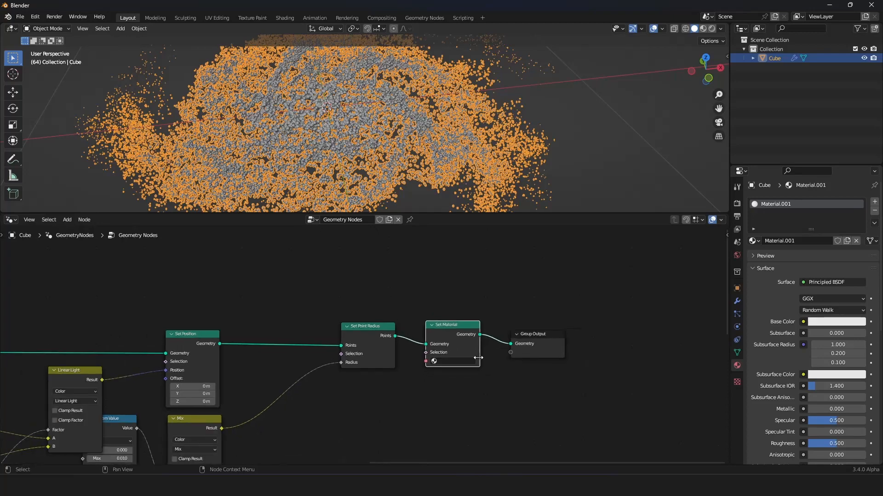
{"action": "middle_click_drag", "start_coordinate": [479, 358], "coordinate": [439, 335]}
{"action": "scroll", "coordinate": [439, 333], "scroll_direction": "up", "scroll_amount": 4}
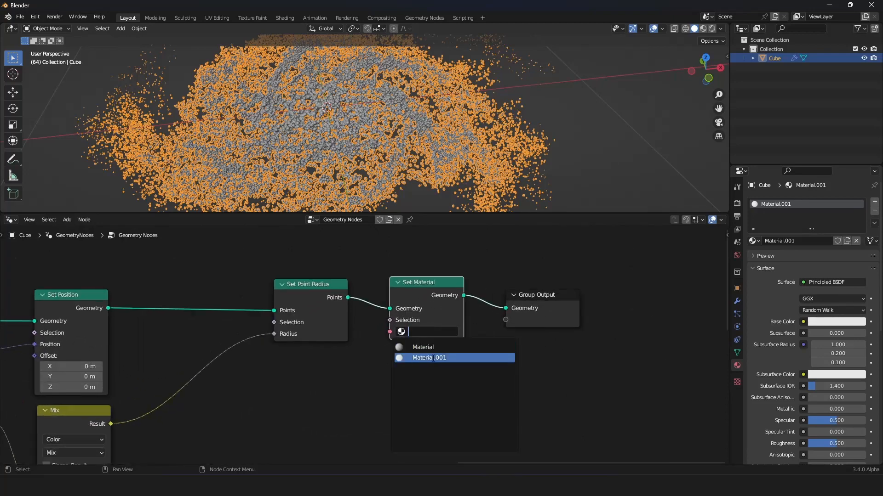
{"action": "left_click", "coordinate": [428, 358]}
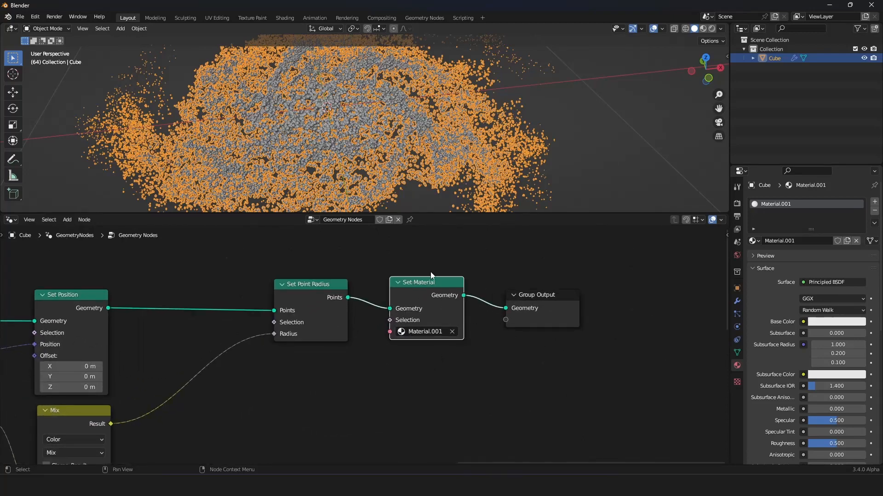
Show the points in rendered shading with overlays hidden and examine the swirl from several angles.
{"action": "left_click", "coordinate": [712, 29]}
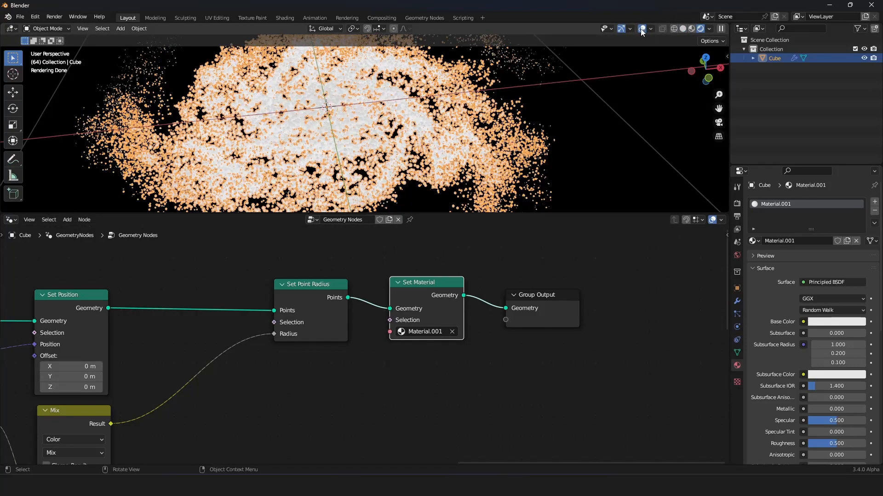
{"action": "scroll", "coordinate": [521, 101], "scroll_direction": "down", "scroll_amount": 4}
{"action": "middle_click_drag", "start_coordinate": [464, 102], "coordinate": [506, 101]}
{"action": "scroll", "coordinate": [506, 101], "scroll_direction": "up", "scroll_amount": 5}
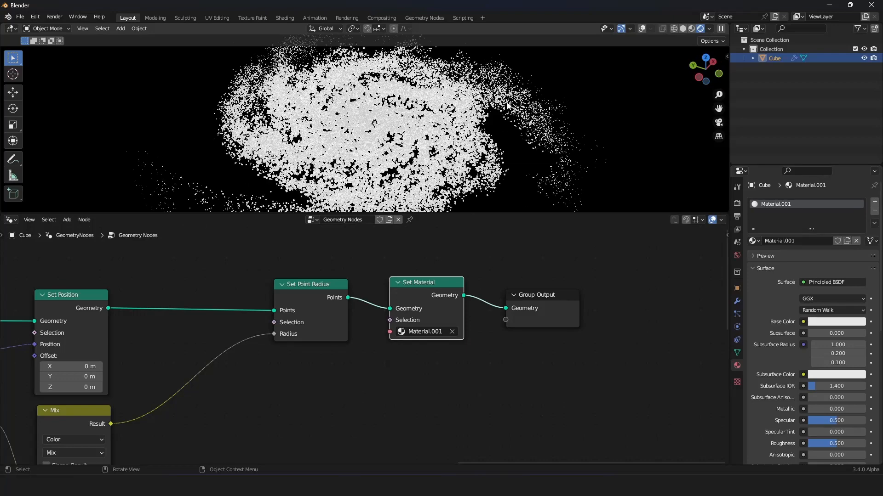
{"action": "scroll", "coordinate": [482, 110], "scroll_direction": "down", "scroll_amount": 2}
Change the node area to the Shader Editor so that Material.001's nodes can be edited.
{"action": "left_click", "coordinate": [11, 220]}
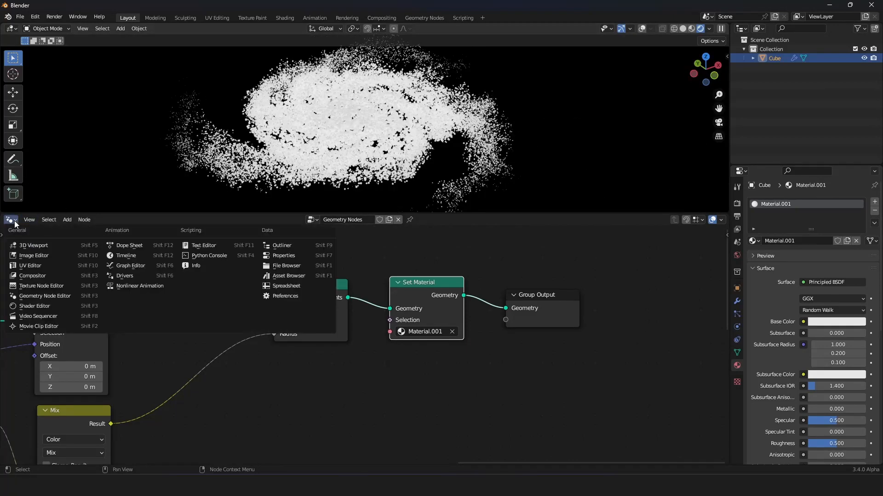
{"action": "left_click", "coordinate": [39, 309]}
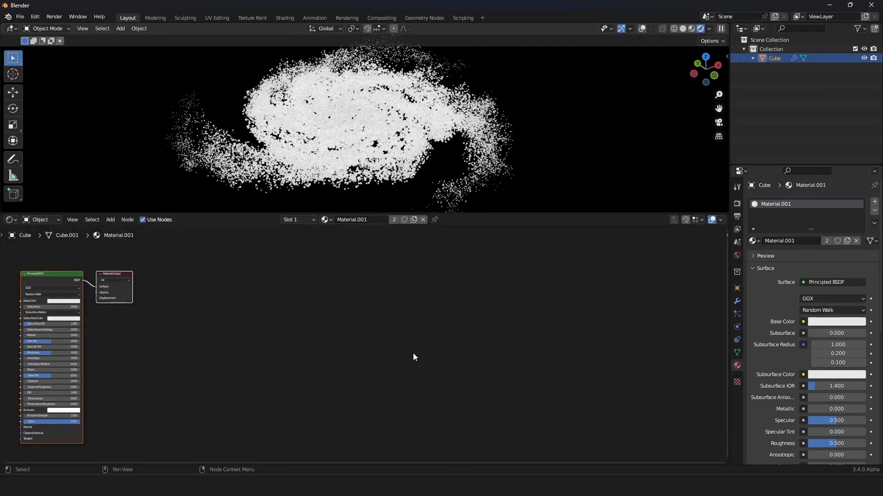
{"action": "key", "text": "Home"}
{"action": "scroll", "coordinate": [413, 357], "scroll_direction": "up", "scroll_amount": 2}
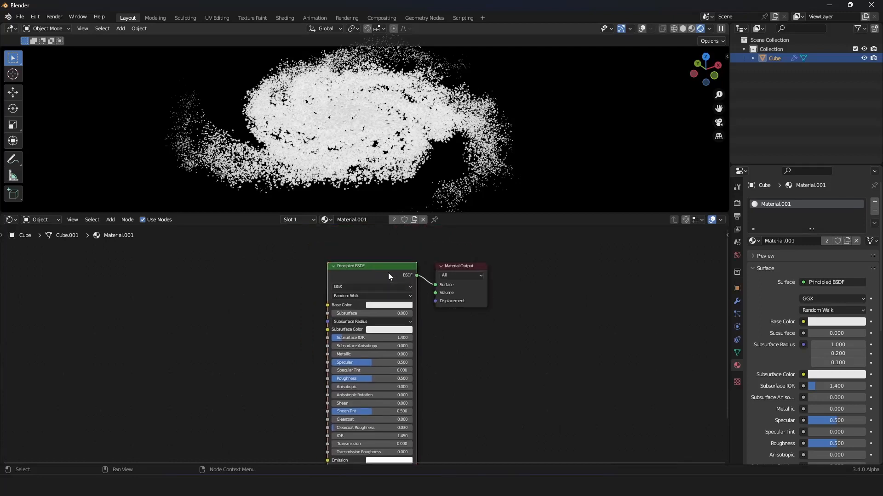
Replace the Principled BSDF with an Emission shader connected to the Material Output's Surface input.
{"action": "key", "text": "x"}
{"action": "key", "text": "shift+a"}
{"action": "type", "text": "e"}
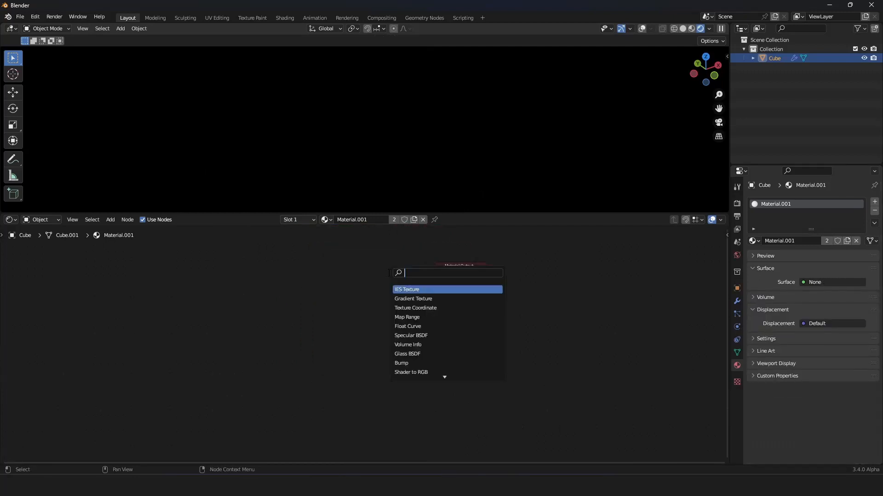
{"action": "type", "text": "mi"}
{"action": "key", "text": "Return"}
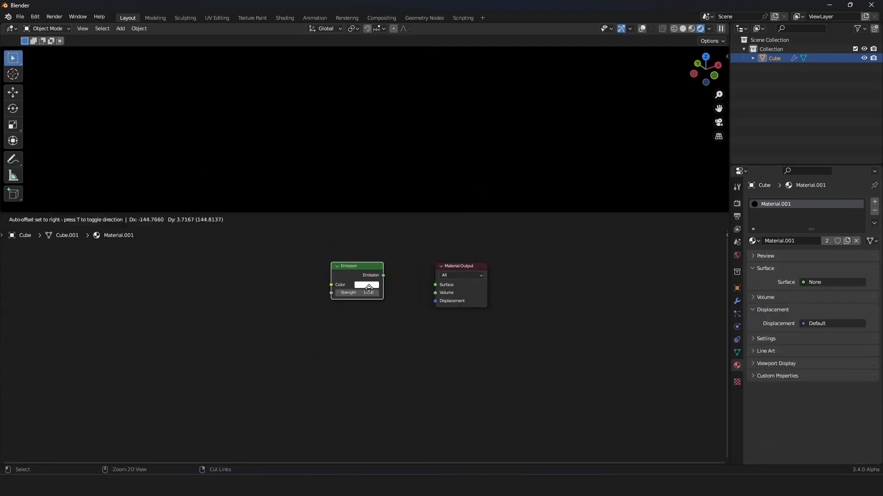
{"action": "left_click", "coordinate": [439, 156]}
{"action": "middle_click_drag", "start_coordinate": [439, 156], "coordinate": [454, 139], "text": "shift"}
{"action": "scroll", "coordinate": [373, 307], "scroll_direction": "down", "scroll_amount": 4}
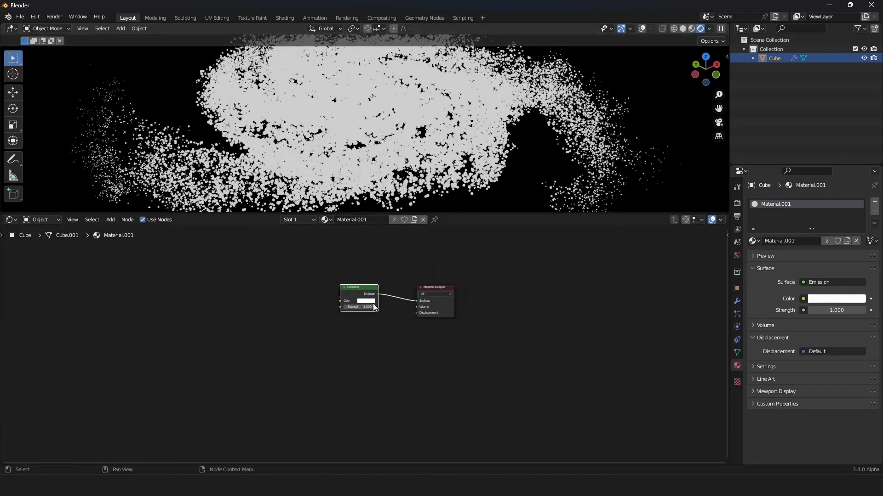
Add a Point Info node and connect its Random output to the Emission shader's Color.
{"action": "middle_click_drag", "start_coordinate": [373, 307], "coordinate": [400, 352]}
{"action": "scroll", "coordinate": [401, 352], "scroll_direction": "up", "scroll_amount": 5}
{"action": "scroll", "coordinate": [400, 352], "scroll_direction": "up", "scroll_amount": 2}
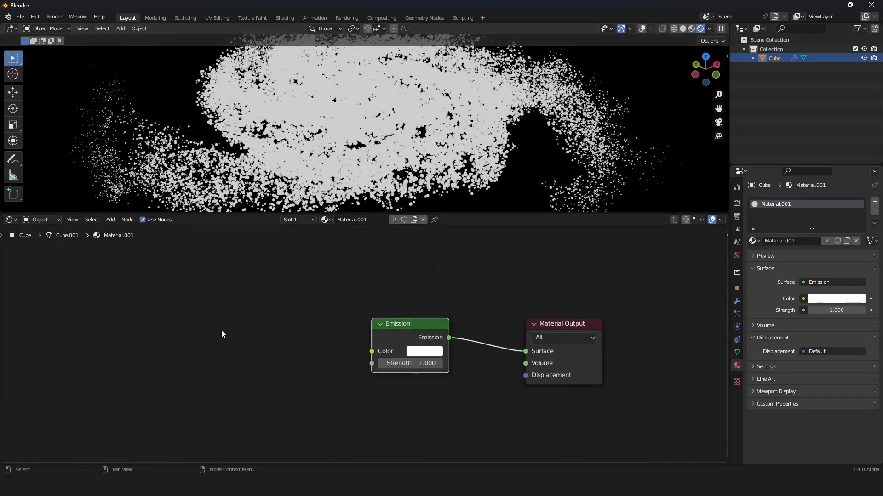
{"action": "key", "text": "shift+a"}
{"action": "mouse_move", "coordinate": [181, 321]}
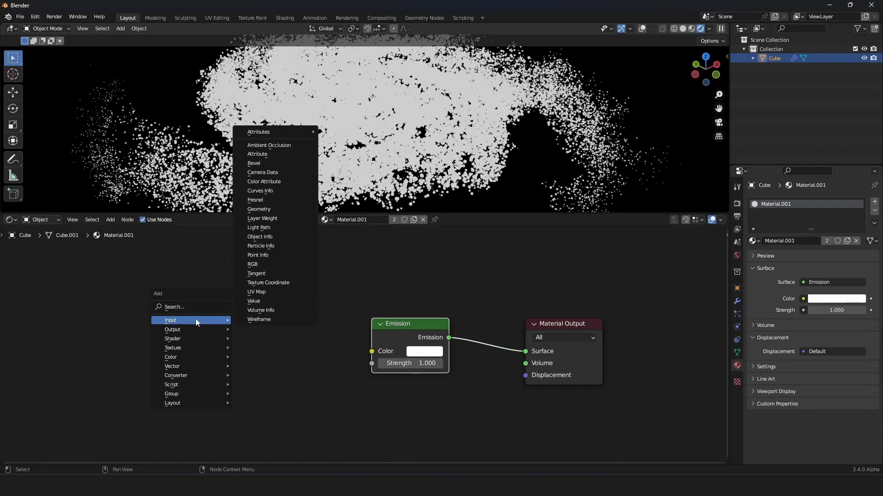
{"action": "left_click", "coordinate": [269, 256]}
{"action": "left_click", "coordinate": [97, 315]}
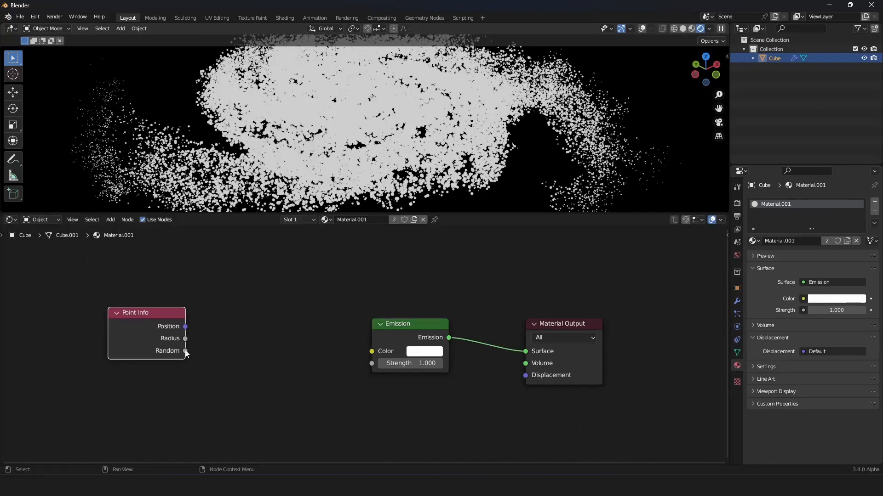
{"action": "left_click_drag", "start_coordinate": [185, 351], "coordinate": [371, 351]}
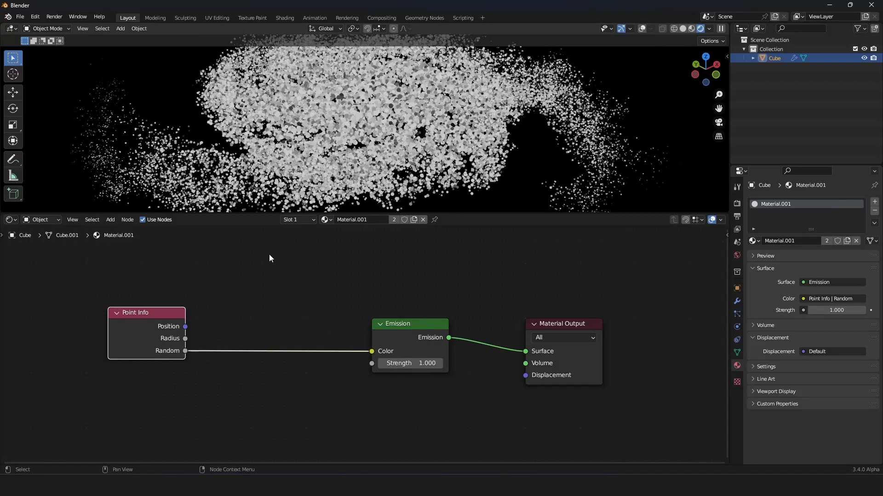
Insert a ColorRamp between Point Info and Emission and set its interpolation to Ease.
{"action": "key", "text": "shift+a"}
{"action": "left_click", "coordinate": [264, 237]}
{"action": "type", "text": "colo"}
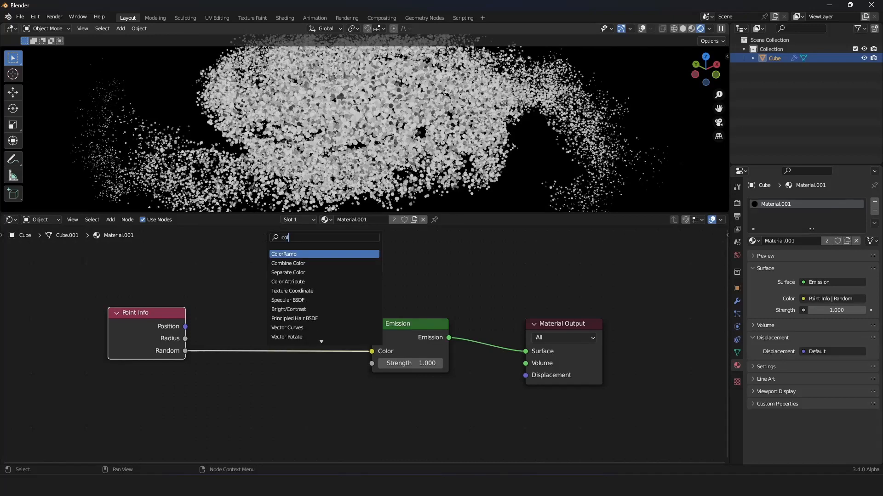
{"action": "left_click", "coordinate": [282, 254]}
{"action": "left_click", "coordinate": [257, 290]}
{"action": "left_click", "coordinate": [338, 329]}
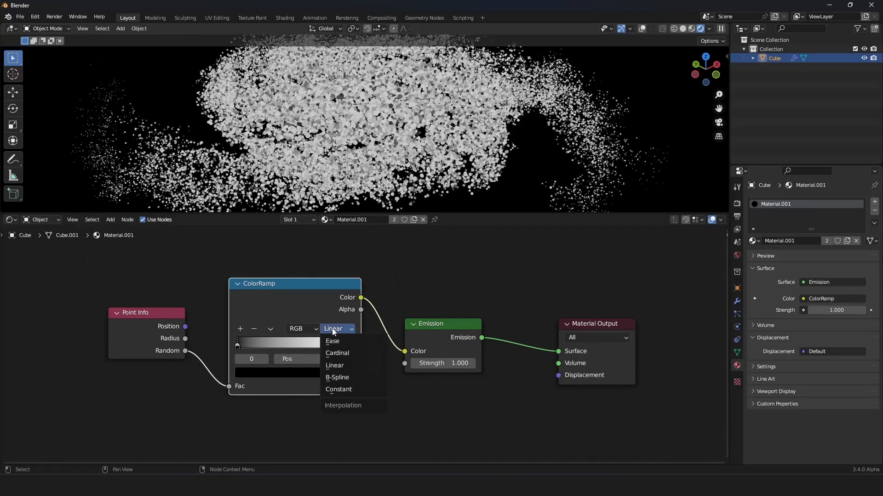
{"action": "left_click", "coordinate": [340, 341]}
Color the ColorRamp's first stop light cyan-blue and its last stop violet-blue.
{"action": "left_click", "coordinate": [291, 375]}
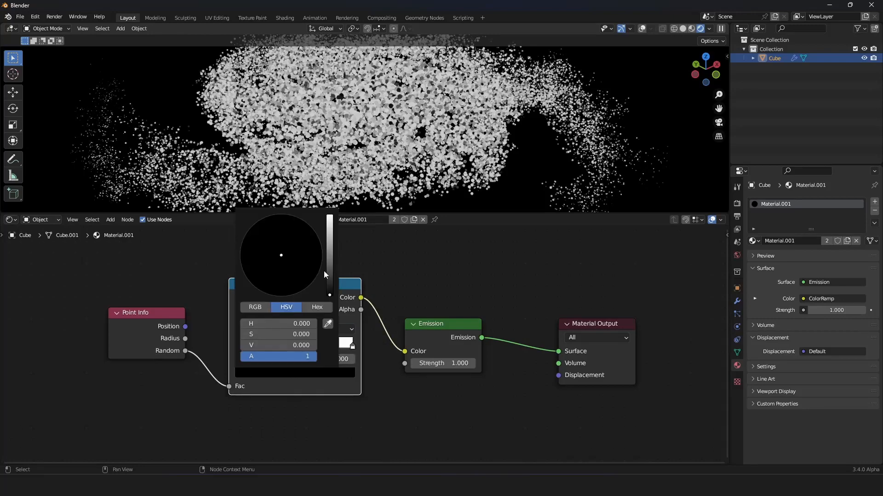
{"action": "left_click_drag", "start_coordinate": [327, 273], "coordinate": [330, 216]}
{"action": "left_click_drag", "start_coordinate": [291, 249], "coordinate": [290, 225]}
{"action": "left_click", "coordinate": [351, 345]}
{"action": "left_click", "coordinate": [338, 373]}
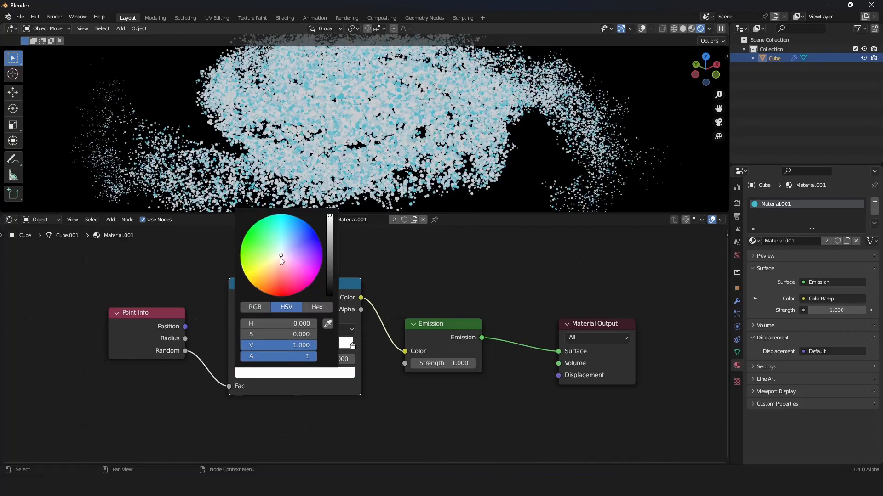
{"action": "left_click_drag", "start_coordinate": [281, 256], "coordinate": [300, 239]}
{"action": "scroll", "coordinate": [364, 123], "scroll_direction": "down", "scroll_amount": 2}
{"action": "middle_click_drag", "start_coordinate": [364, 123], "coordinate": [370, 133]}
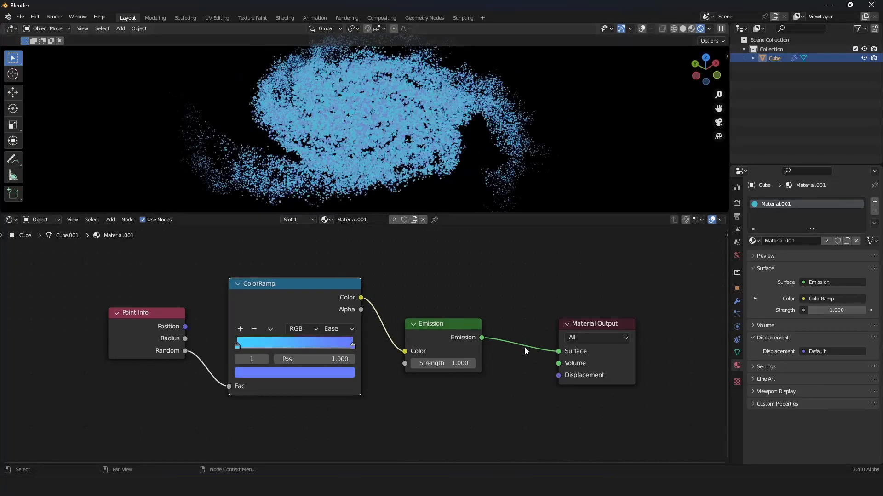
Set the Emission strength to 2.100 and check the glow of the swirl in the viewport.
{"action": "mouse_move", "coordinate": [442, 363]}
{"action": "left_mouse_down"}
{"action": "mouse_move", "coordinate": [534, 363]}
{"action": "mouse_move", "coordinate": [442, 363]}
{"action": "left_mouse_up"}
{"action": "mouse_move", "coordinate": [360, 155]}
{"action": "middle_mouse_down"}
{"action": "mouse_move", "coordinate": [352, 173]}
{"action": "mouse_move", "coordinate": [350, 152]}
{"action": "mouse_move", "coordinate": [363, 179]}
{"action": "mouse_move", "coordinate": [363, 126]}
{"action": "mouse_move", "coordinate": [366, 140]}
{"action": "middle_mouse_up"}
{"action": "scroll", "coordinate": [350, 152], "scroll_direction": "up", "scroll_amount": 2}
{"action": "scroll", "coordinate": [344, 157], "scroll_direction": "down", "scroll_amount": 3}
{"action": "scroll", "coordinate": [363, 180], "scroll_direction": "down", "scroll_amount": 1}
{"action": "scroll", "coordinate": [274, 300], "scroll_direction": "down", "scroll_amount": 1}
{"action": "scroll", "coordinate": [354, 151], "scroll_direction": "down", "scroll_amount": 1}
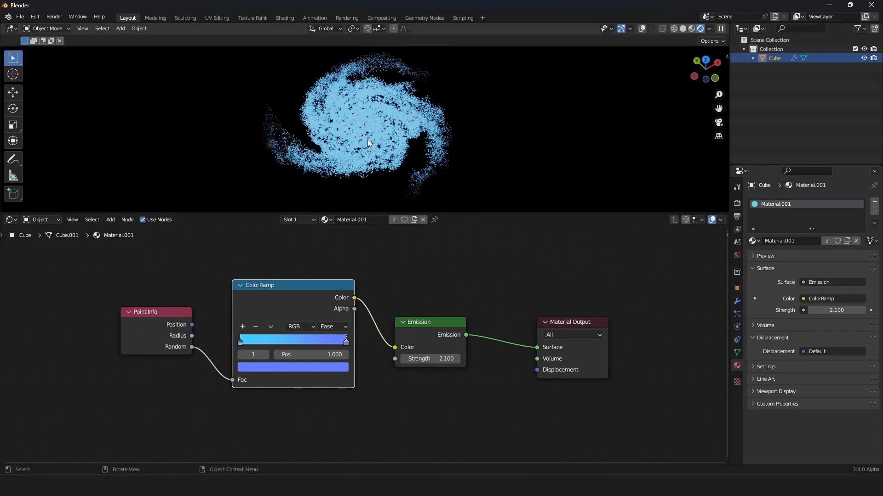
{"action": "scroll", "coordinate": [366, 140], "scroll_direction": "up", "scroll_amount": 2}
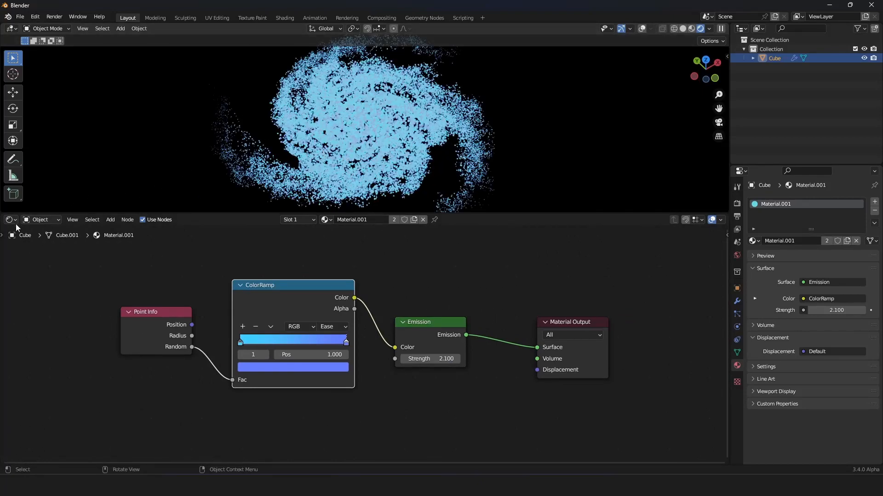
Switch the node area from the Shader Editor back to the Geometry Node Editor.
{"action": "scroll", "coordinate": [281, 286], "scroll_direction": "down", "scroll_amount": 2}
{"action": "middle_click_drag", "start_coordinate": [280, 286], "coordinate": [290, 293]}
{"action": "scroll", "coordinate": [290, 294], "scroll_direction": "up", "scroll_amount": 2}
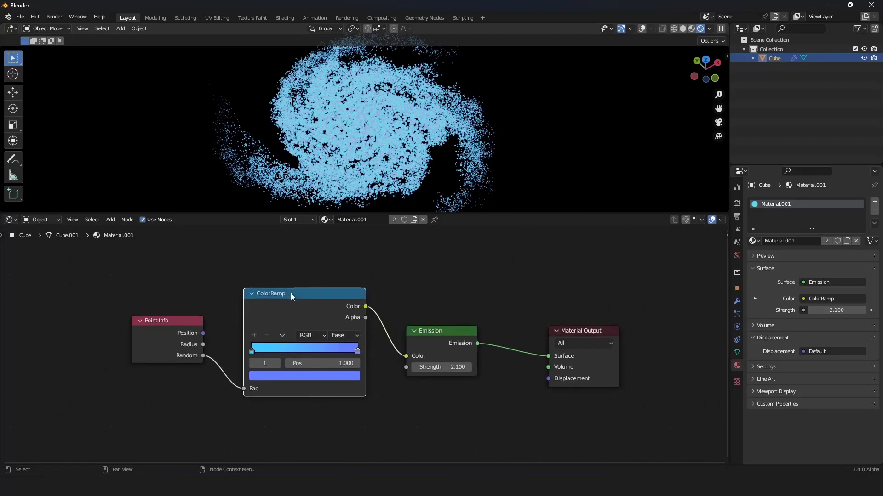
{"action": "left_click", "coordinate": [10, 220]}
{"action": "left_click", "coordinate": [41, 299]}
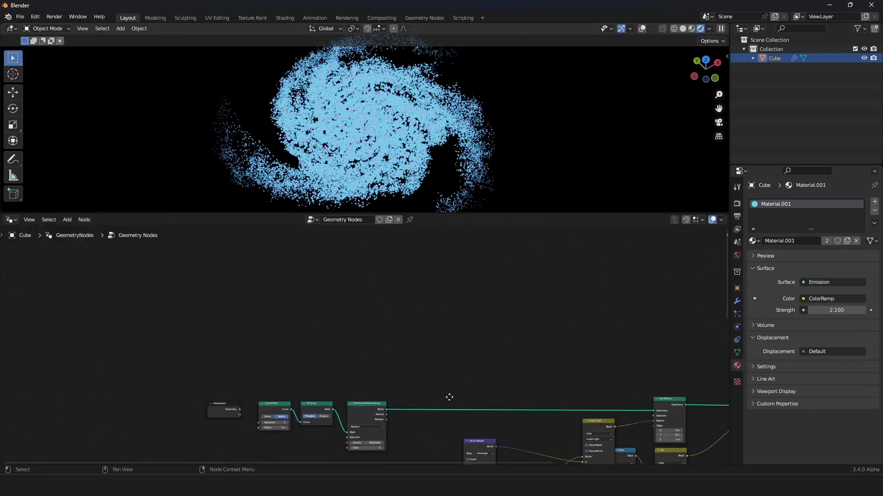
Connect the reroute that feeds the Mix node to a new Group Output socket and show the Cube's modifier settings.
{"action": "middle_click_drag", "start_coordinate": [449, 398], "coordinate": [247, 247]}
{"action": "scroll", "coordinate": [371, 304], "scroll_direction": "down", "scroll_amount": 3}
{"action": "middle_click_drag", "start_coordinate": [377, 299], "coordinate": [437, 249]}
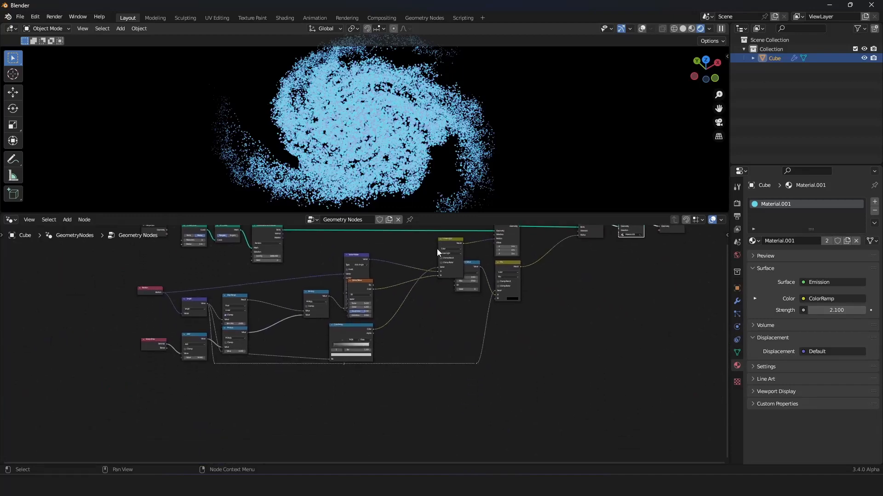
{"action": "scroll", "coordinate": [438, 252], "scroll_direction": "up", "scroll_amount": 3}
{"action": "left_click_drag", "start_coordinate": [138, 306], "coordinate": [137, 299]}
{"action": "scroll", "coordinate": [492, 331], "scroll_direction": "down", "scroll_amount": 2}
{"action": "middle_click_drag", "start_coordinate": [492, 331], "coordinate": [228, 370]}
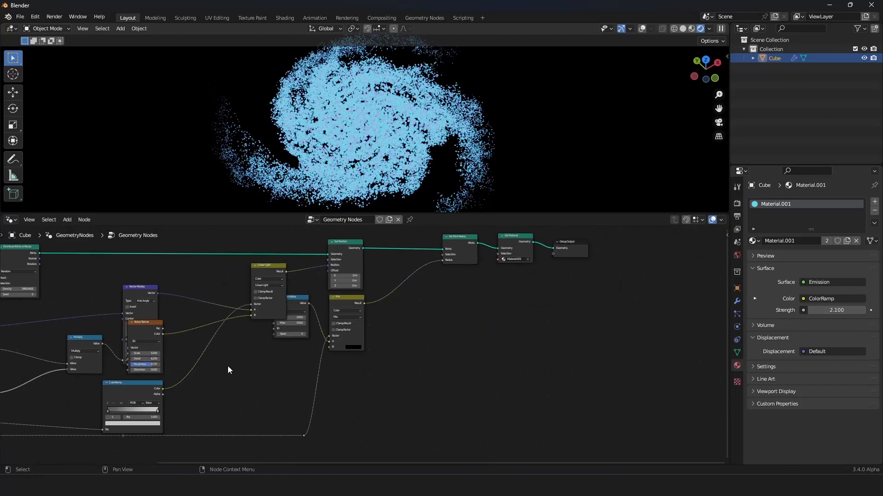
{"action": "left_click_drag", "start_coordinate": [303, 435], "coordinate": [553, 254]}
{"action": "left_click", "coordinate": [738, 301]}
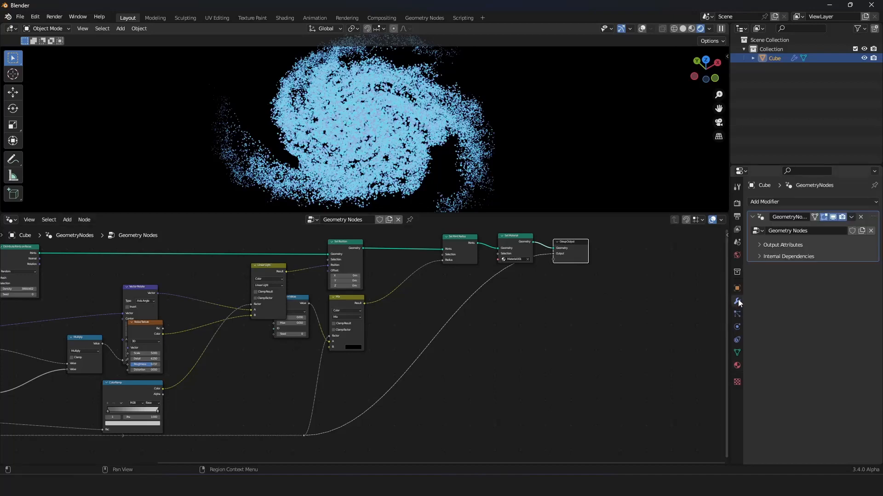
{"action": "scroll", "coordinate": [467, 268], "scroll_direction": "up", "scroll_amount": 1}
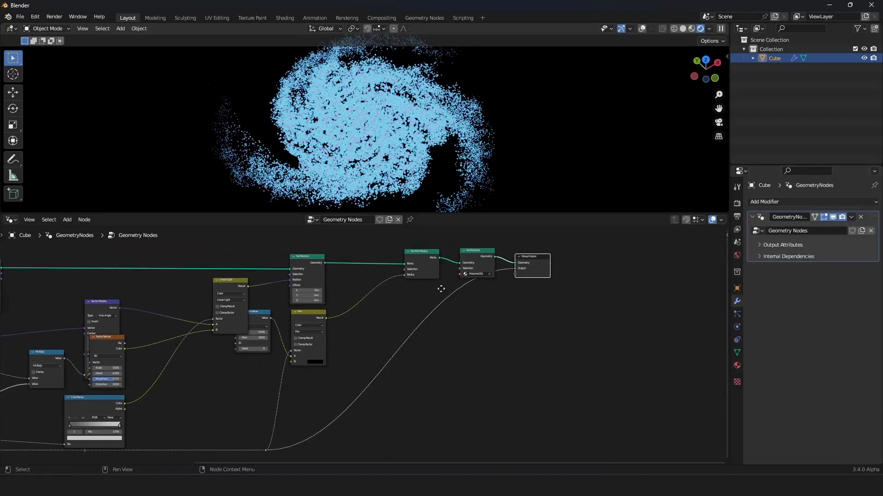
Expand the GeometryNodes modifier's output attributes and name the Output attribute "apple".
{"action": "scroll", "coordinate": [441, 288], "scroll_direction": "up", "scroll_amount": 1}
{"action": "scroll", "coordinate": [399, 339], "scroll_direction": "up", "scroll_amount": 2}
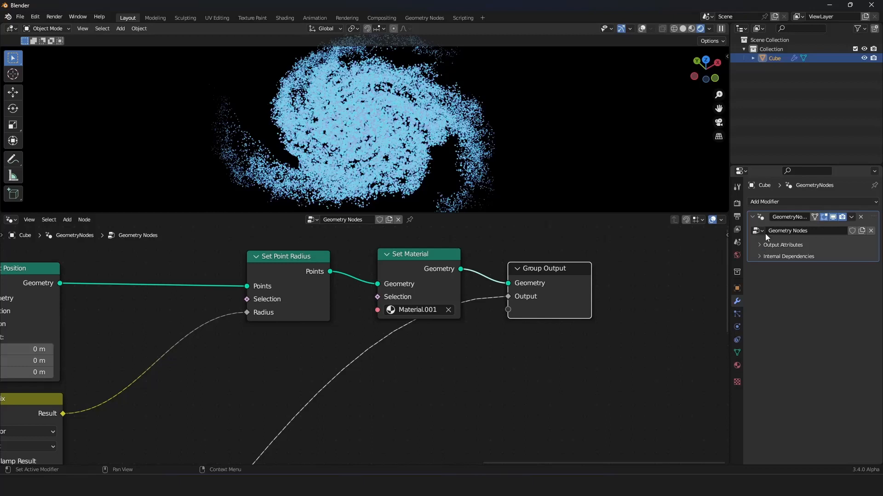
{"action": "left_click", "coordinate": [758, 245]}
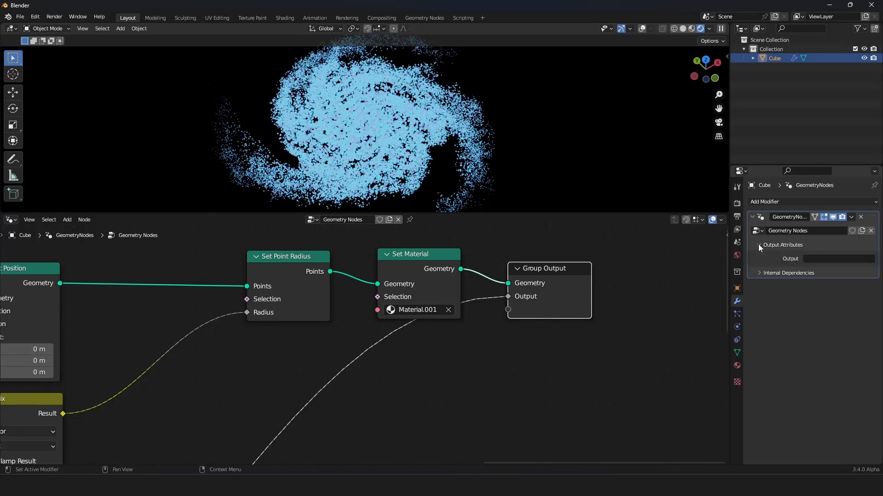
{"action": "left_click", "coordinate": [812, 259]}
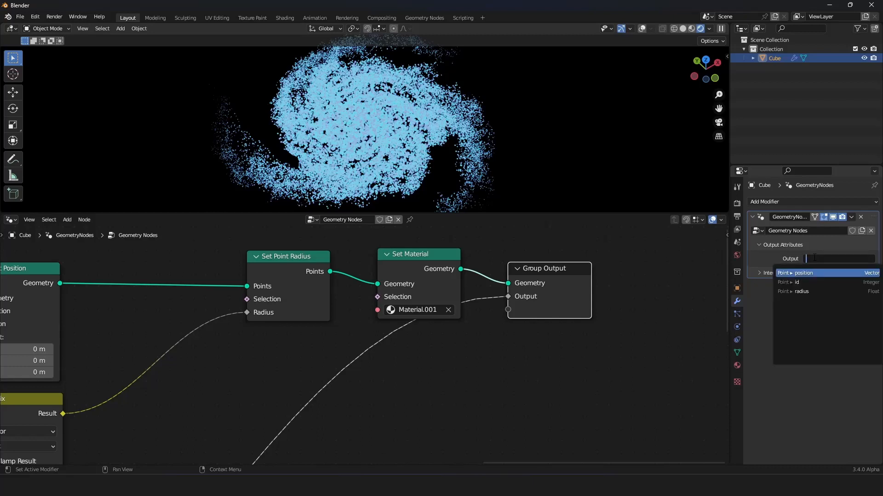
{"action": "type", "text": "apple"}
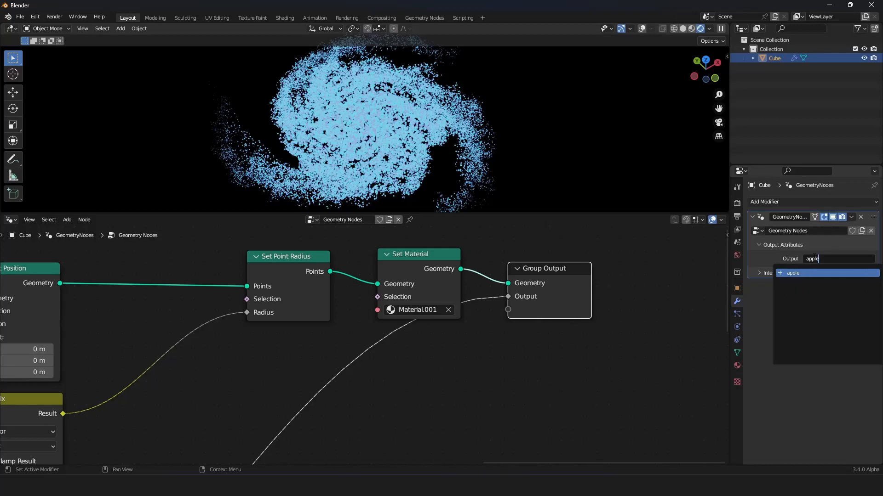
{"action": "key", "text": "Return"}
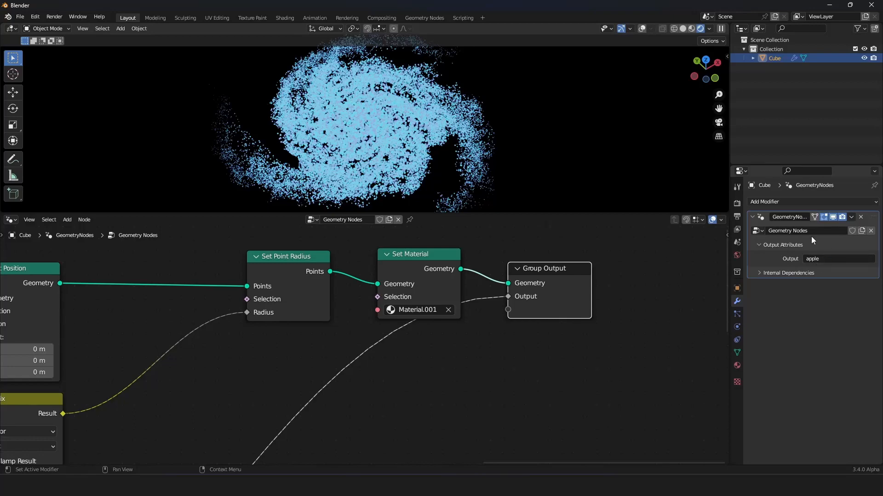
Switch the node area from the Geometry Node Editor to the Shader Editor and show the nodes of Material.001.
{"action": "scroll", "coordinate": [412, 409], "scroll_direction": "down", "scroll_amount": 8}
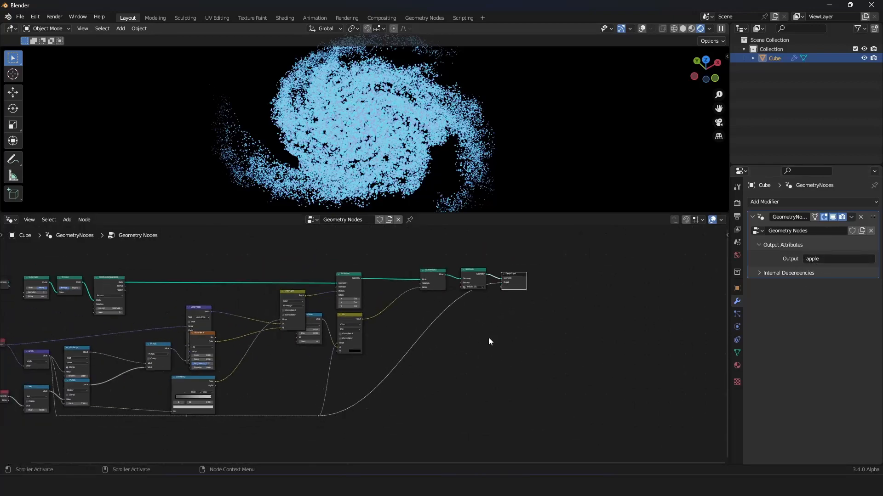
{"action": "scroll", "coordinate": [512, 385], "scroll_direction": "up", "scroll_amount": 4}
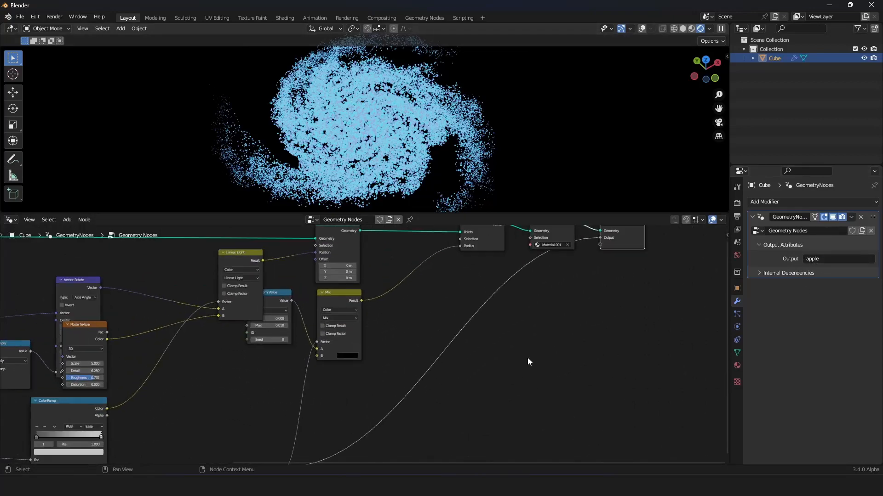
{"action": "scroll", "coordinate": [418, 397], "scroll_direction": "up", "scroll_amount": 2}
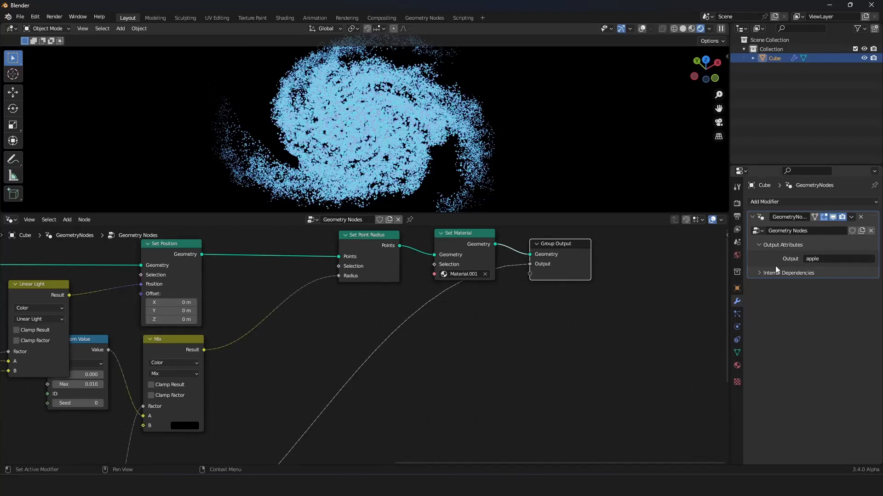
{"action": "left_click", "coordinate": [13, 220]}
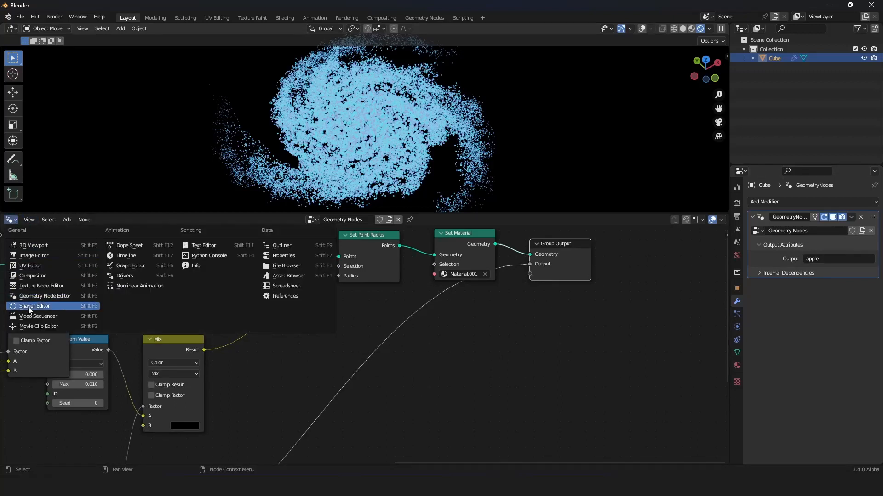
{"action": "left_click", "coordinate": [28, 306]}
{"action": "scroll", "coordinate": [277, 387], "scroll_direction": "down", "scroll_amount": 5}
{"action": "middle_click_drag", "start_coordinate": [152, 361], "coordinate": [492, 418]}
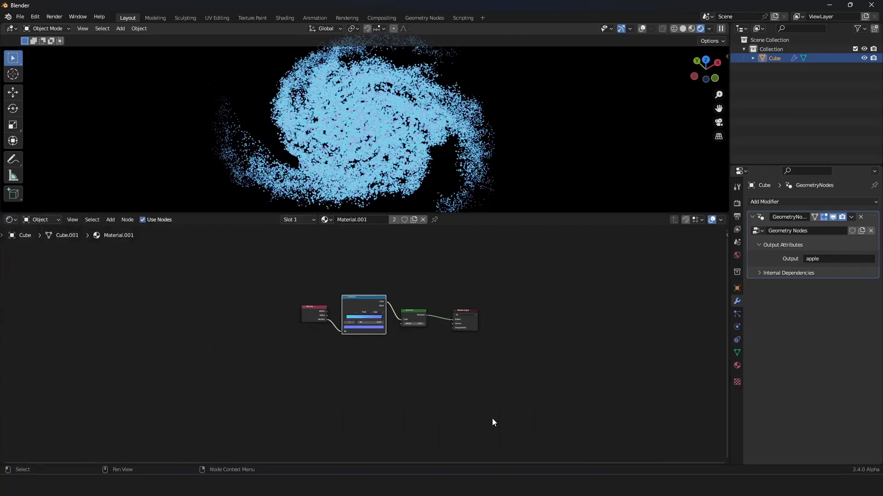
{"action": "scroll", "coordinate": [481, 418], "scroll_direction": "up", "scroll_amount": 9}
{"action": "middle_click_drag", "start_coordinate": [451, 342], "coordinate": [431, 401]}
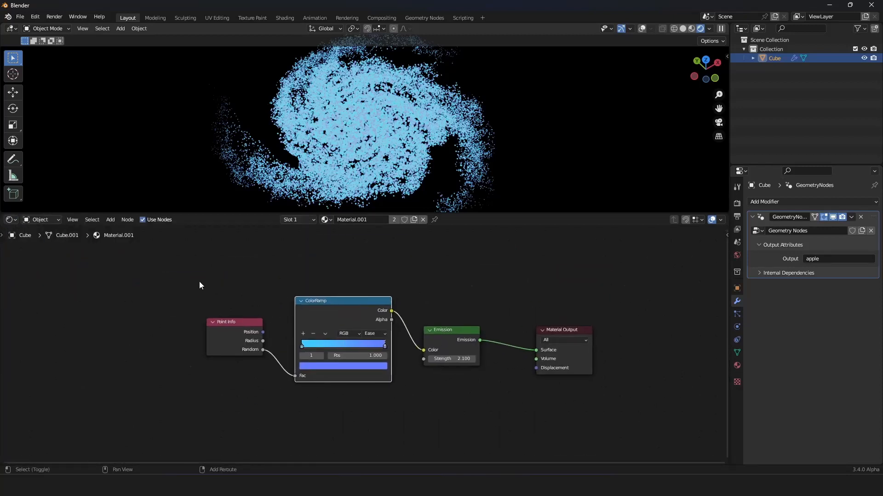
Add an Attribute input node beside the Point Info node in the material.
{"action": "key", "text": "shift+a"}
{"action": "mouse_move", "coordinate": [161, 296]}
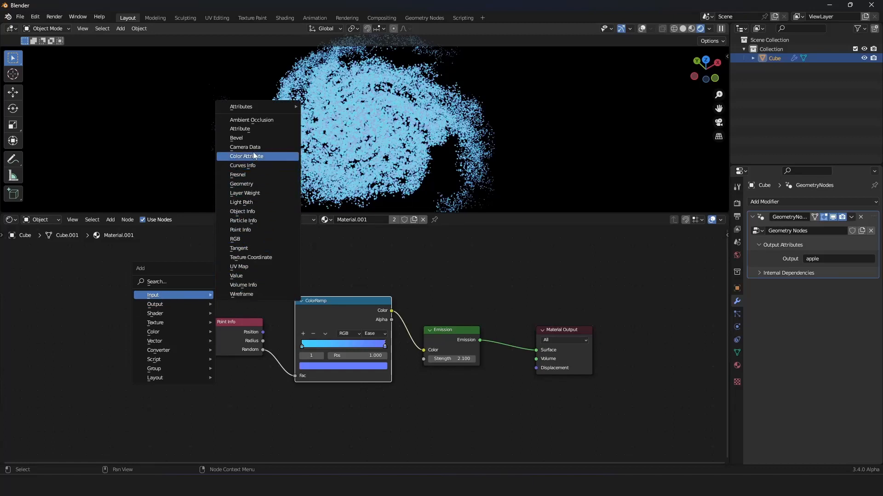
{"action": "left_click", "coordinate": [255, 129]}
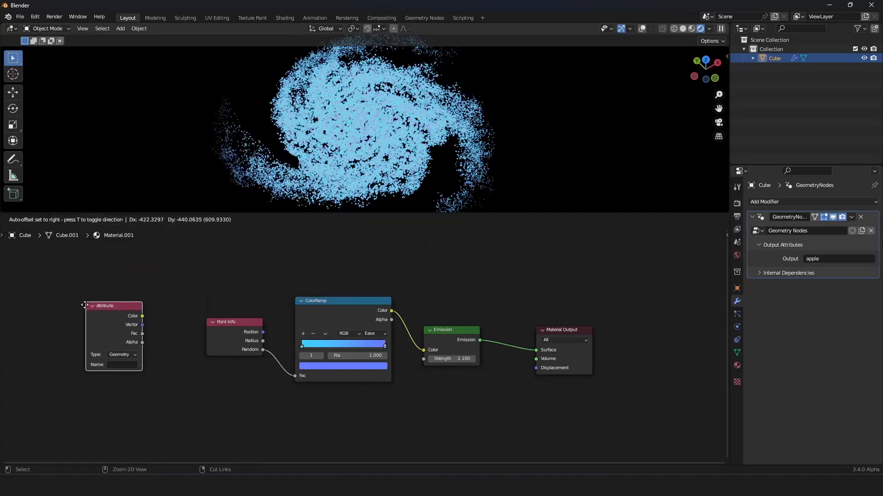
{"action": "left_click", "coordinate": [142, 321]}
Connect the Attribute node's Color to the Material Output's Surface and set the attribute name to "apple".
{"action": "left_click_drag", "start_coordinate": [141, 318], "coordinate": [535, 351]}
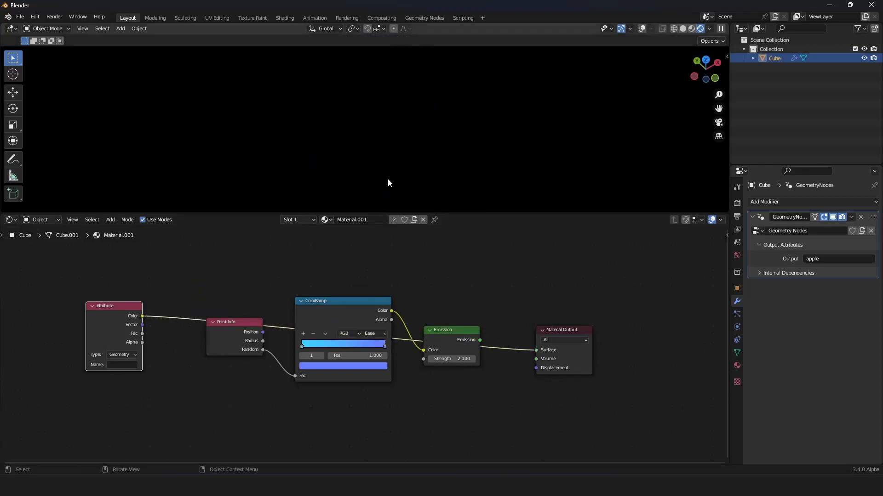
{"action": "left_click", "coordinate": [128, 365]}
{"action": "key", "text": "Return"}
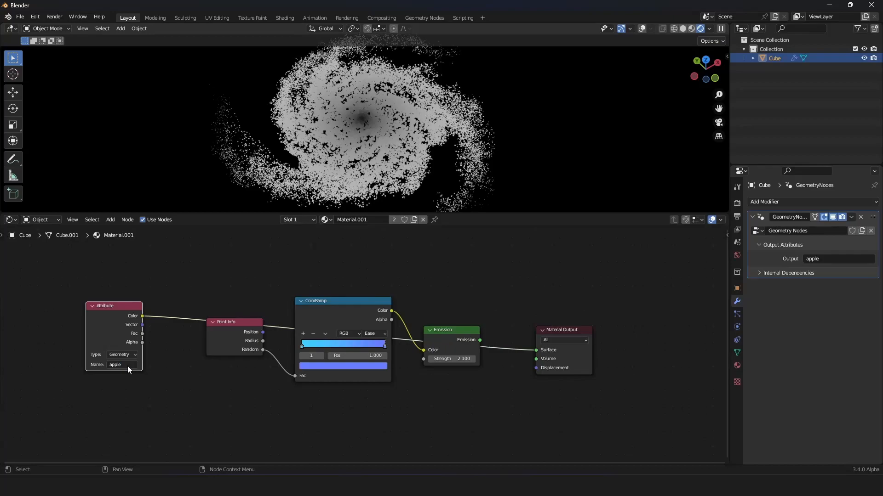
{"action": "scroll", "coordinate": [407, 122], "scroll_direction": "up", "scroll_amount": 6}
{"action": "scroll", "coordinate": [406, 123], "scroll_direction": "down", "scroll_amount": 5}
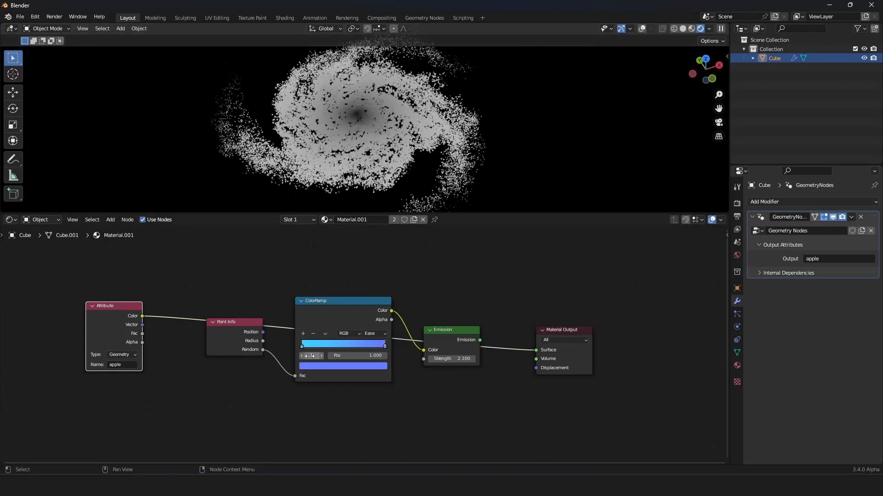
Reconnect the Emission to the Material Output's Surface and place the Point Info and ColorRamp nodes lower, clear of the Attribute node.
{"action": "scroll", "coordinate": [457, 326], "scroll_direction": "up", "scroll_amount": 1}
{"action": "key", "text": "ctrl+z"}
{"action": "key", "text": "ctrl+z"}
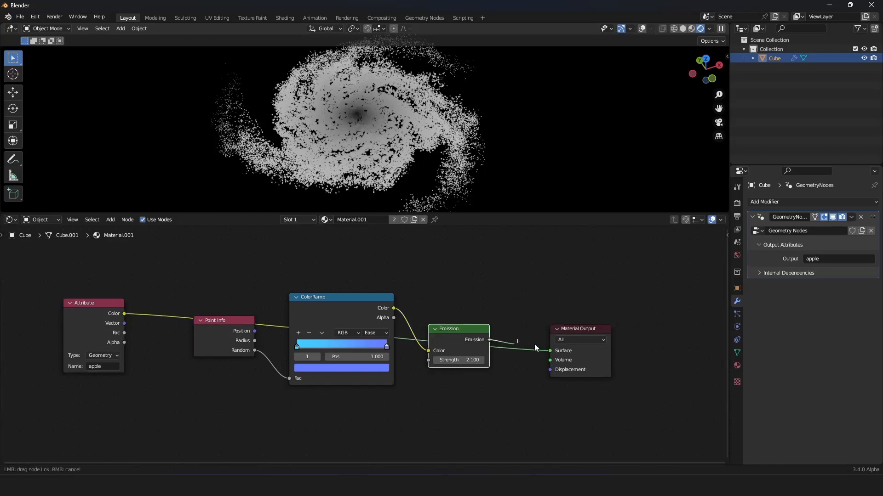
Insert a Hue Saturation Value node between the ColorRamp and the Emission node.
{"action": "key", "text": "shift+a"}
{"action": "left_click", "coordinate": [328, 275]}
{"action": "type", "text": "hue"}
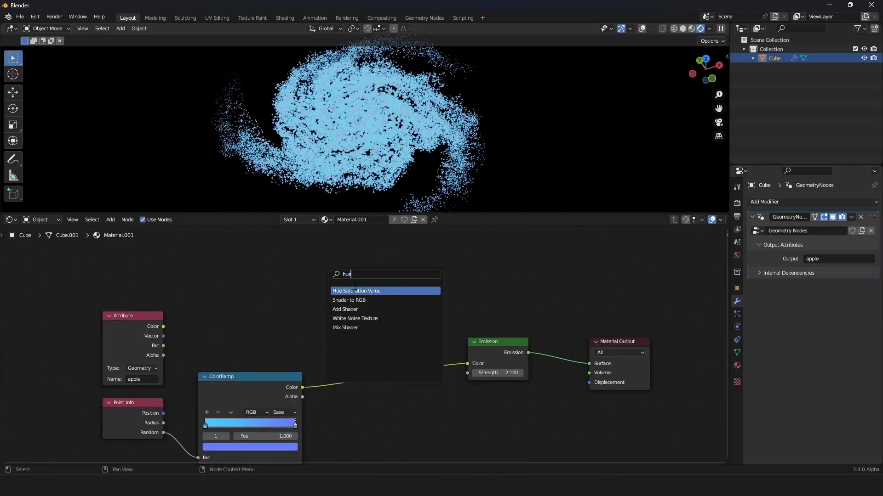
{"action": "key", "text": "Return"}
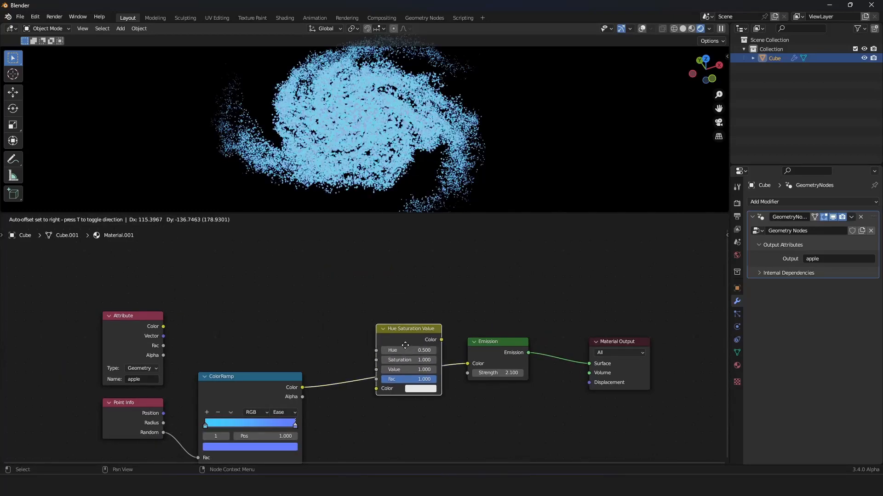
{"action": "left_click", "coordinate": [399, 340]}
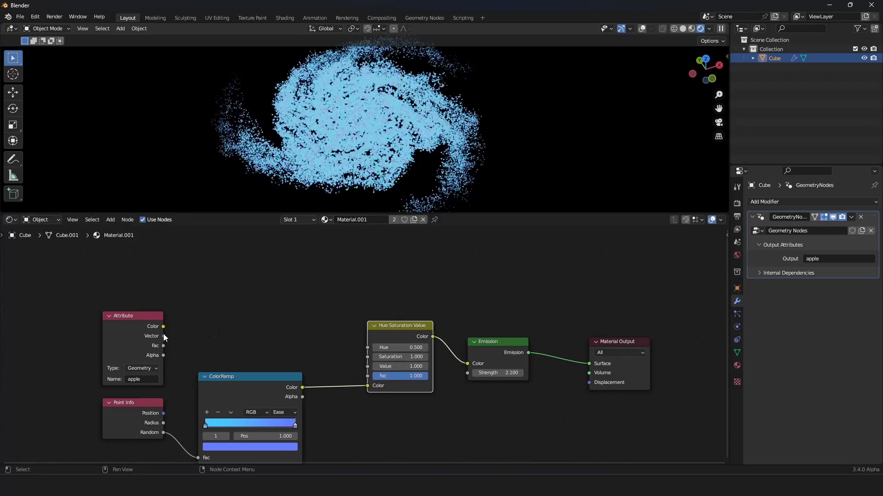
Drive the Hue input of the Hue Saturation Value node with the Attribute's Color and inspect the swirl's coloring.
{"action": "left_click_drag", "start_coordinate": [163, 326], "coordinate": [376, 350]}
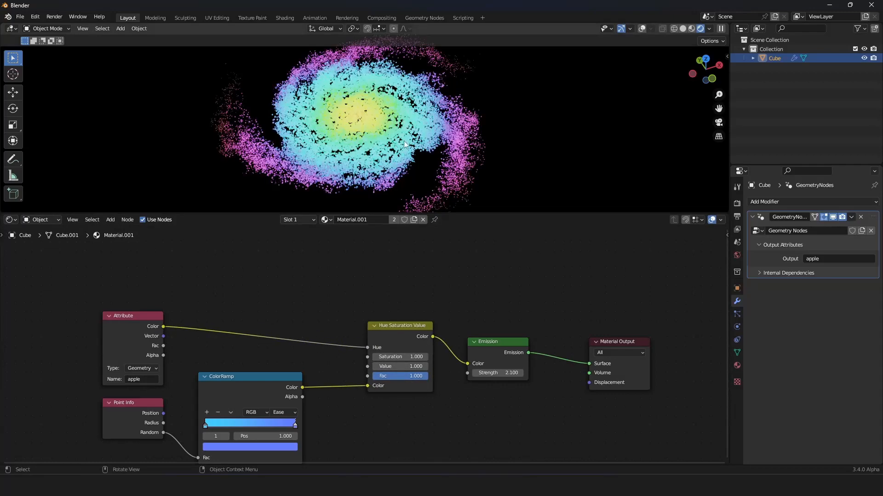
{"action": "scroll", "coordinate": [421, 136], "scroll_direction": "up", "scroll_amount": 5}
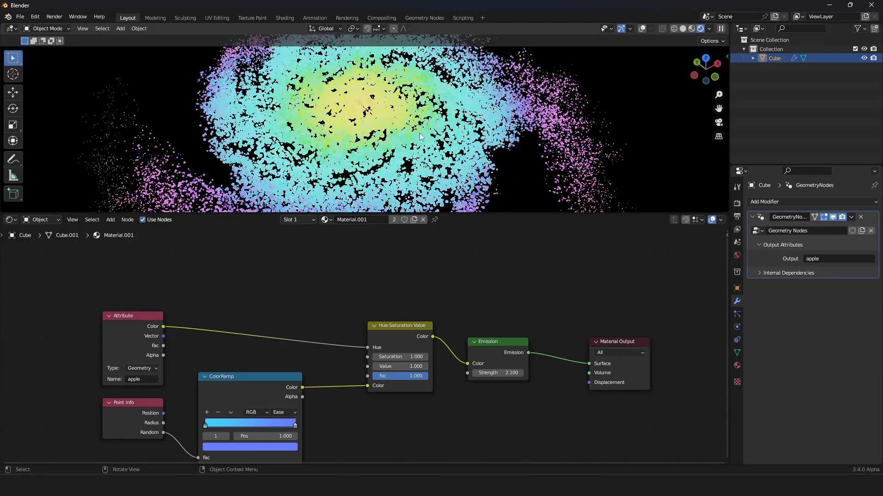
{"action": "middle_click_drag", "start_coordinate": [419, 135], "coordinate": [413, 124]}
{"action": "scroll", "coordinate": [335, 332], "scroll_direction": "down", "scroll_amount": 2}
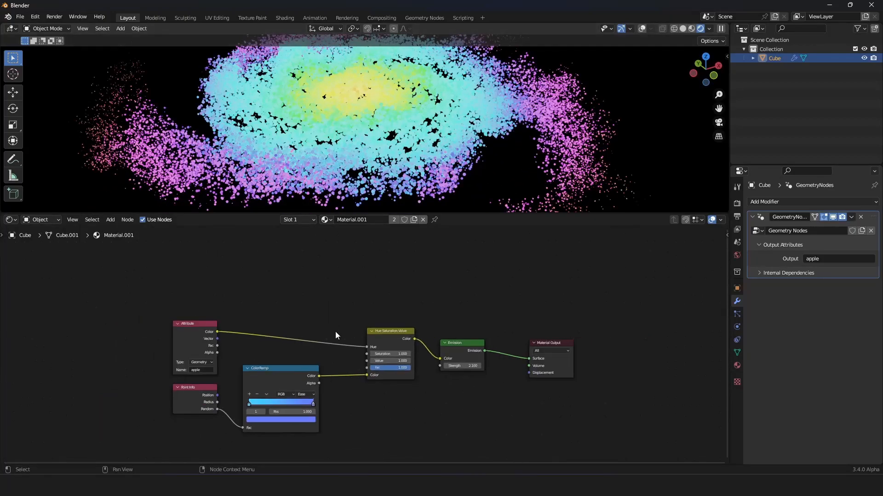
Insert a second ColorRamp on the link between the Attribute's Color and the Hue input.
{"action": "scroll", "coordinate": [345, 342], "scroll_direction": "up", "scroll_amount": 4}
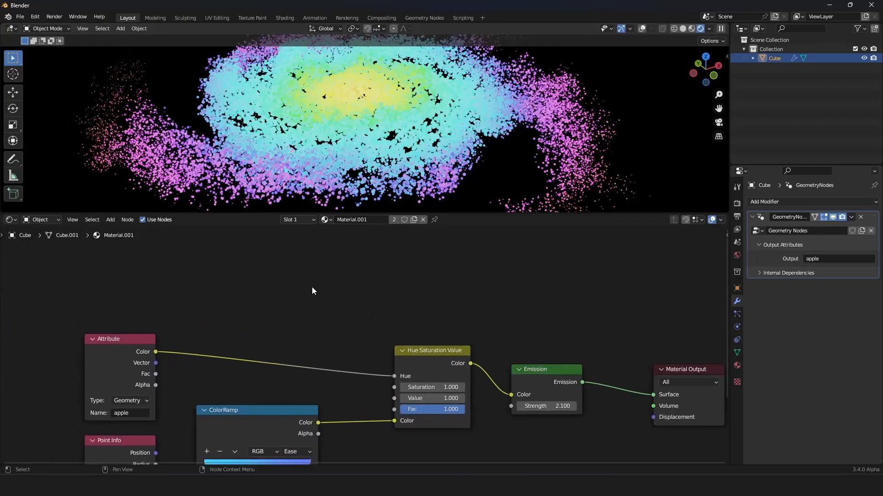
{"action": "key", "text": "shift+a"}
{"action": "left_click", "coordinate": [295, 266]}
{"action": "type", "text": "color"}
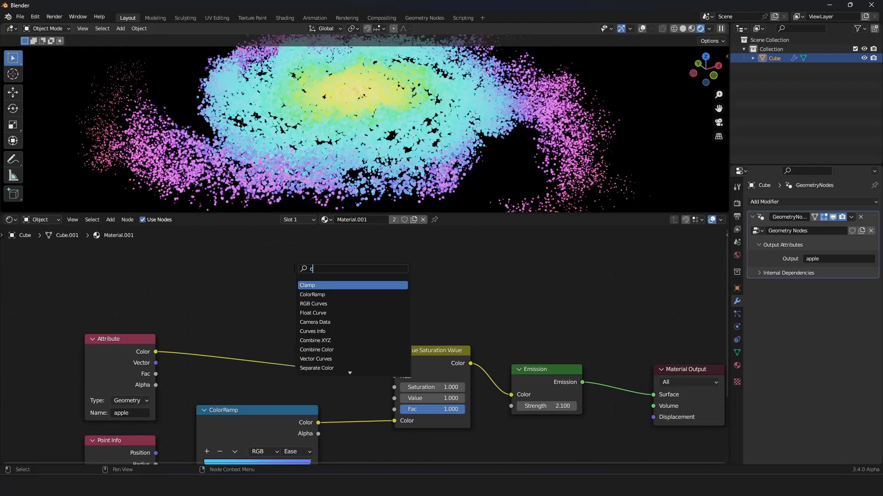
{"action": "key", "text": "Return"}
{"action": "left_click", "coordinate": [238, 313]}
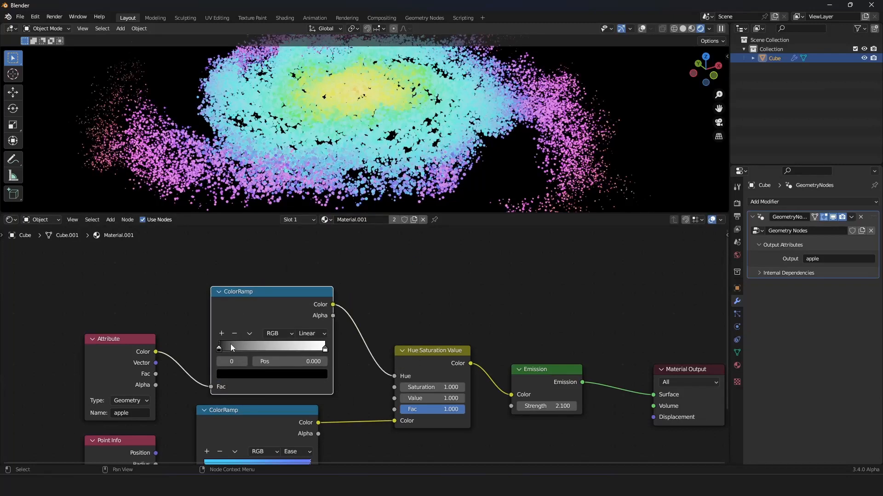
Change the new ColorRamp's first stop from black to grey and darken its last stop to light grey.
{"action": "left_click_drag", "start_coordinate": [220, 348], "coordinate": [249, 351]}
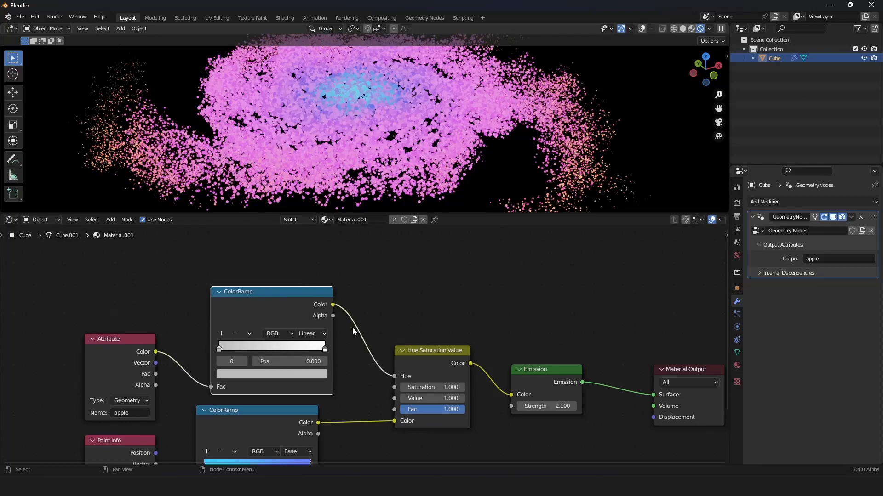
{"action": "left_click", "coordinate": [317, 374]}
{"action": "left_click_drag", "start_coordinate": [304, 236], "coordinate": [304, 245]}
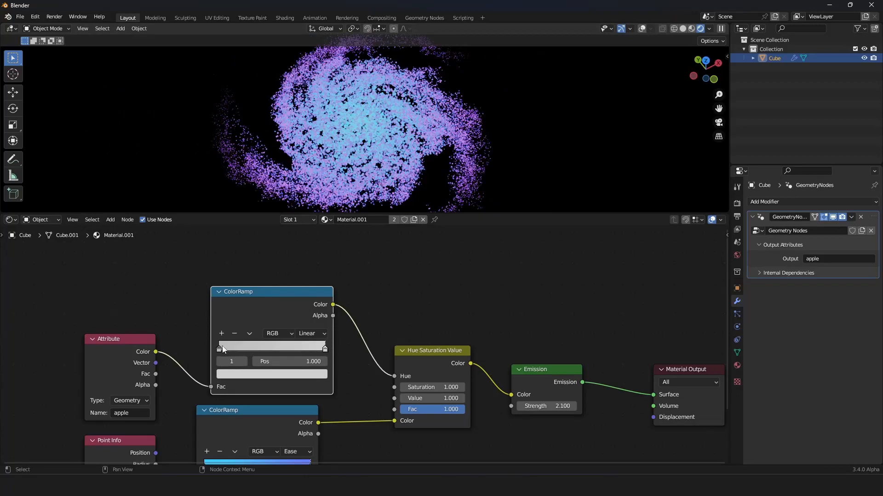
Set the new ColorRamp's first stop to a grey with value 0.440 and check the swirl's colors from several views.
{"action": "left_click", "coordinate": [223, 350]}
{"action": "left_click", "coordinate": [267, 374]}
{"action": "left_click_drag", "start_coordinate": [304, 240], "coordinate": [304, 249]}
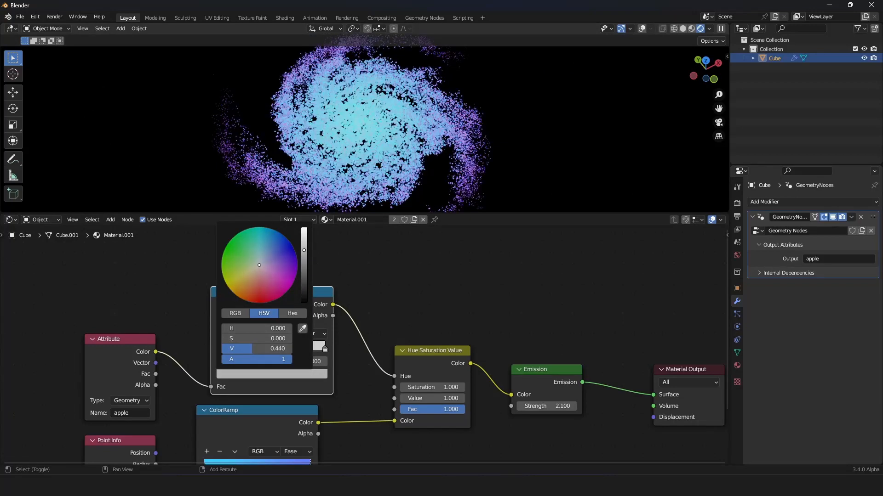
{"action": "middle_click_drag", "start_coordinate": [324, 196], "coordinate": [395, 111]}
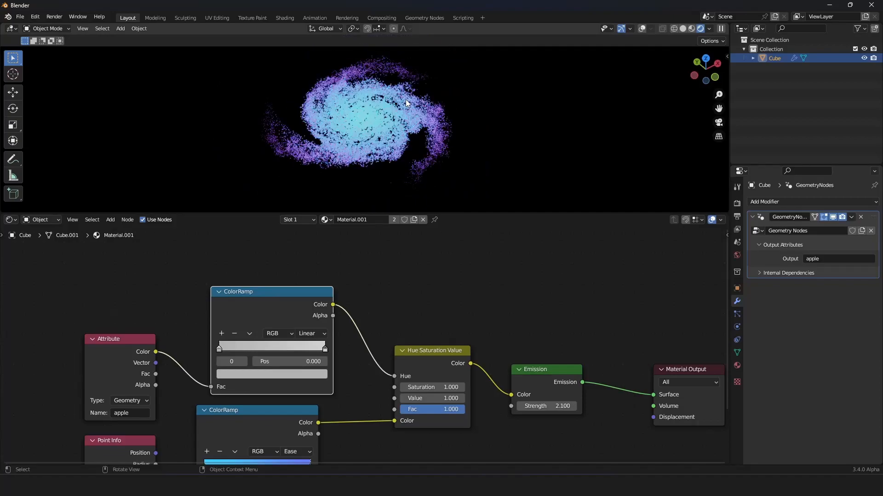
{"action": "scroll", "coordinate": [388, 121], "scroll_direction": "up", "scroll_amount": 6}
{"action": "scroll", "coordinate": [388, 121], "scroll_direction": "up", "scroll_amount": 3}
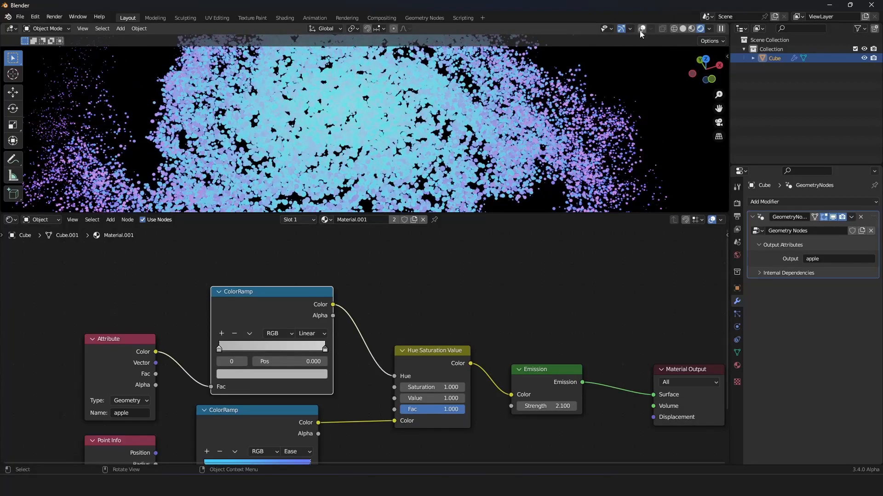
{"action": "scroll", "coordinate": [505, 110], "scroll_direction": "down", "scroll_amount": 6}
{"action": "middle_click_drag", "start_coordinate": [505, 129], "coordinate": [508, 135]}
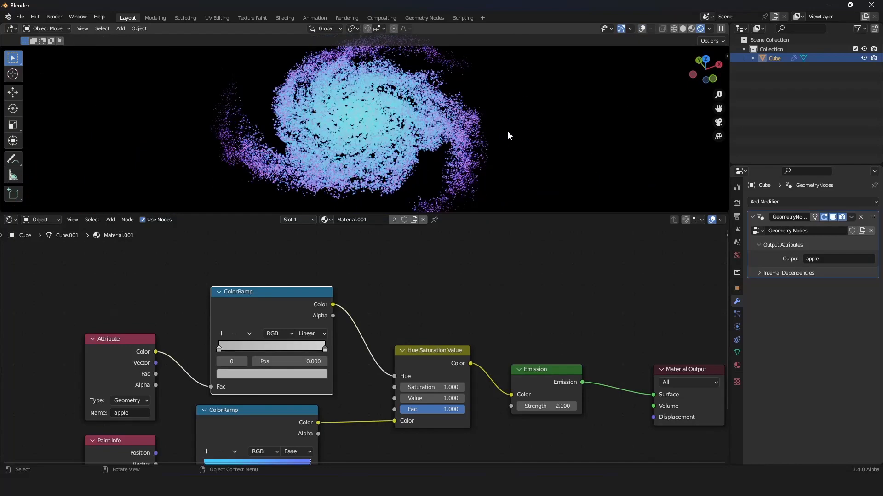
Switch the node area back to the Geometry Node Editor and move the Random Value node clear of the Linear Light node.
{"action": "left_click", "coordinate": [10, 220]}
{"action": "left_click", "coordinate": [60, 298]}
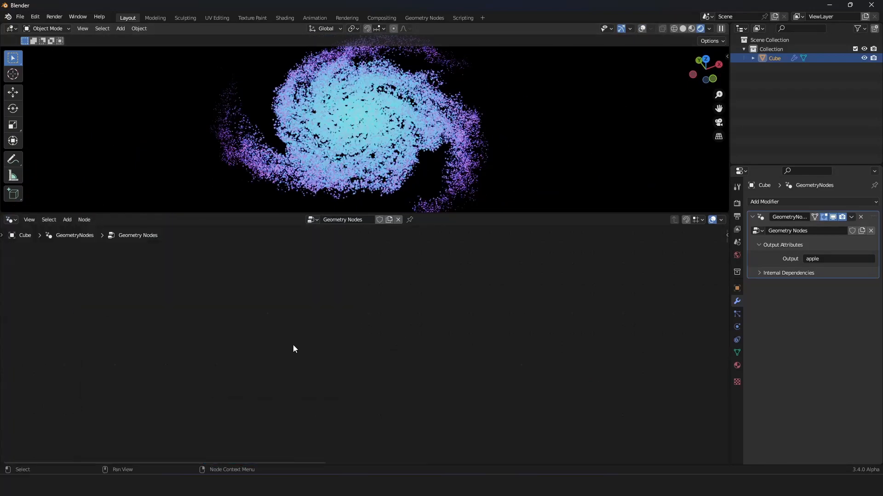
{"action": "middle_click_drag", "start_coordinate": [336, 409], "coordinate": [366, 348]}
{"action": "scroll", "coordinate": [328, 306], "scroll_direction": "up", "scroll_amount": 8}
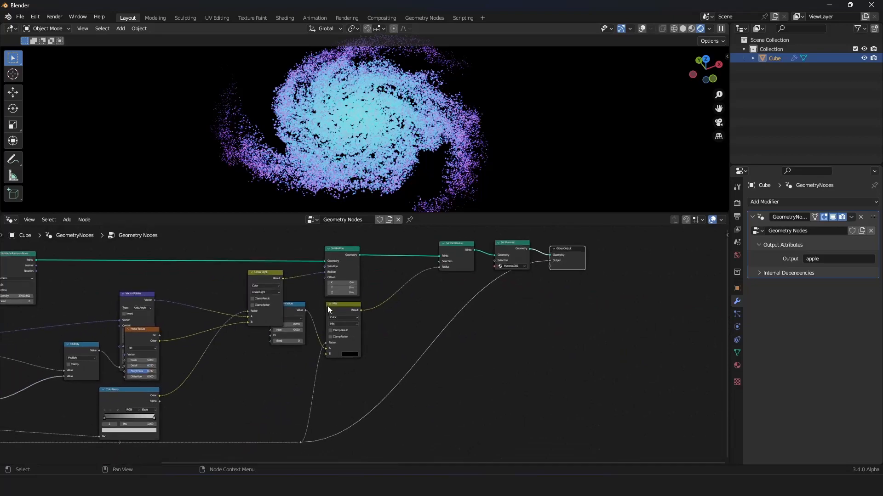
{"action": "middle_click_drag", "start_coordinate": [253, 322], "coordinate": [341, 335]}
{"action": "scroll", "coordinate": [341, 336], "scroll_direction": "up", "scroll_amount": 3}
{"action": "left_click_drag", "start_coordinate": [298, 272], "coordinate": [285, 336]}
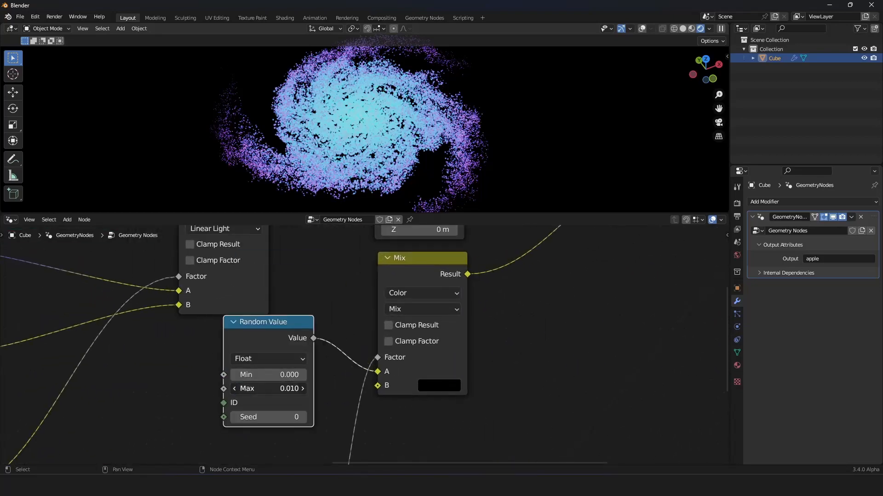
Set the Random Value node's Max to 0.005 and check the point size in the swirl up close.
{"action": "left_click", "coordinate": [288, 386]}
{"action": "key", "text": "Return"}
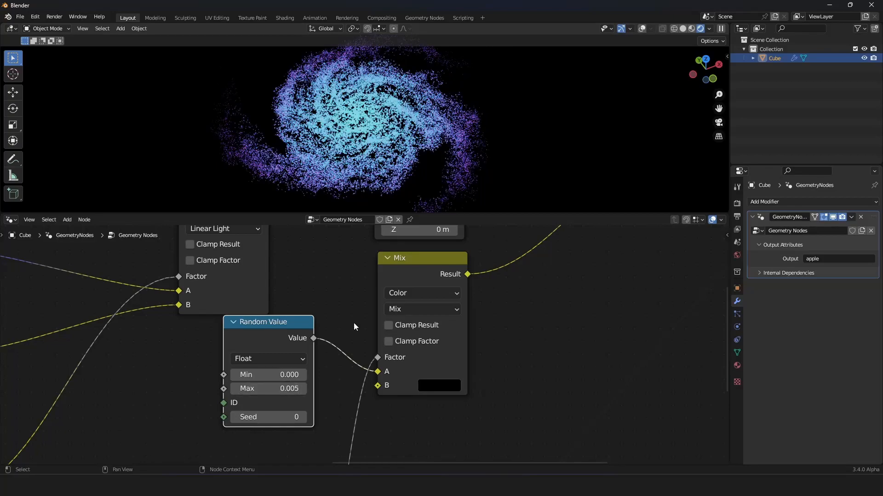
{"action": "scroll", "coordinate": [449, 122], "scroll_direction": "up", "scroll_amount": 4}
{"action": "scroll", "coordinate": [256, 300], "scroll_direction": "down", "scroll_amount": 3}
Set the Distribute Points on Faces density to 109910.602, then play the animation and view the denser swirl from another angle.
{"action": "middle_click_drag", "start_coordinate": [257, 299], "coordinate": [394, 309]}
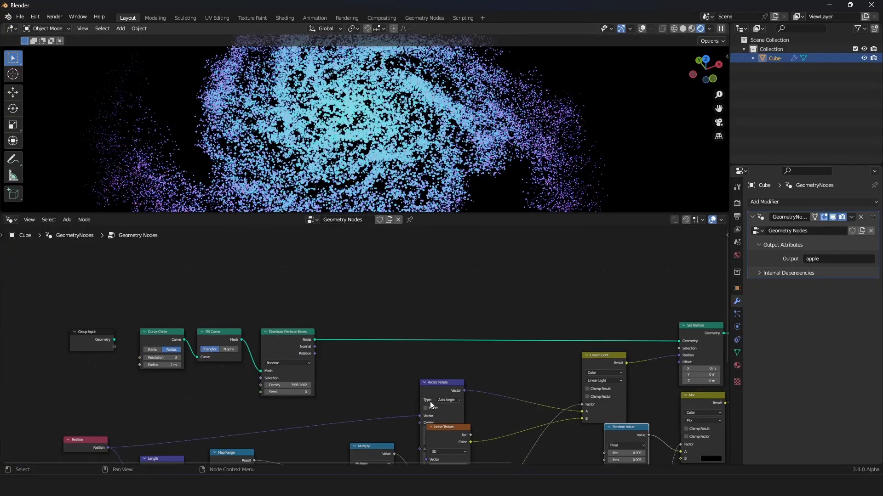
{"action": "scroll", "coordinate": [394, 309], "scroll_direction": "up", "scroll_amount": 4}
{"action": "left_click", "coordinate": [320, 368]}
{"action": "type", "text": "109910.602"}
{"action": "key", "text": "Return"}
{"action": "scroll", "coordinate": [344, 162], "scroll_direction": "down", "scroll_amount": 3}
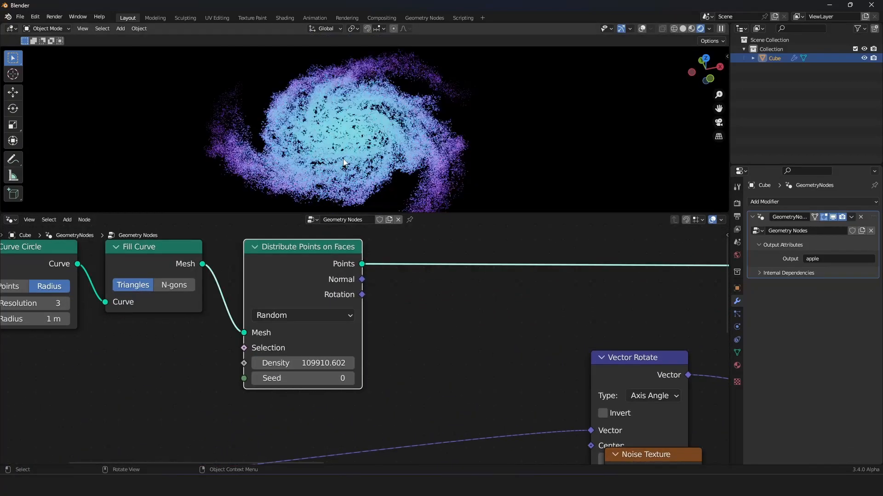
{"action": "key", "text": "space"}
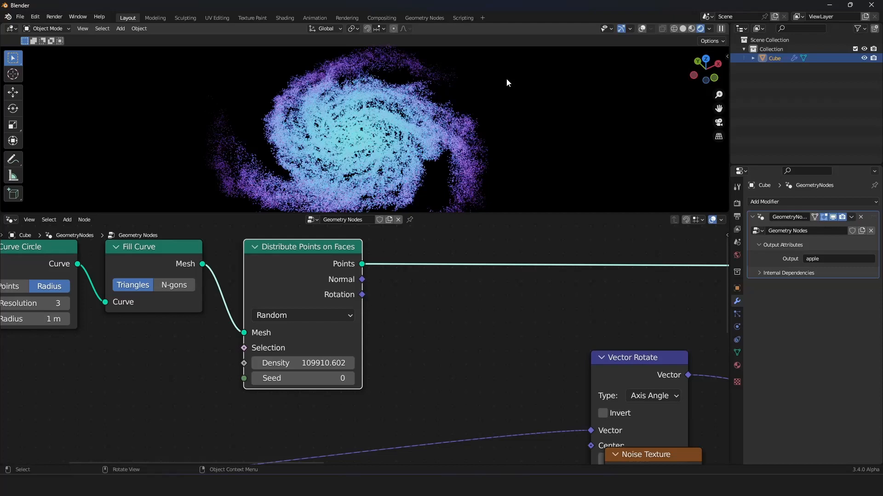
{"action": "middle_click_drag", "start_coordinate": [506, 78], "coordinate": [483, 195]}
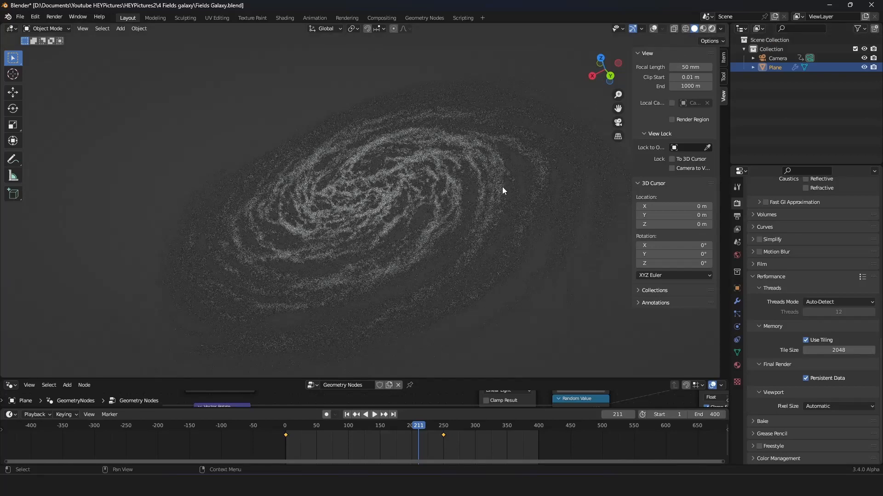
Show the finished galaxy project in rendered shading and examine the galaxy from above, edge-on and close up.
{"action": "key", "text": "z"}
{"action": "key", "text": "8"}
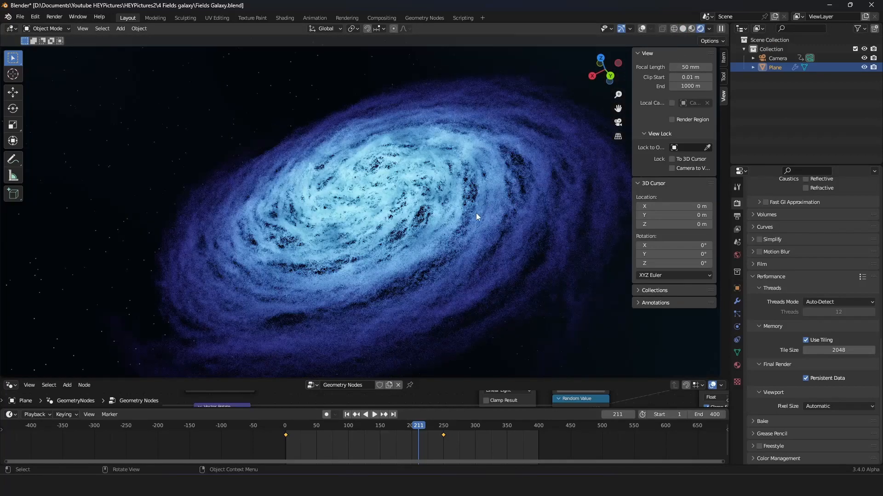
{"action": "mouse_move", "coordinate": [477, 215]}
{"action": "middle_mouse_down"}
{"action": "mouse_move", "coordinate": [510, 235]}
{"action": "mouse_move", "coordinate": [524, 258]}
{"action": "mouse_move", "coordinate": [512, 274]}
{"action": "middle_mouse_up"}
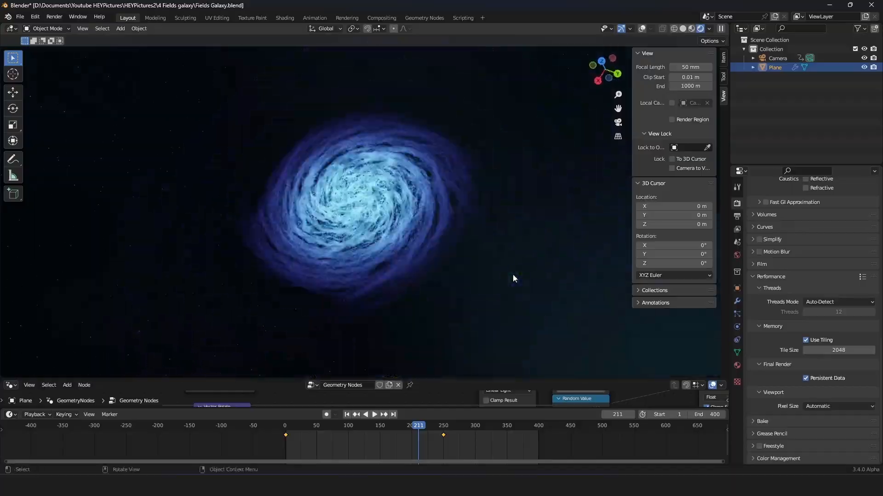
{"action": "scroll", "coordinate": [512, 274], "scroll_direction": "up", "scroll_amount": 10}
{"action": "scroll", "coordinate": [377, 255], "scroll_direction": "down", "scroll_amount": 8}
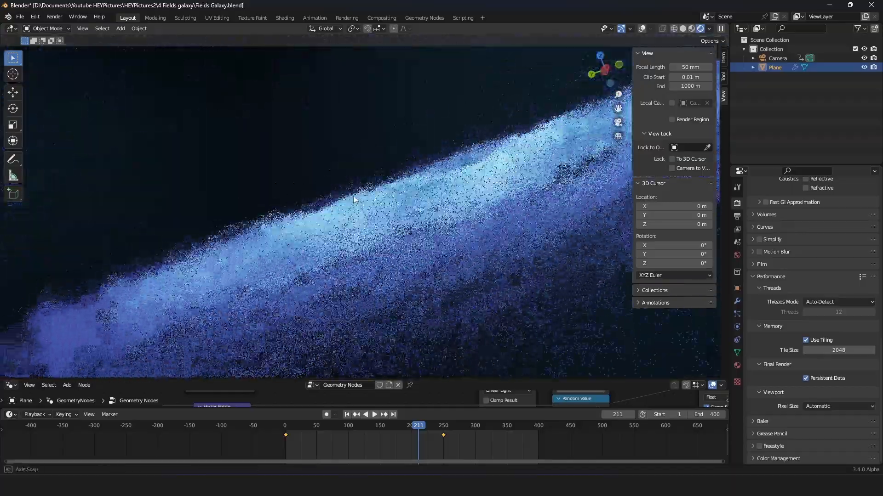
{"action": "middle_click_drag", "start_coordinate": [353, 196], "coordinate": [466, 299]}
{"action": "scroll", "coordinate": [430, 251], "scroll_direction": "down", "scroll_amount": 6}
{"action": "scroll", "coordinate": [465, 283], "scroll_direction": "up", "scroll_amount": 8}
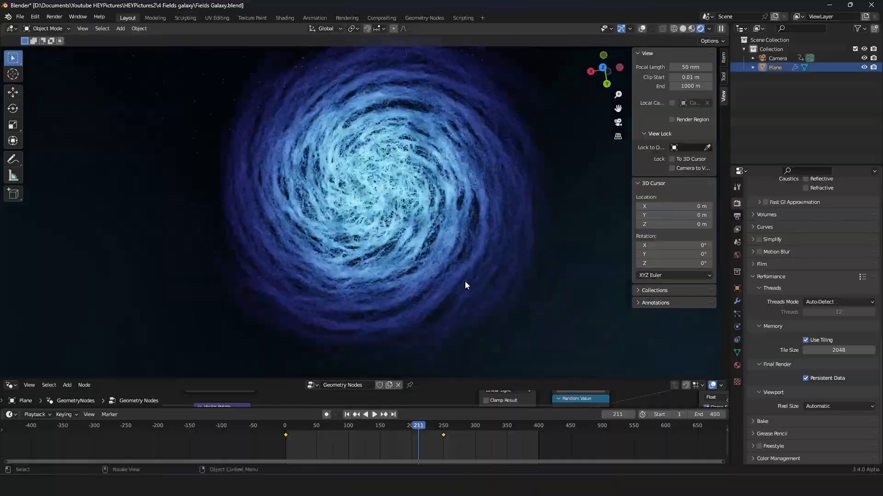
{"action": "scroll", "coordinate": [465, 285], "scroll_direction": "down", "scroll_amount": 6}
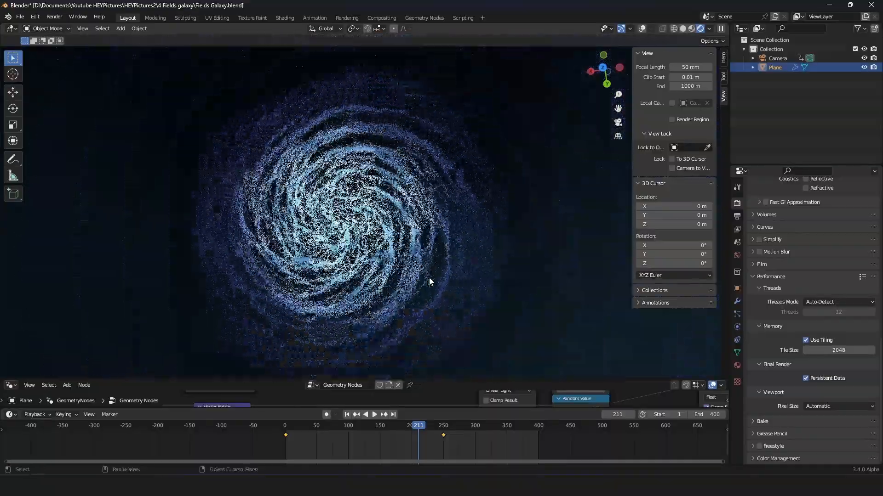
{"action": "middle_click_drag", "start_coordinate": [425, 282], "coordinate": [388, 228]}
{"action": "scroll", "coordinate": [385, 224], "scroll_direction": "up", "scroll_amount": 5}
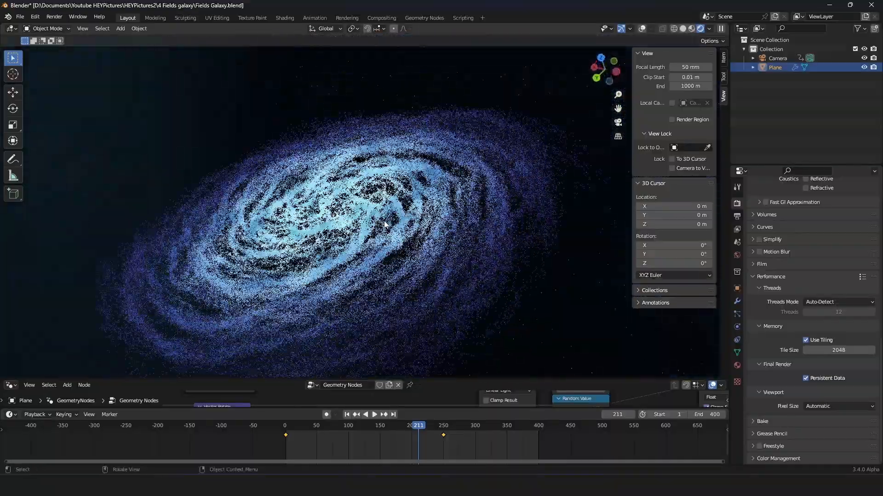
{"action": "scroll", "coordinate": [385, 225], "scroll_direction": "up", "scroll_amount": 2}
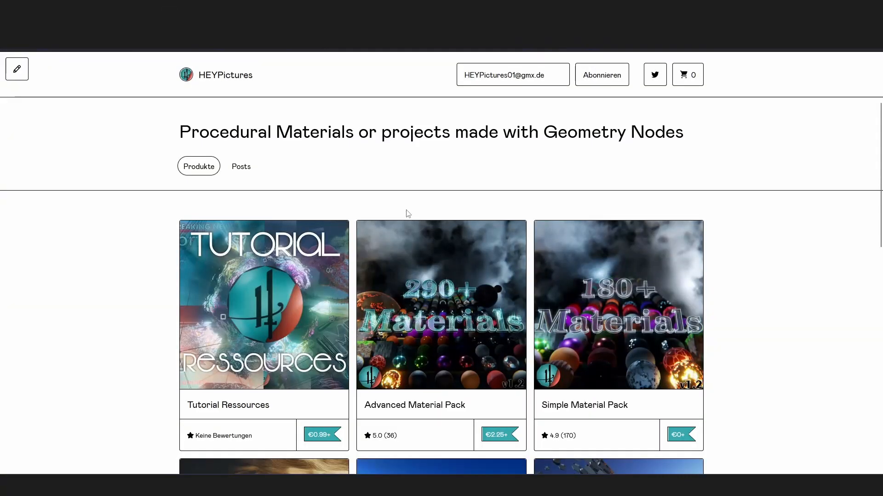
On the HEYPictures Gumroad store, open the Tutorial Ressources product and choose the 4 Galaxy Generator option.
{"action": "scroll", "coordinate": [789, 196], "scroll_direction": "down", "scroll_amount": 2}
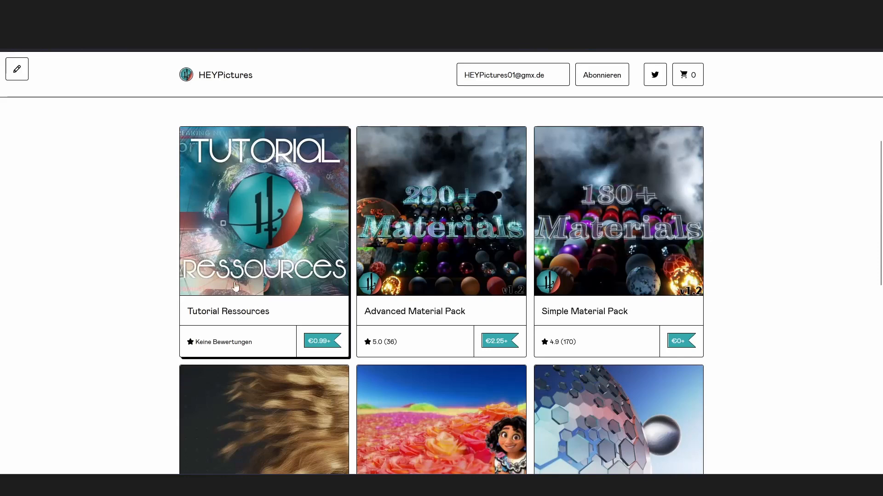
{"action": "left_click", "coordinate": [275, 211]}
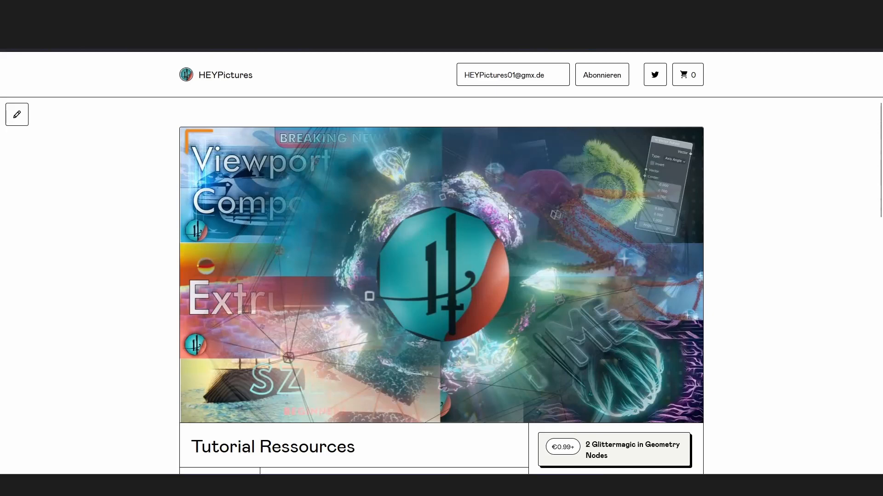
{"action": "scroll", "coordinate": [508, 213], "scroll_direction": "down", "scroll_amount": 5}
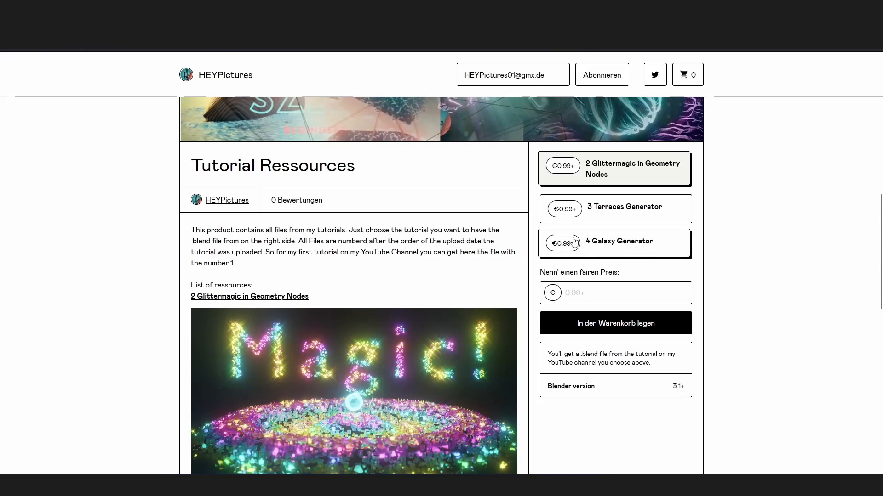
{"action": "left_click", "coordinate": [613, 249]}
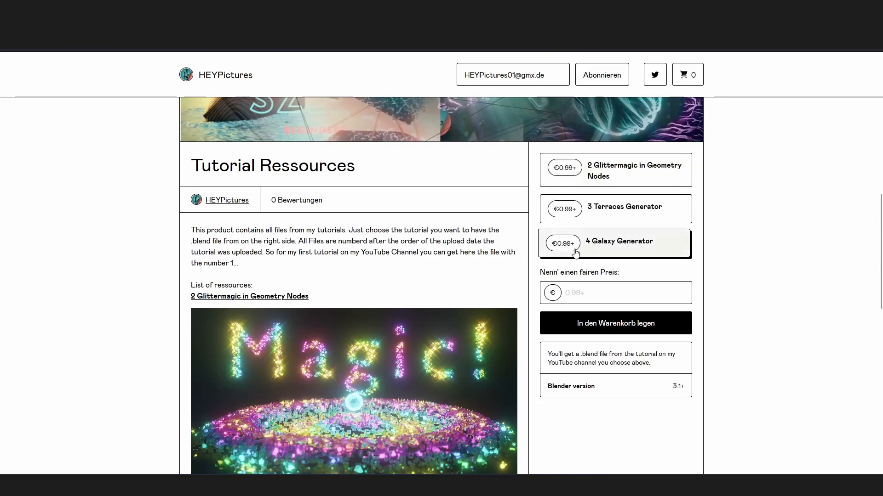
Review the Tutorial Ressources description down to the 4 Galaxy Generator preview and return to the store's product overview.
{"action": "scroll", "coordinate": [575, 252], "scroll_direction": "down", "scroll_amount": 2}
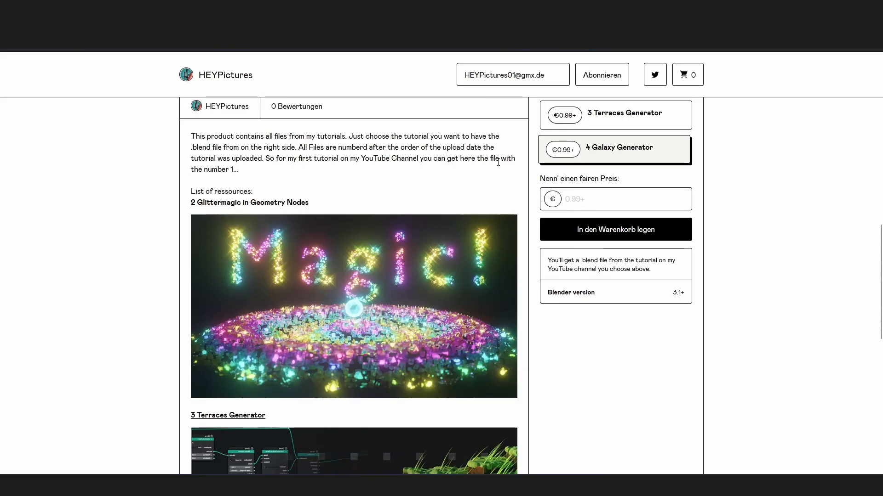
{"action": "scroll", "coordinate": [498, 162], "scroll_direction": "down", "scroll_amount": 9}
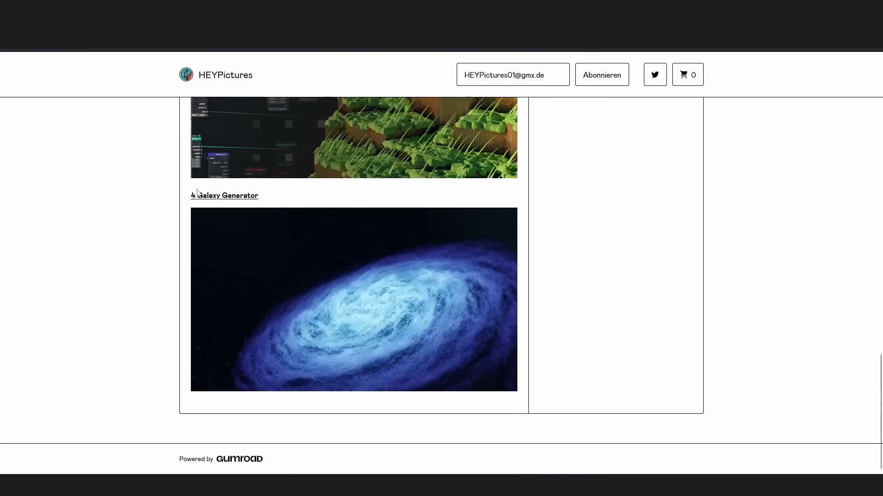
{"action": "scroll", "coordinate": [476, 230], "scroll_direction": "up", "scroll_amount": 11}
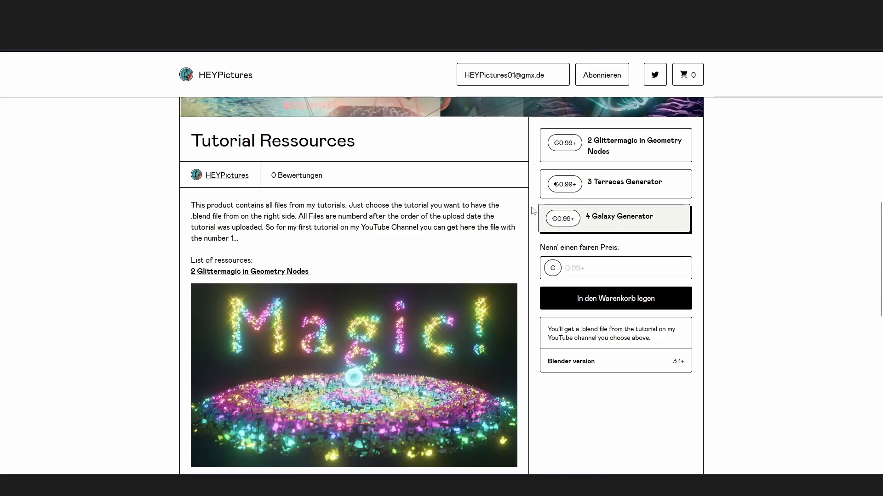
{"action": "scroll", "coordinate": [532, 209], "scroll_direction": "up", "scroll_amount": 3}
{"action": "key", "text": "alt+Left"}
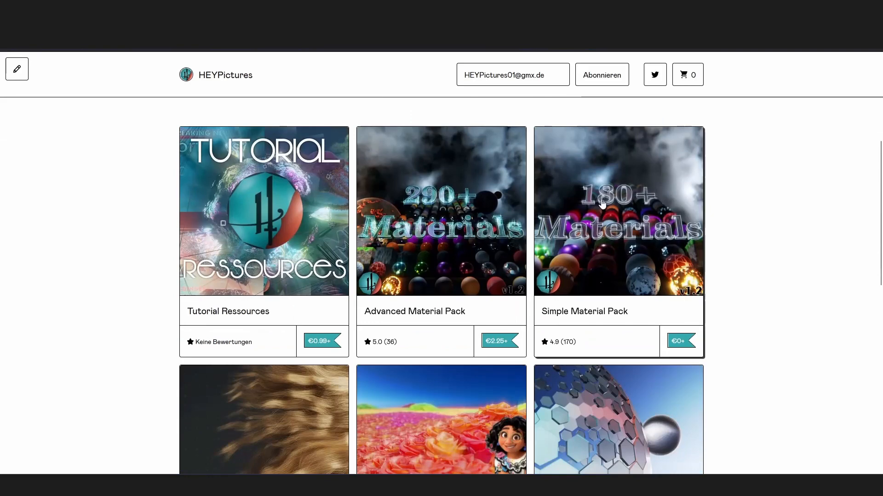